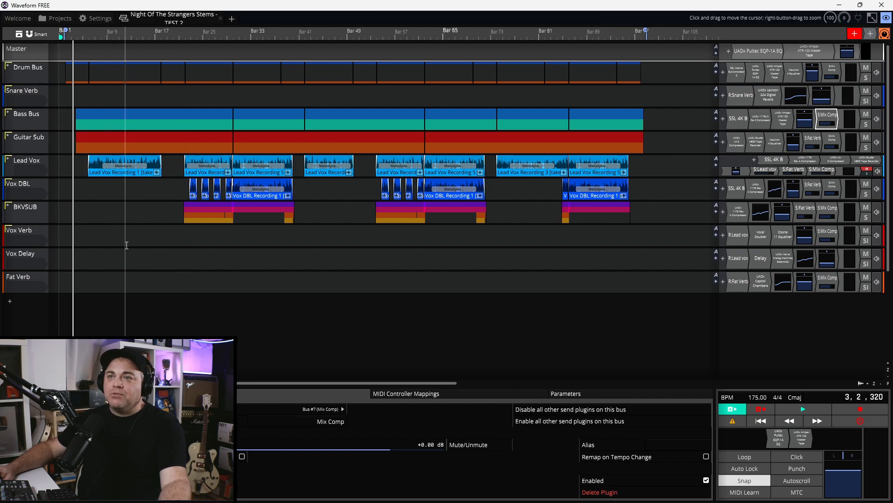
Step: Play the mix from just before the first lead vocal clip for several bars and stop playback
click(90, 243)
key(space)
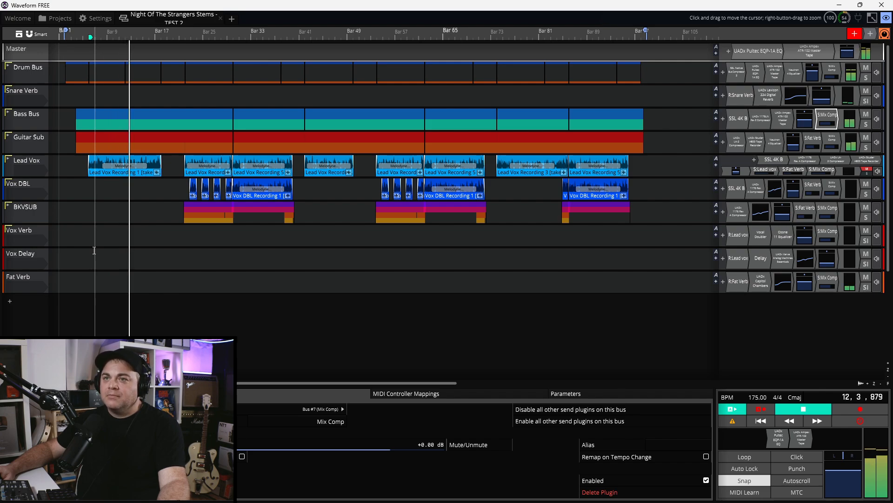
key(space)
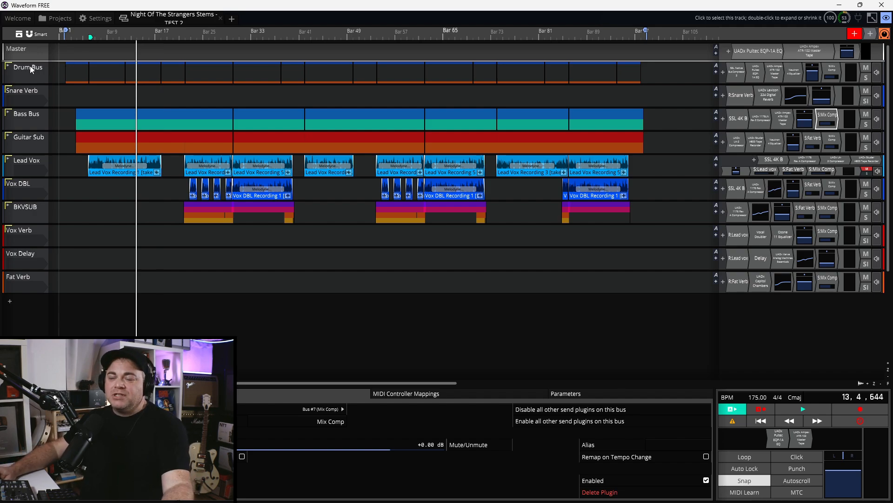
Step: Add a new track and move it directly between the Drum Bus and Snare Verb tracks
click(19, 69)
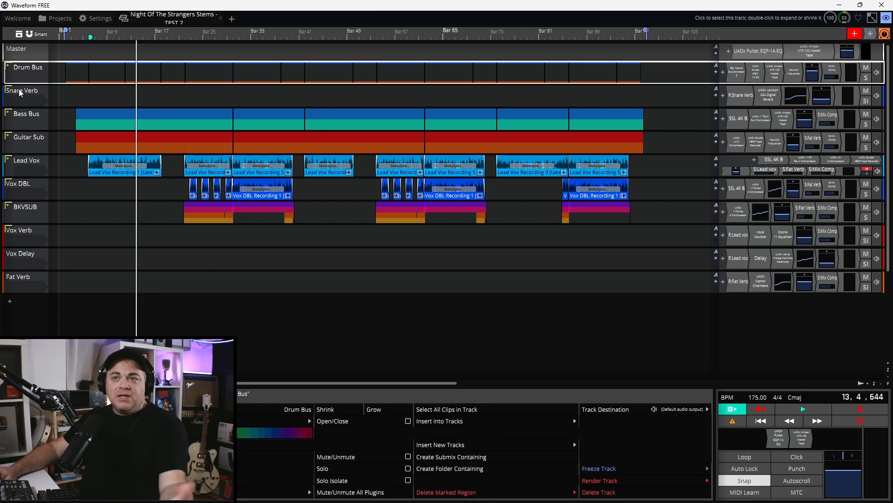
click(19, 93)
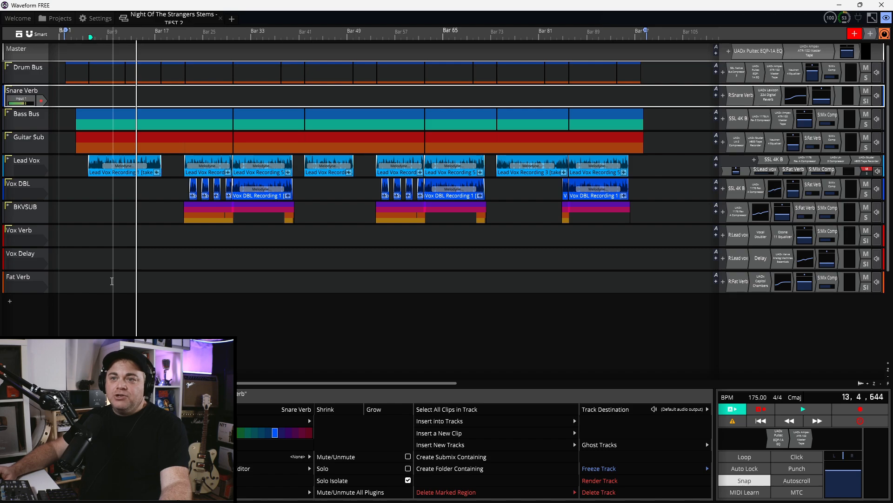
click(9, 305)
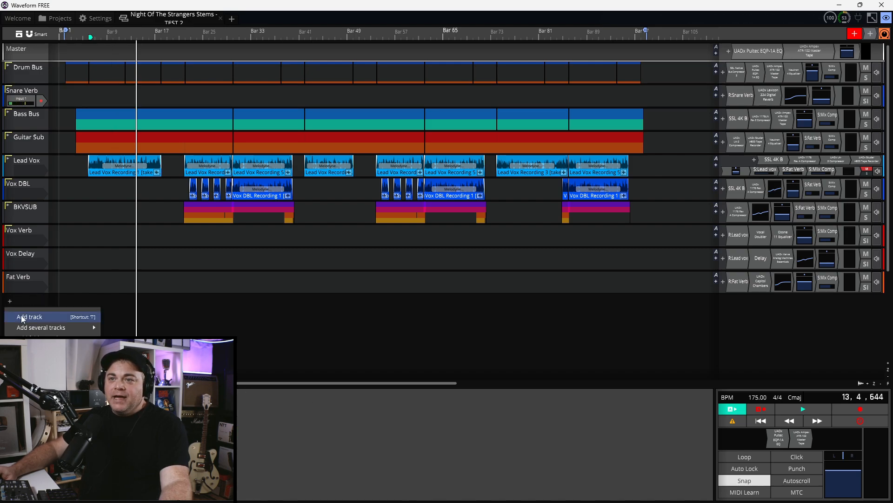
click(21, 316)
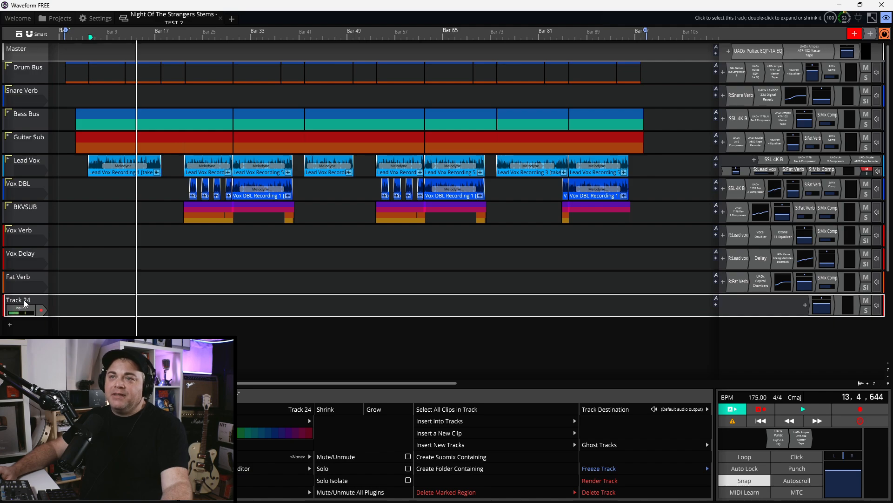
drag(25, 304, 27, 92)
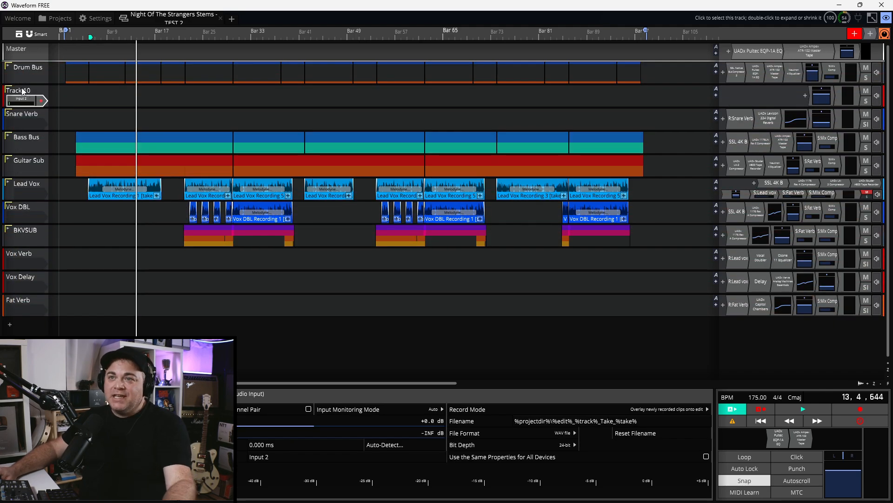
Step: Rename the new track below the Drum Bus as Drum Comp
right_click(23, 91)
click(39, 93)
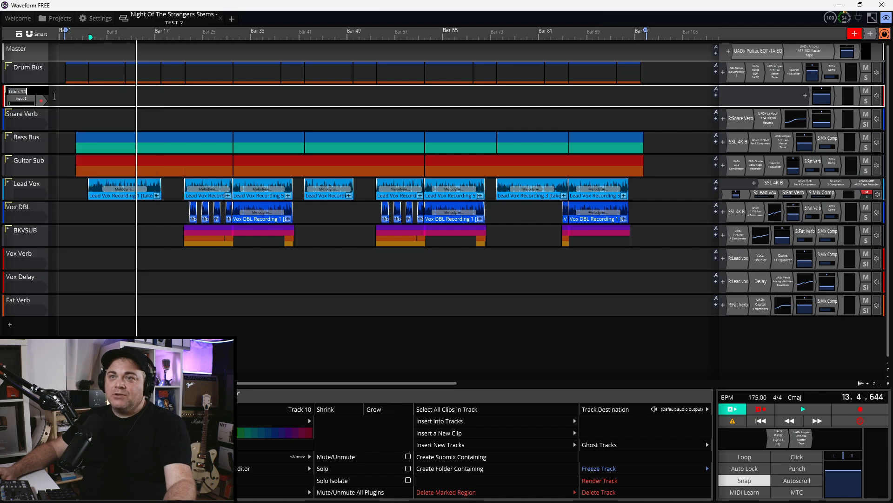
text(Dr)
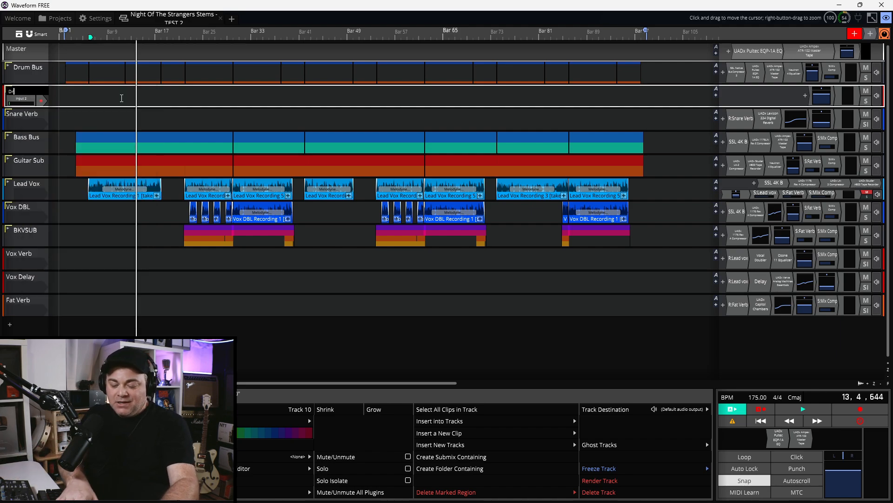
text(um comp)
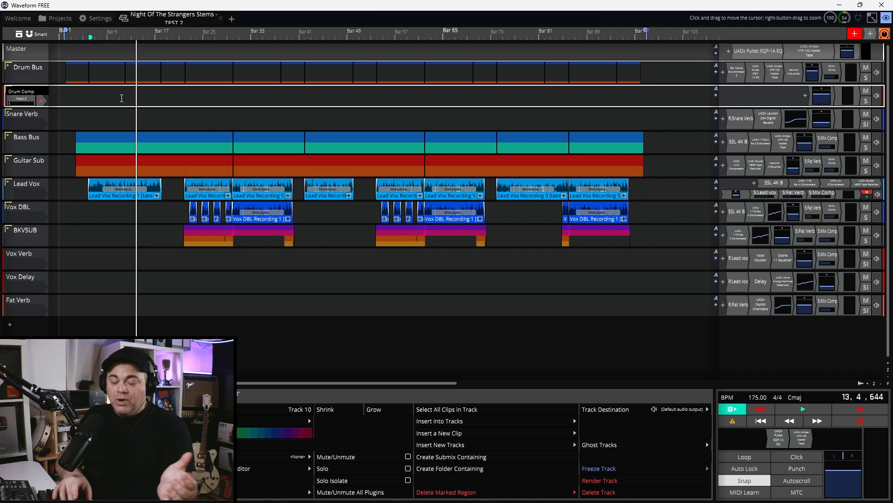
key(Return)
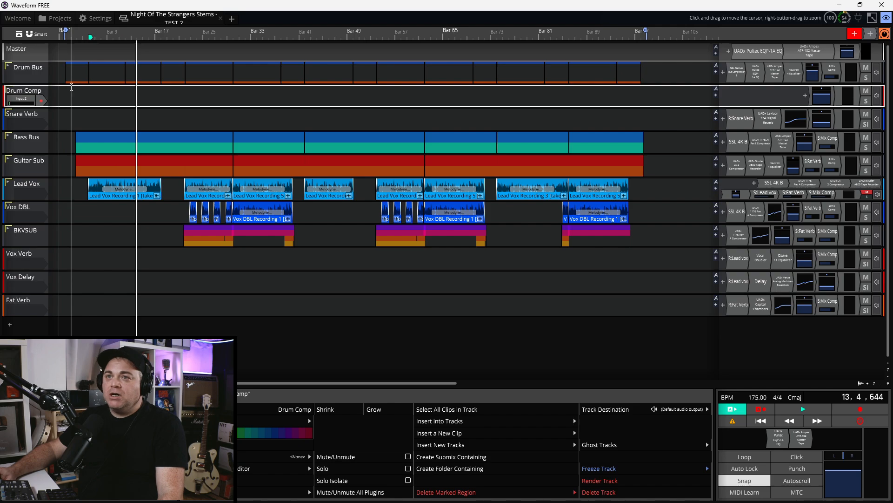
Step: Expand the Drum Bus and insert an Aux Send plugin before the Kick track's Fat Verb send
click(8, 68)
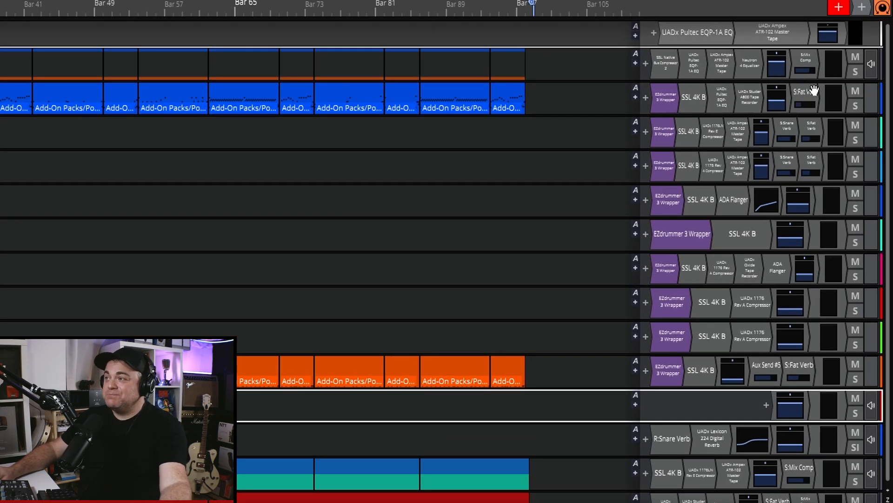
double_click(808, 91)
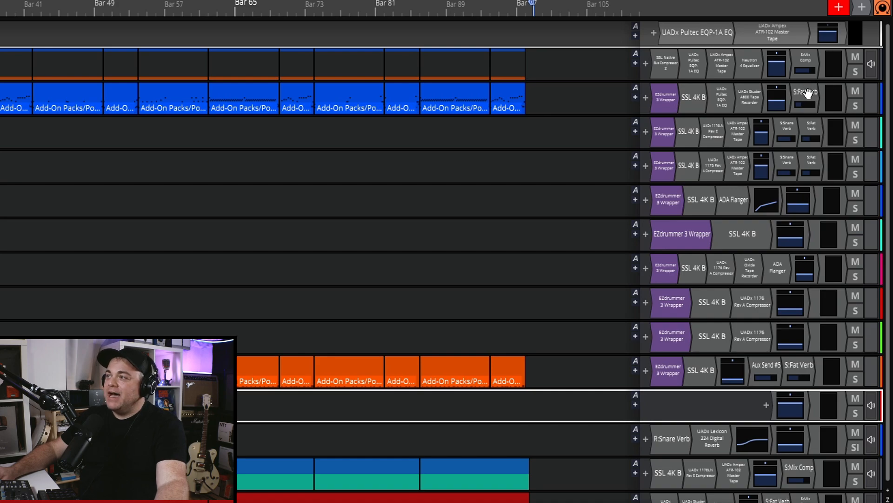
right_click(808, 94)
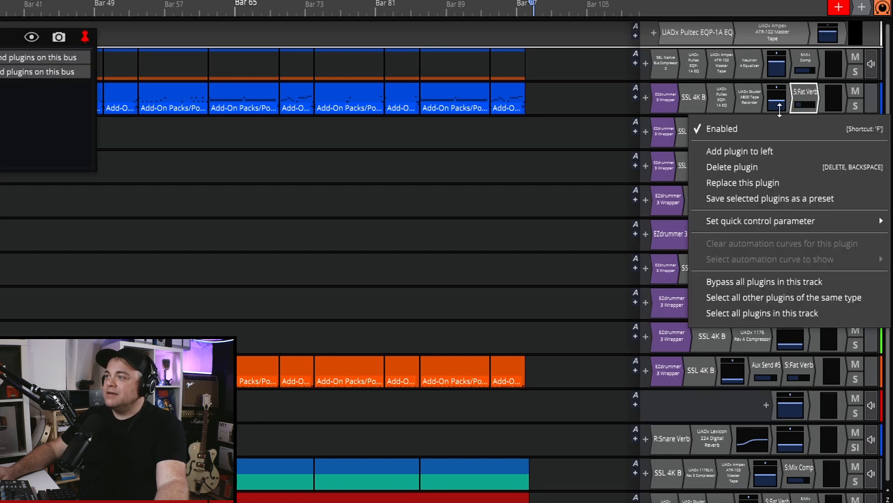
click(737, 152)
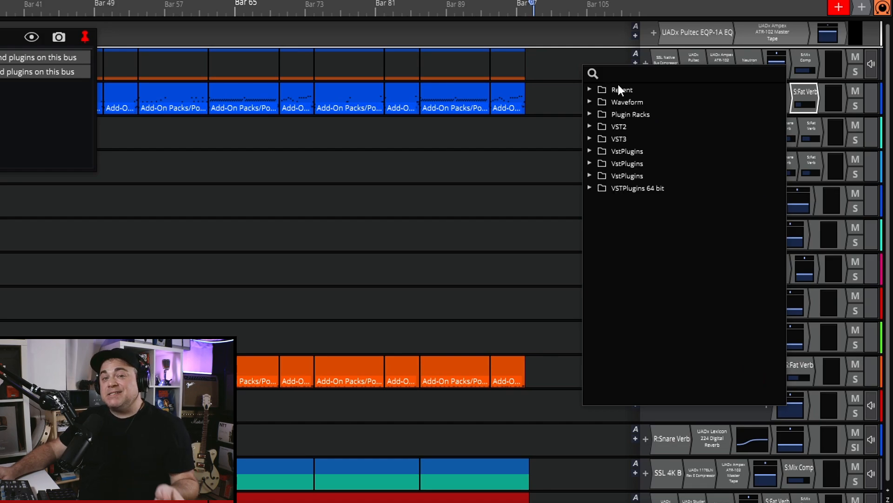
click(590, 101)
click(605, 138)
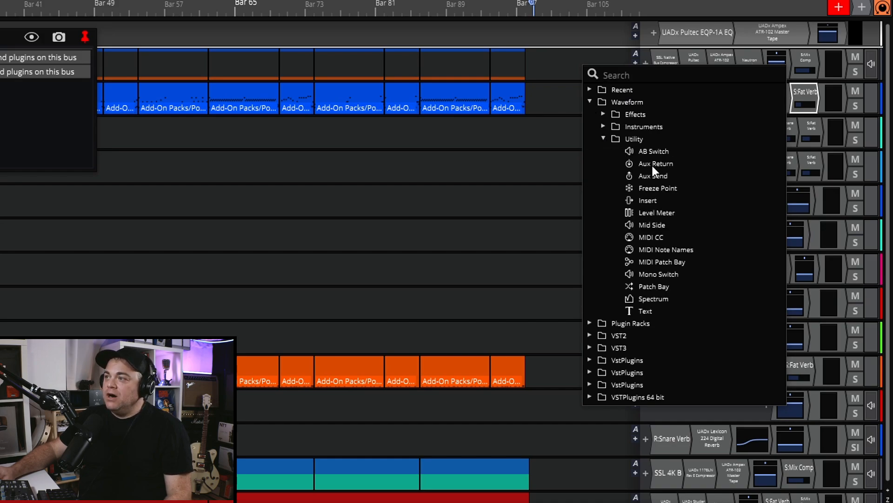
click(644, 176)
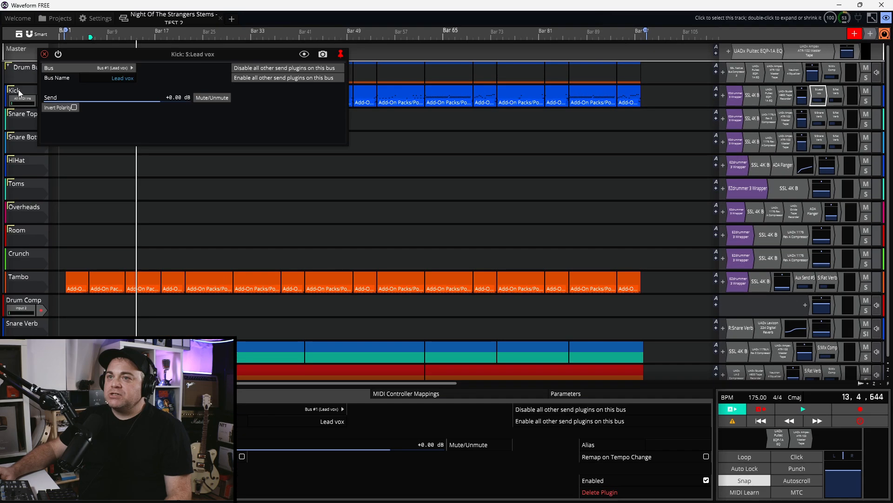
Step: Enlarge the Kick track's height and close the new send's settings window
double_click(18, 92)
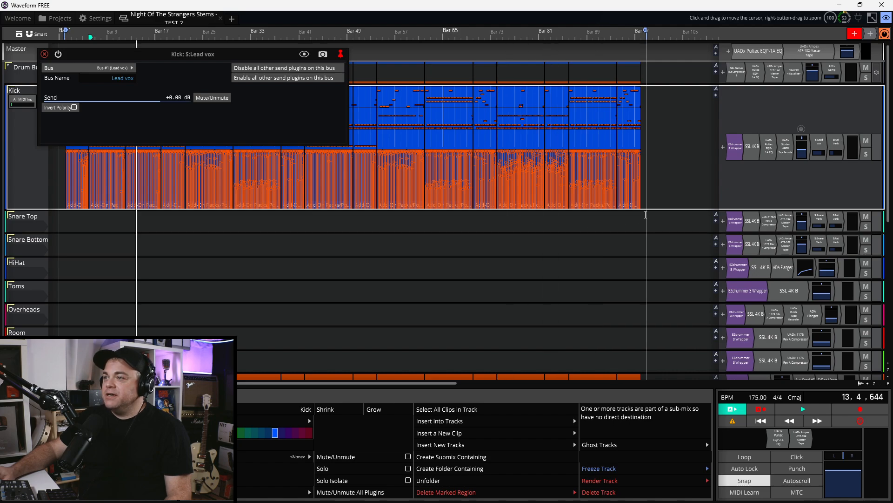
right_click(34, 154)
mouse_move(139, 220)
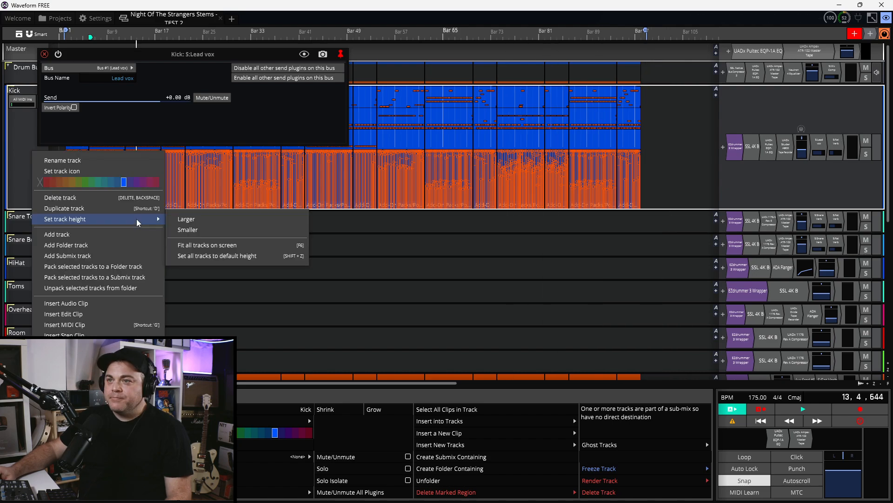
click(223, 223)
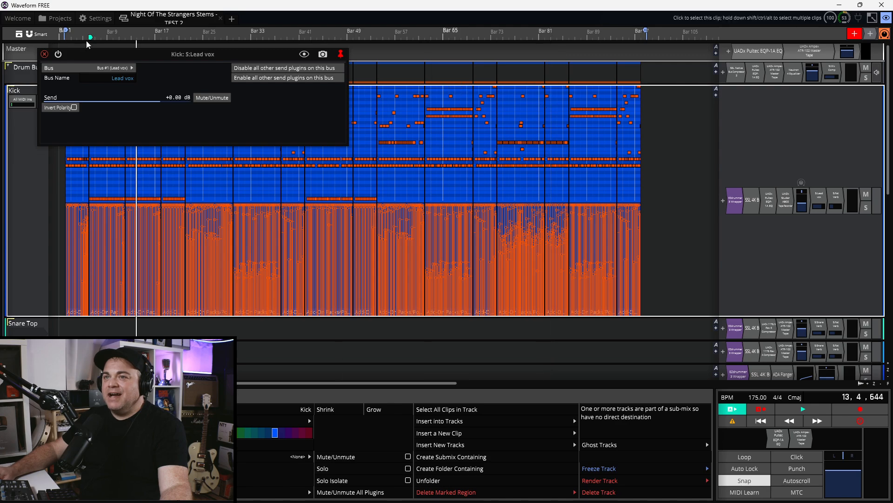
click(45, 54)
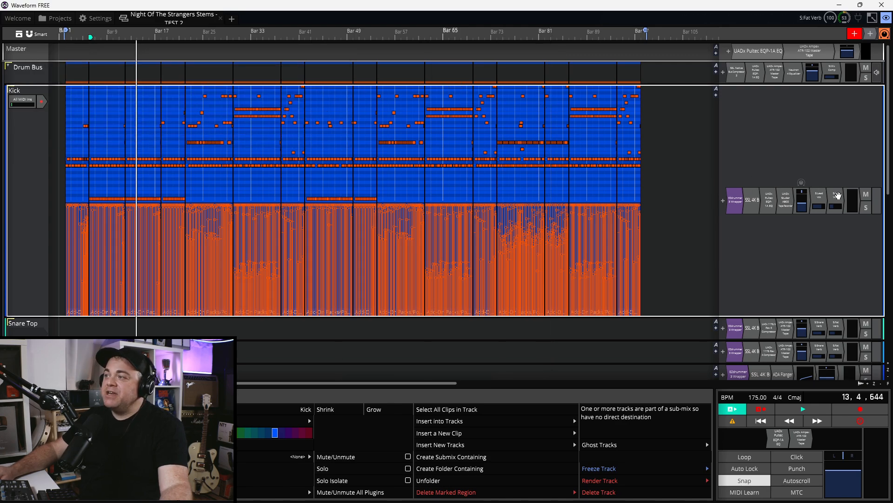
Step: Check the settings of the Kick track's Fat Verb send and its new Lead vox send
double_click(836, 198)
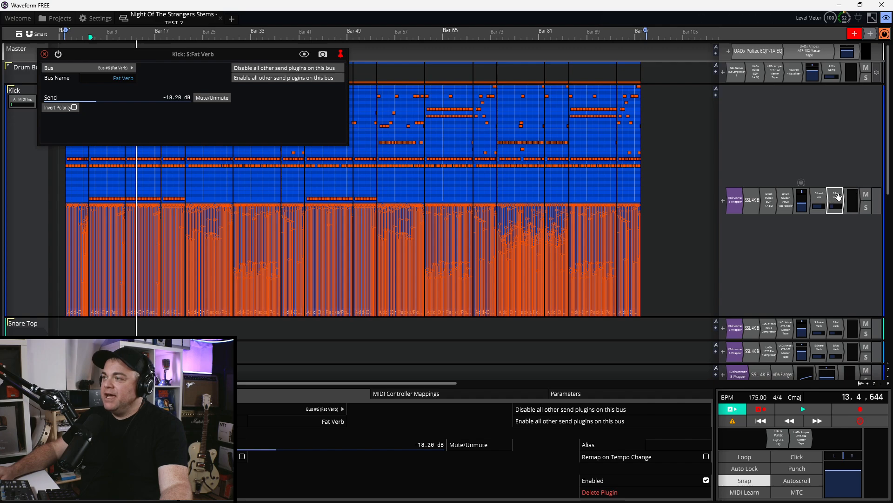
click(44, 54)
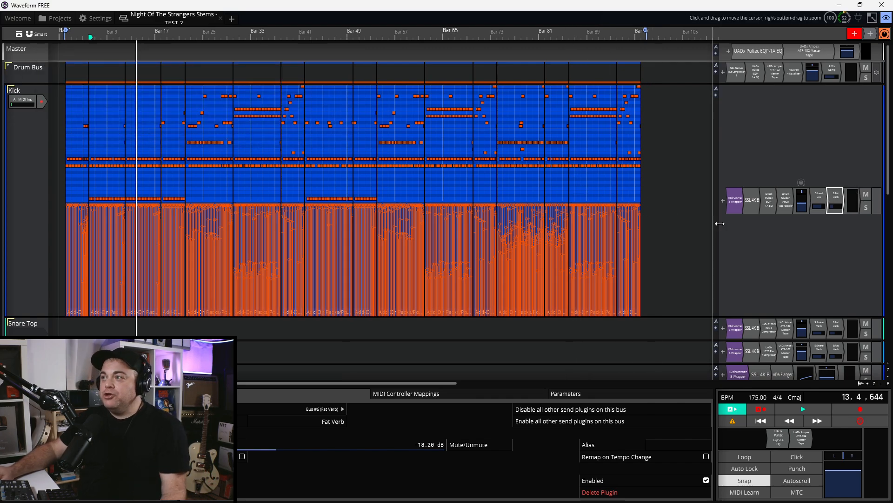
double_click(822, 196)
Step: Move the Kick track's new send ahead of the SSL 4K B plugin, and back behind the volume fader
drag(821, 196, 748, 218)
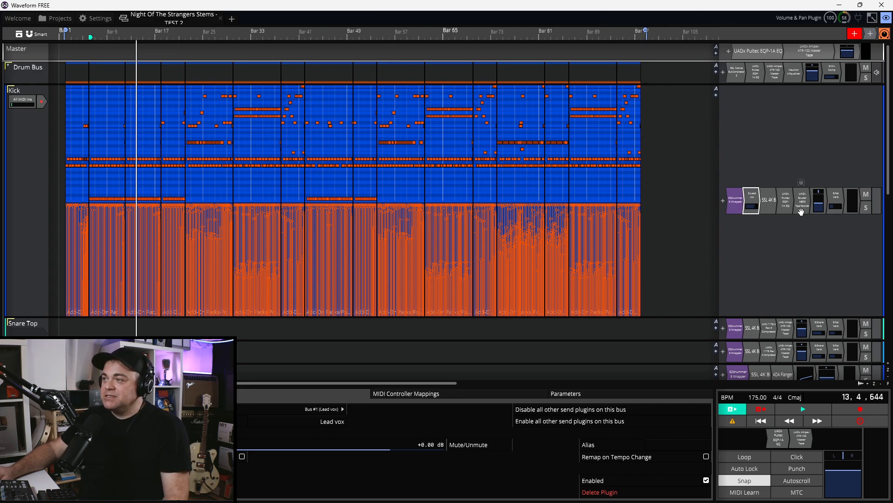
drag(751, 196, 806, 195)
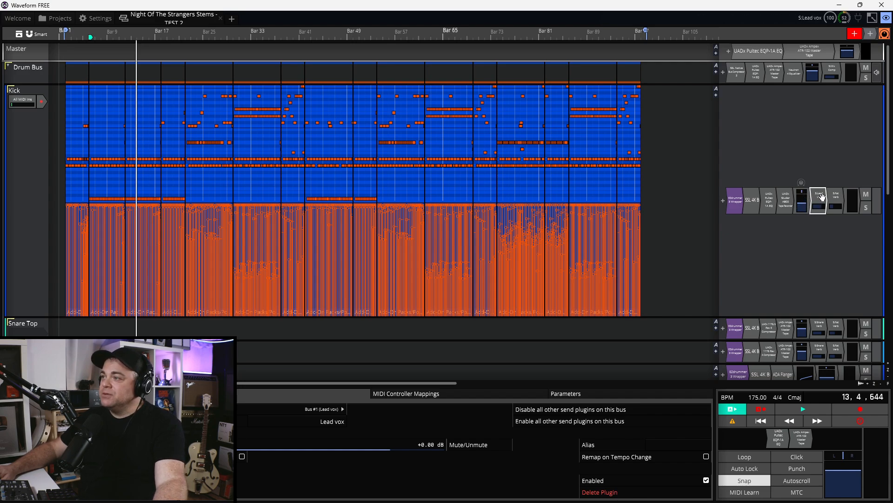
Step: Assign the Kick track's new aux send to Bus #5 and name the bus Drum Comp
double_click(822, 197)
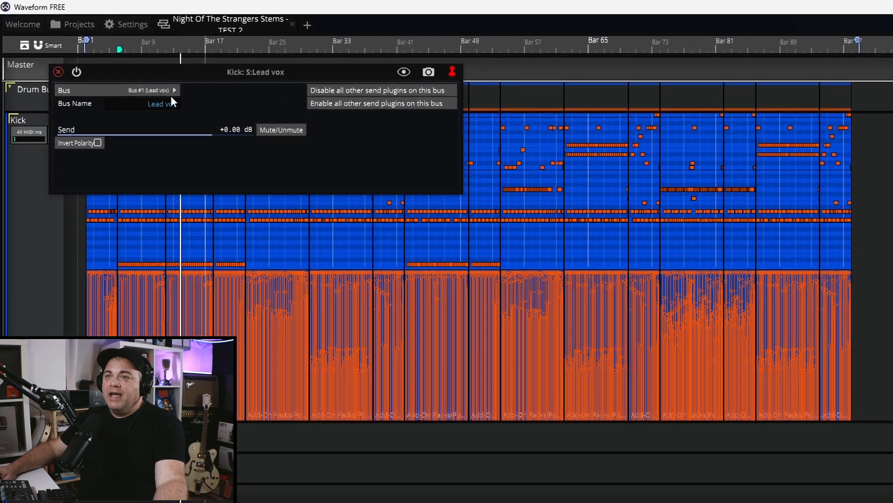
click(168, 89)
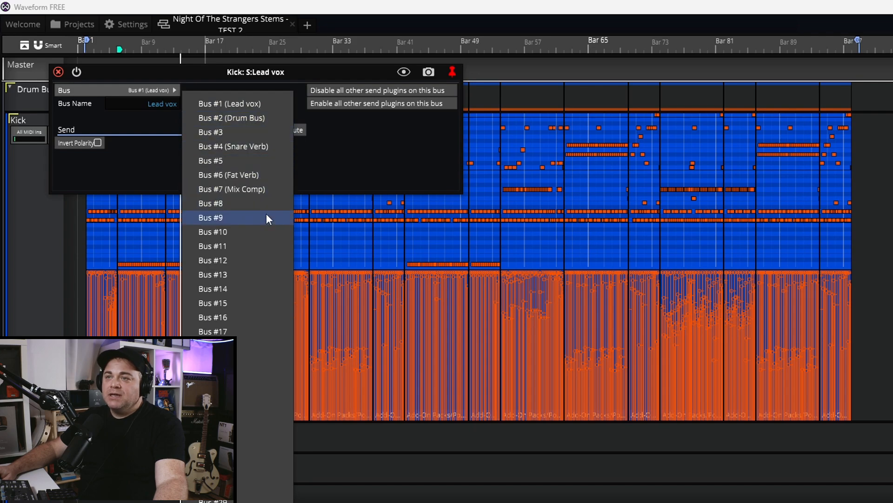
click(218, 159)
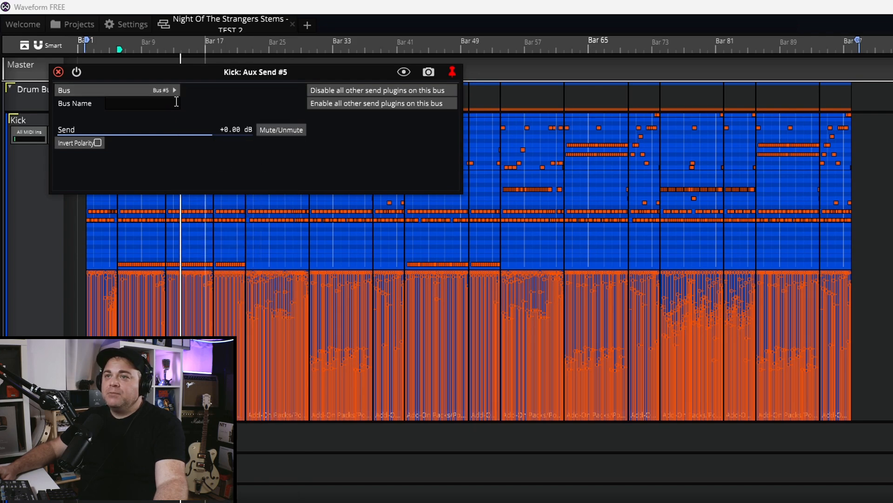
text(Drum Com)
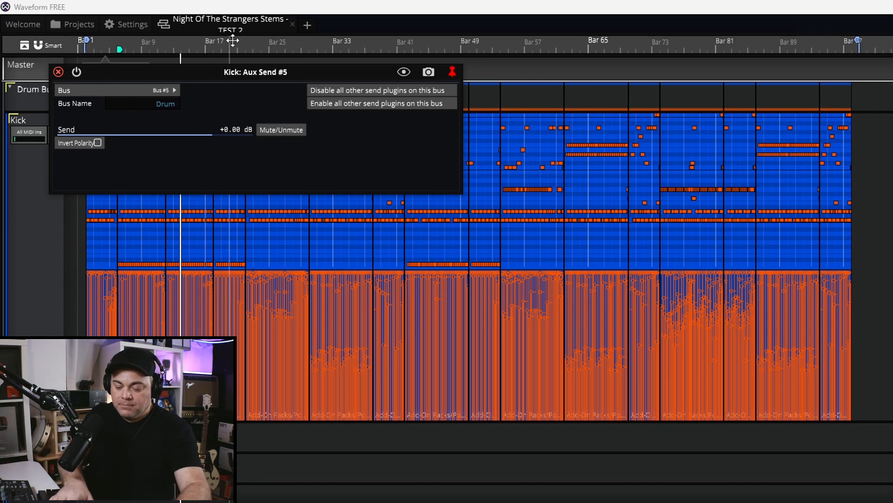
text(p)
key(Return)
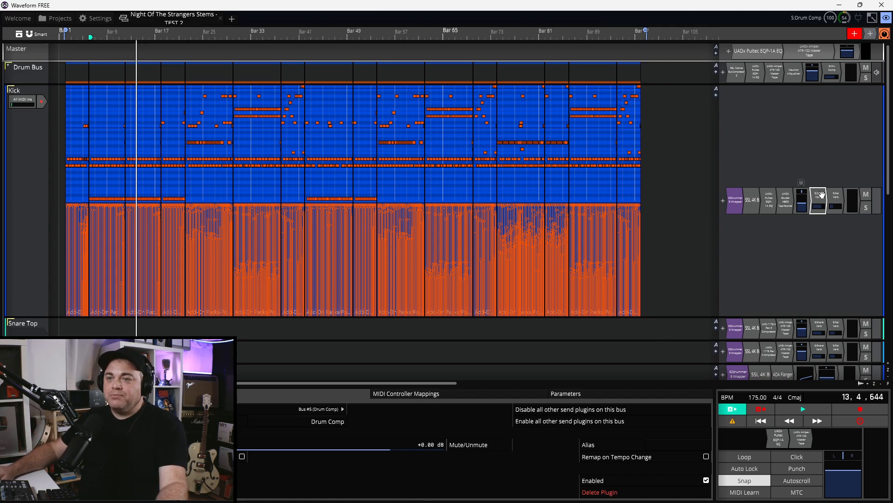
Step: Copy the Kick track's Drum Comp send to the Snare Top and Snare Bottom tracks, before their Snare Verb sends
drag(821, 195, 815, 331)
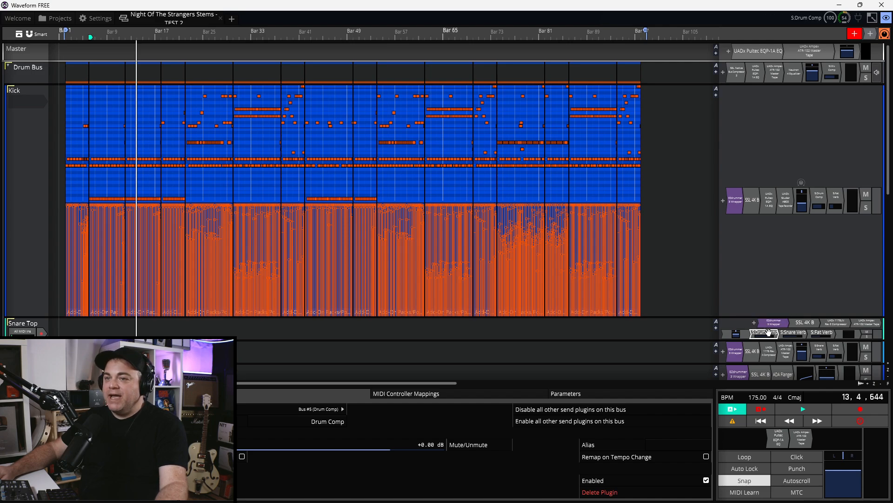
drag(762, 333, 811, 350)
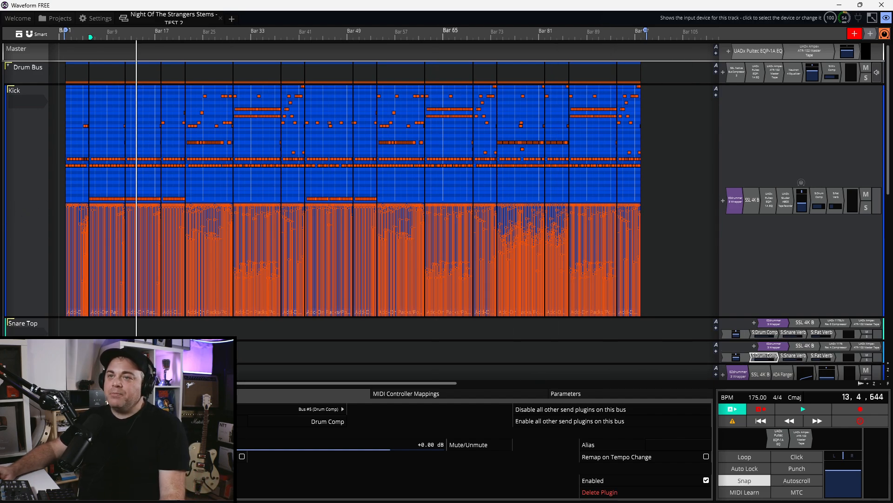
Step: Reset all tracks to the default height
right_click(24, 197)
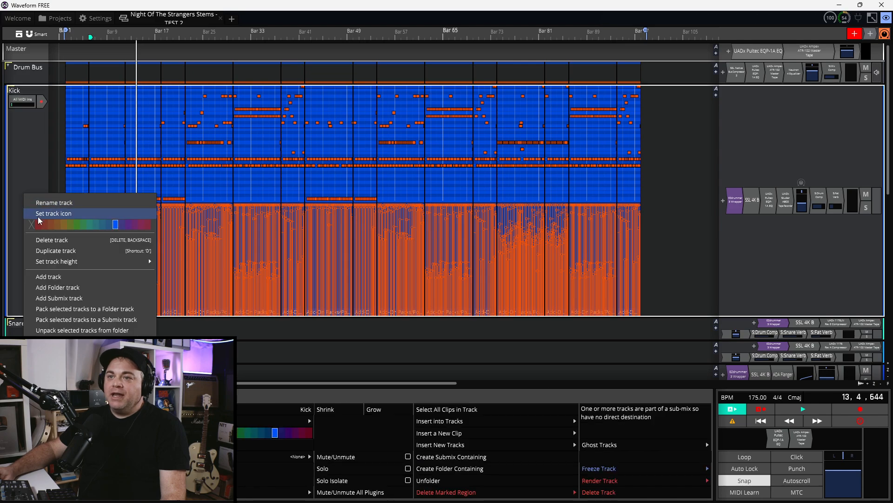
mouse_move(110, 263)
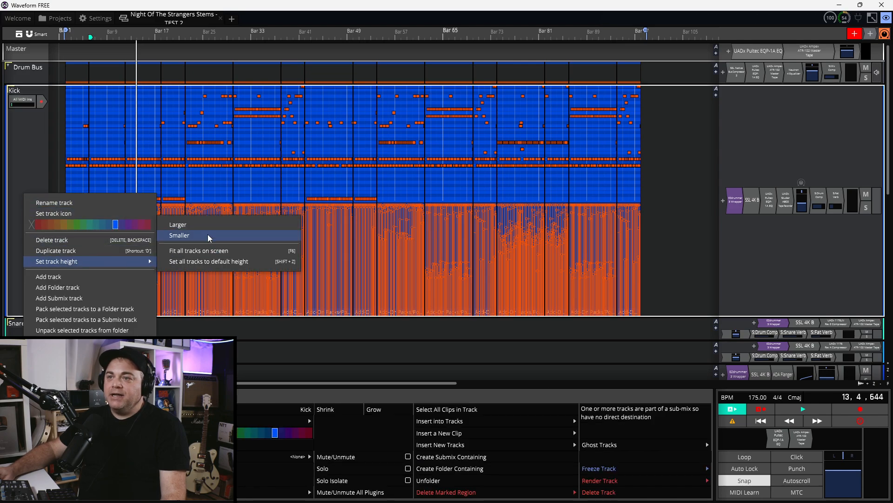
click(240, 262)
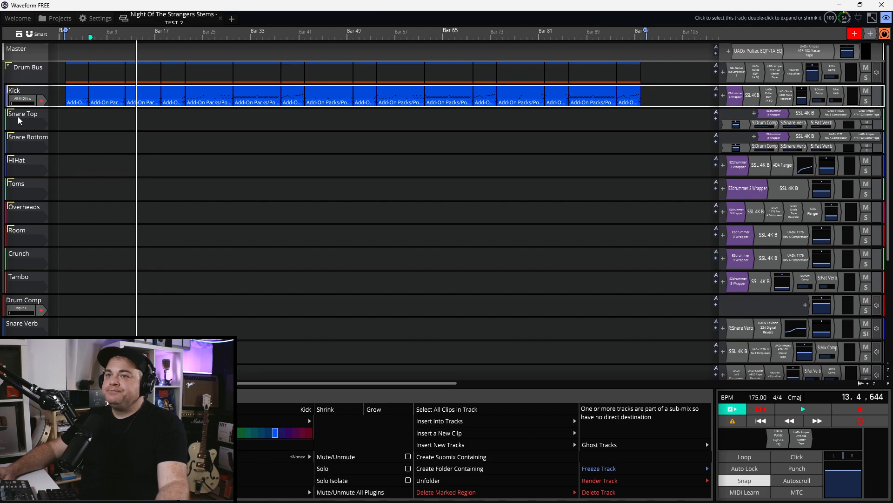
Step: Select the Drum Comp track, and collapse and re-expand the Drum Bus to check that the track sits outside it
click(23, 302)
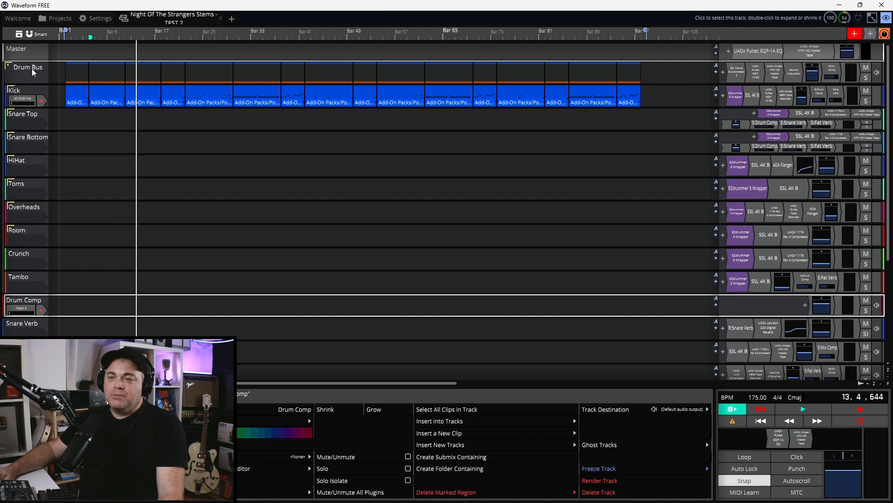
click(9, 68)
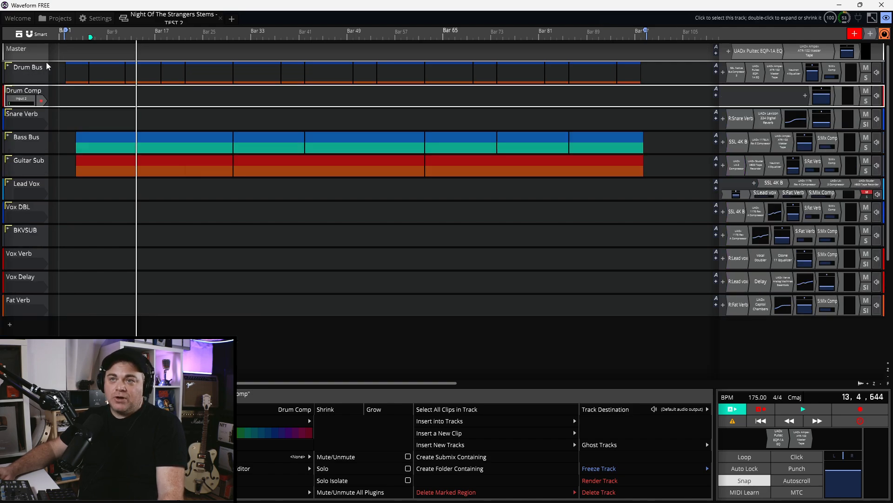
click(8, 68)
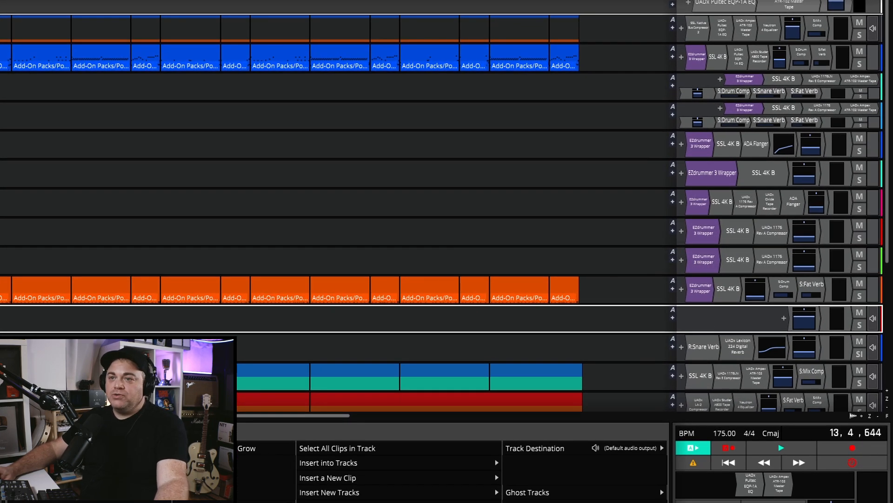
Step: Add Waveform's Aux Return utility plugin to the Drum Comp track
click(784, 318)
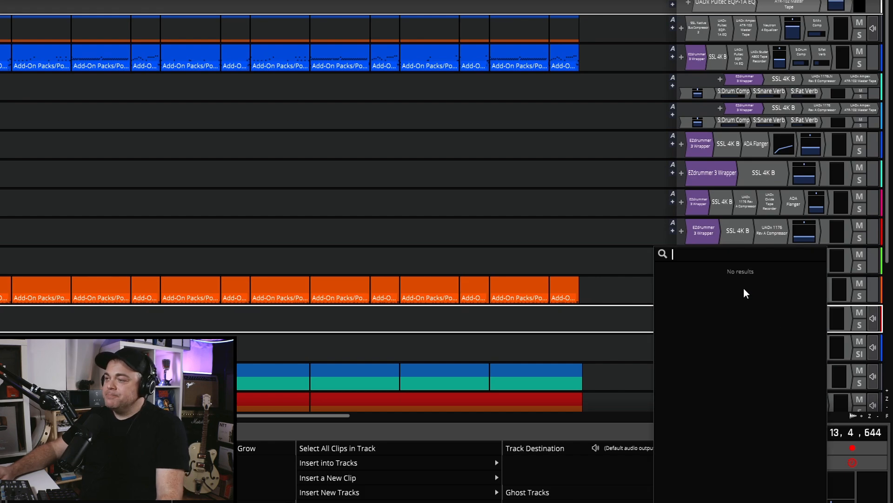
click(662, 277)
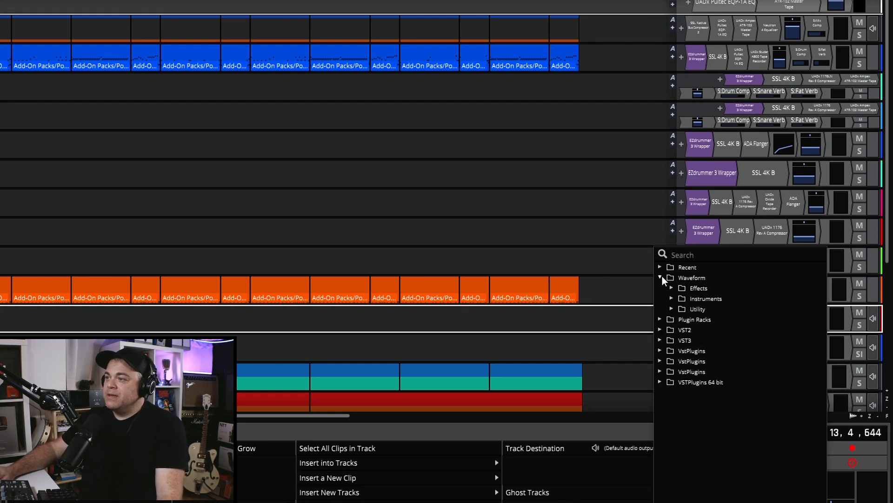
click(670, 309)
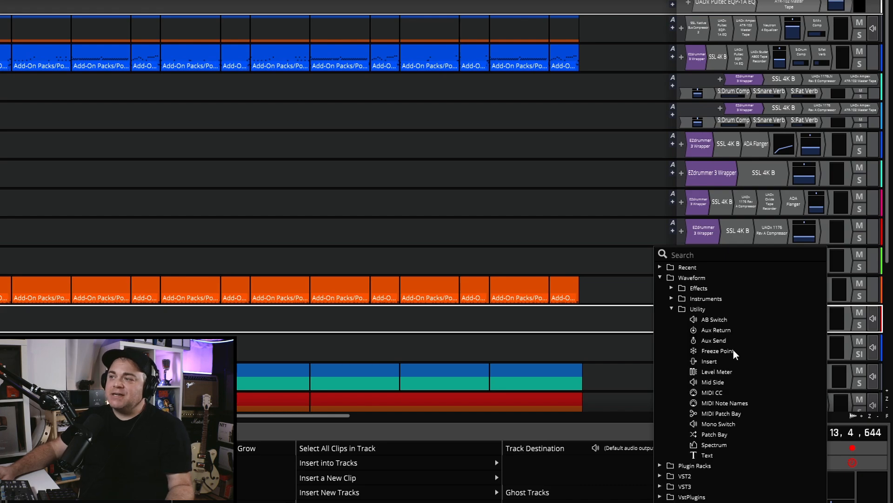
click(716, 329)
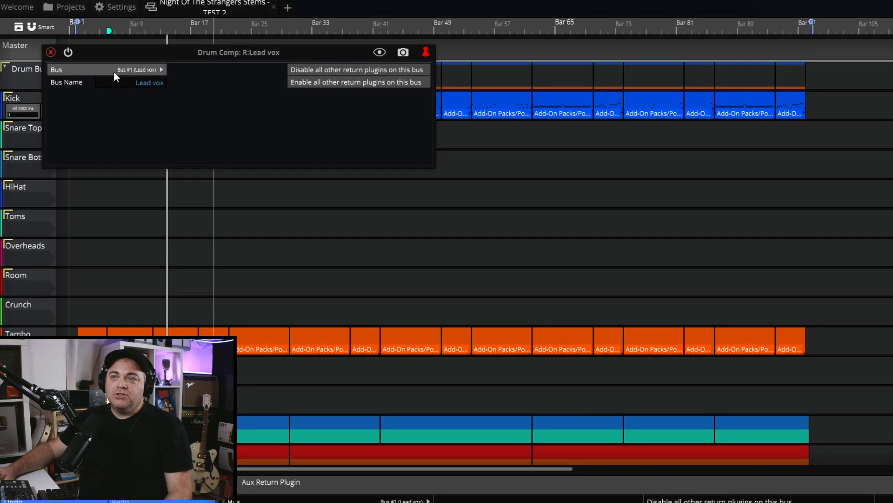
Step: Assign the Drum Comp track's aux return to Bus #5 (Drum Comp) and close the plugin window
click(155, 69)
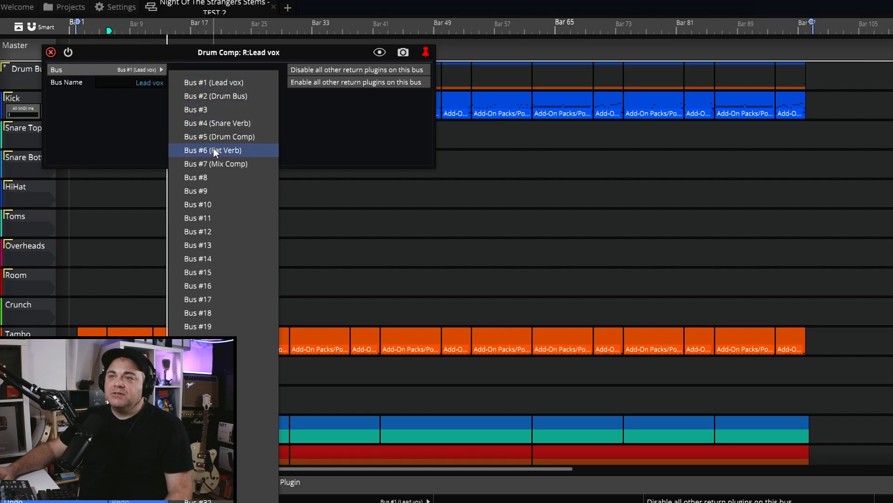
click(222, 138)
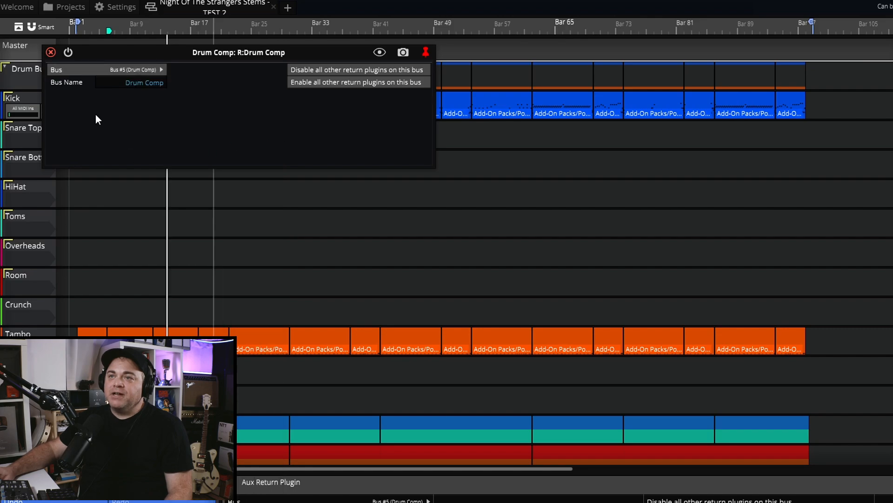
click(51, 52)
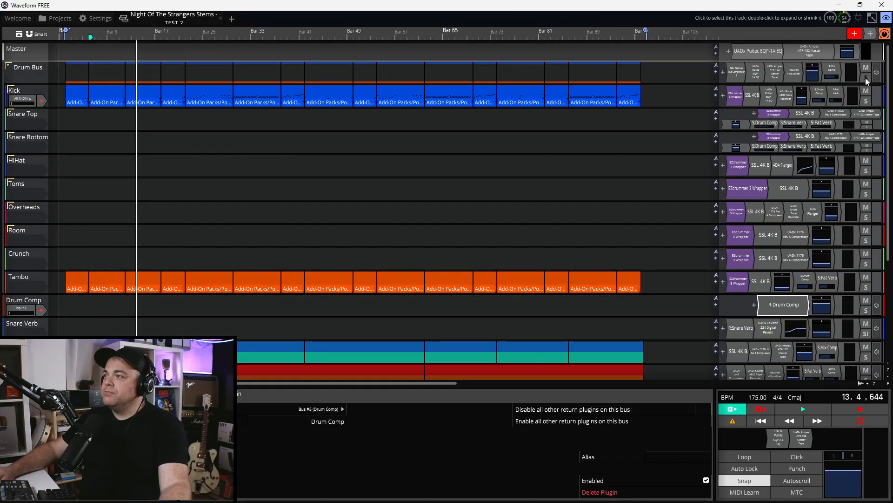
Step: Solo the Drum Bus and play the song briefly to check the signal reaching the Drum Comp track
click(867, 79)
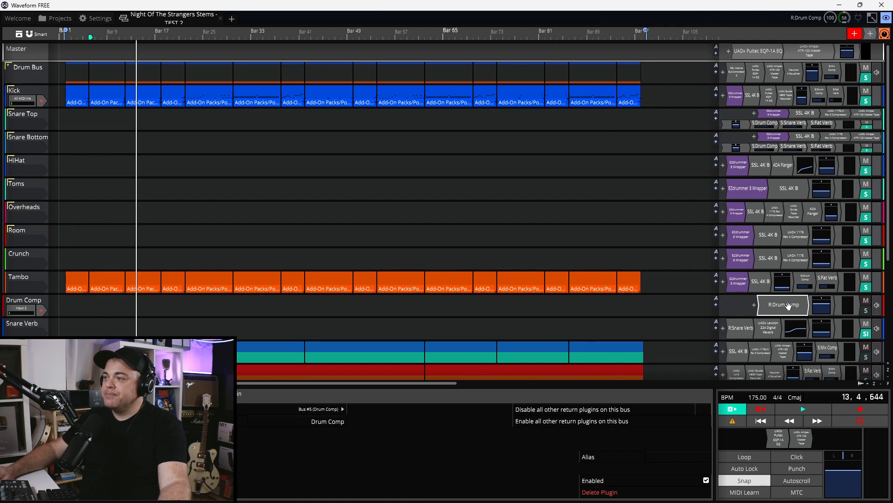
key(space)
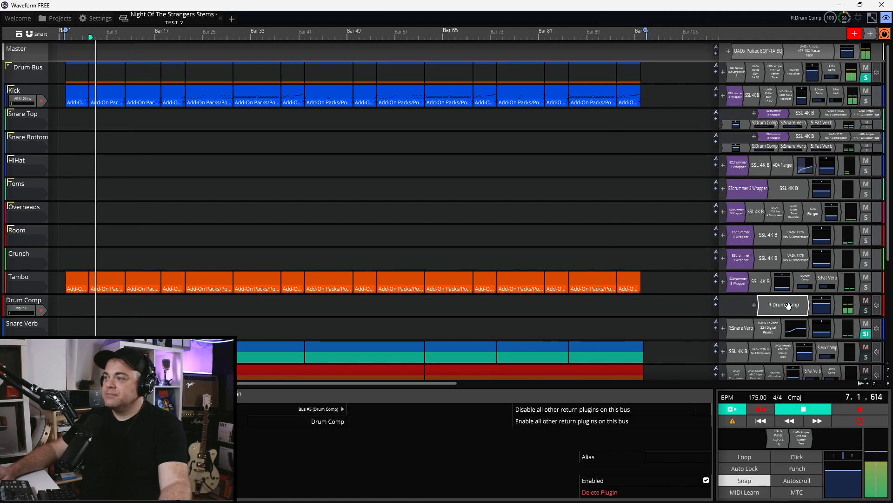
key(space)
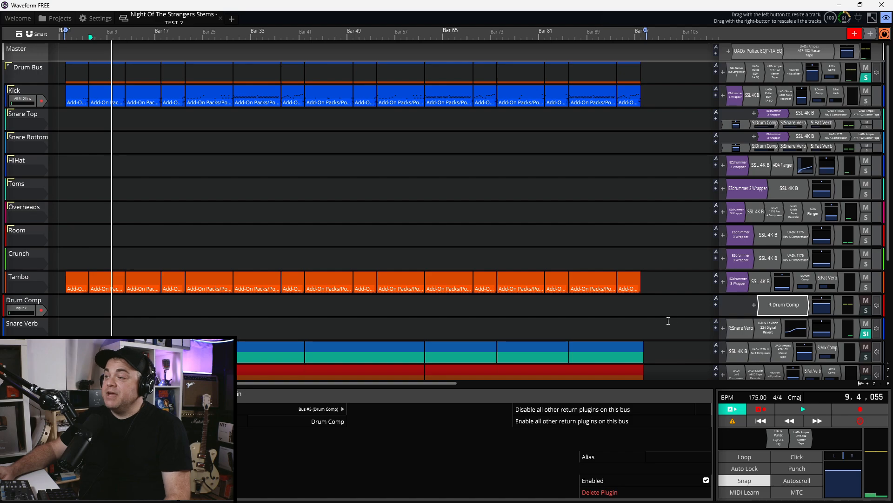
Step: Insert Waveform's Compressor effect on the Drum Comp track, between the aux return and the volume fader
right_click(810, 307)
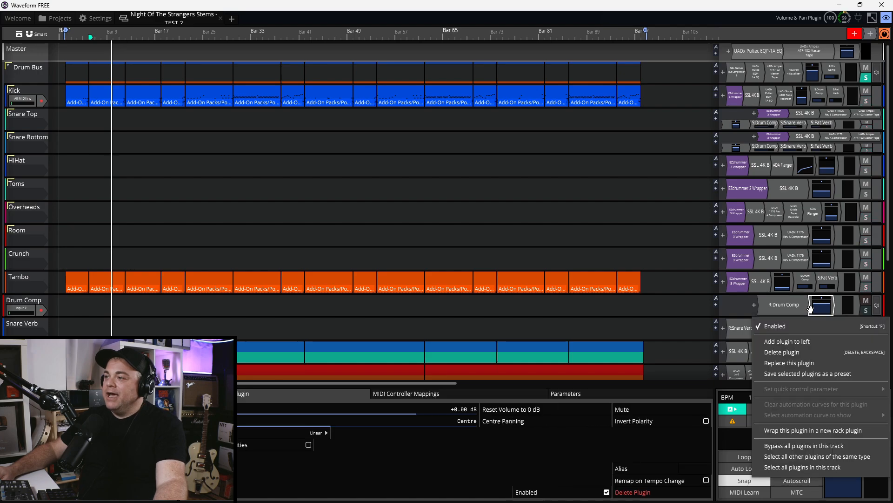
click(808, 342)
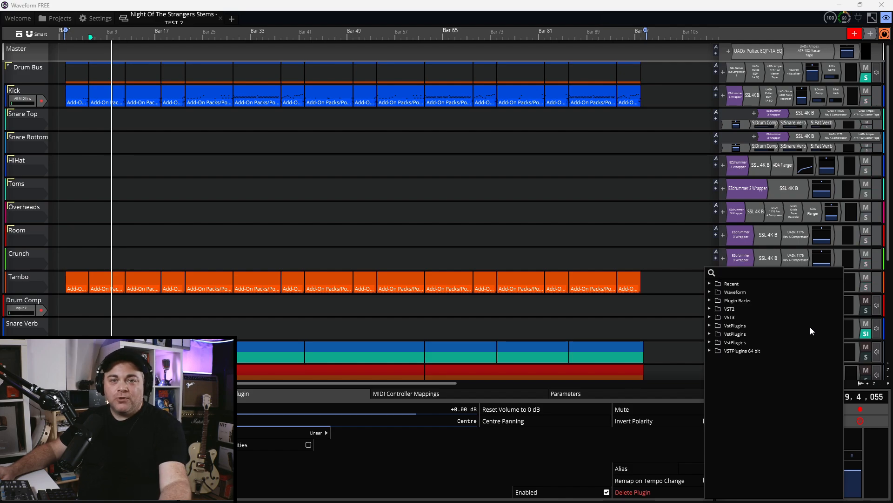
click(710, 292)
click(720, 301)
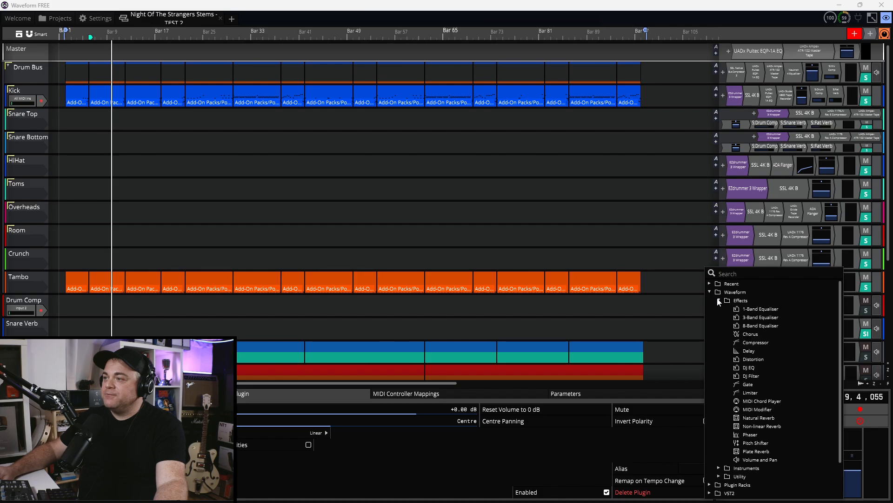
double_click(748, 343)
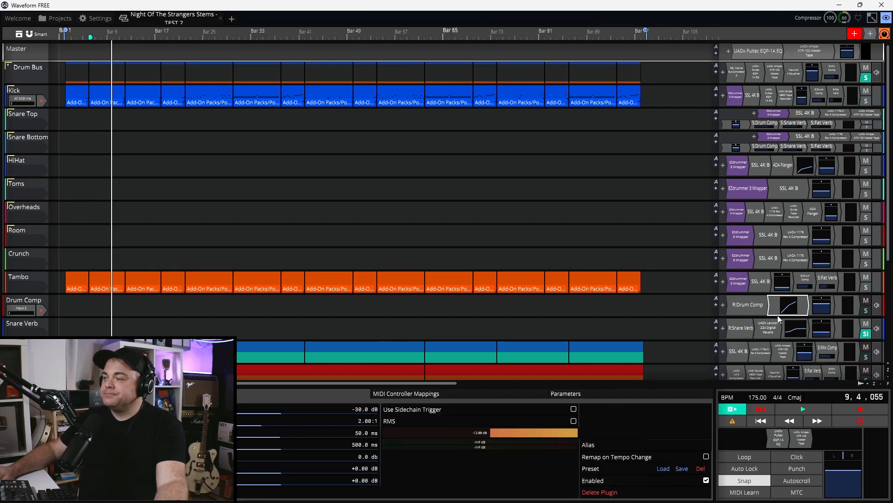
Step: Set the Drum Comp compressor's ratio to 4:1, attack to 38.9 ms and release to 655.8 ms
double_click(778, 306)
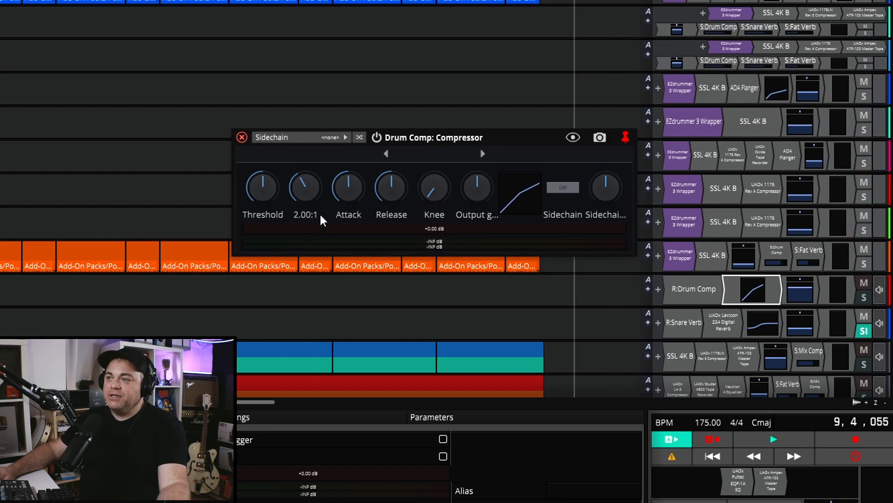
double_click(306, 215)
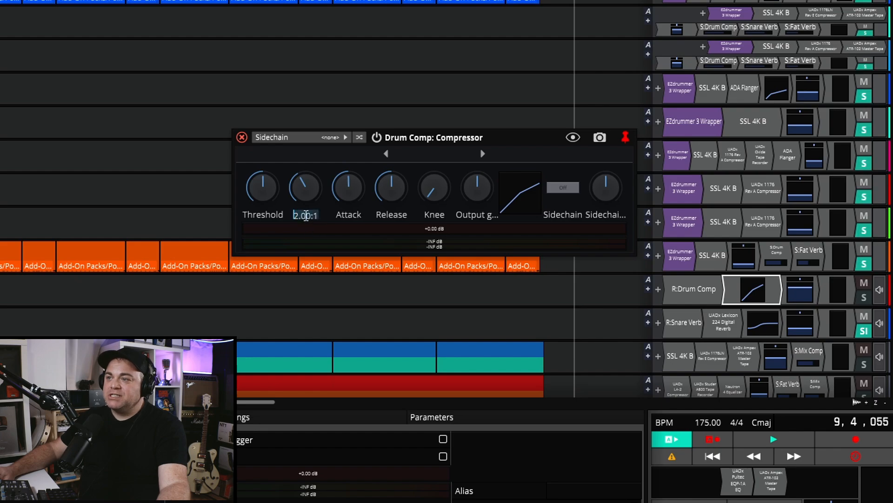
text(4)
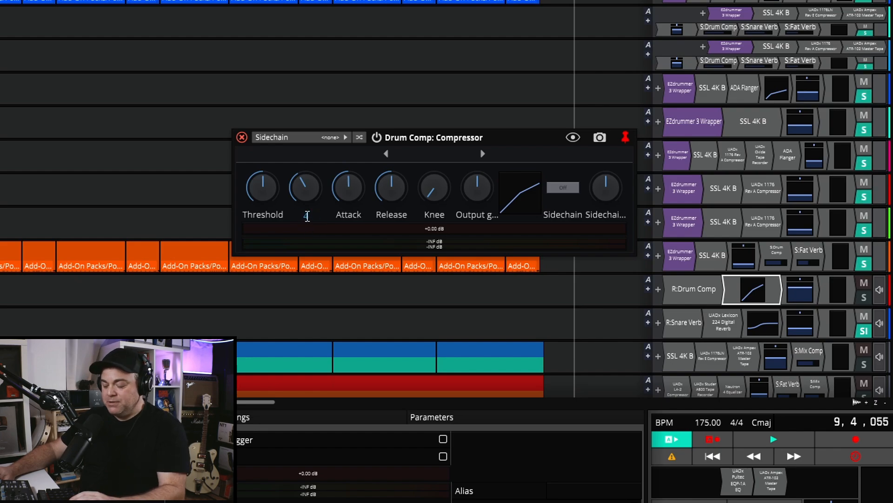
key(Return)
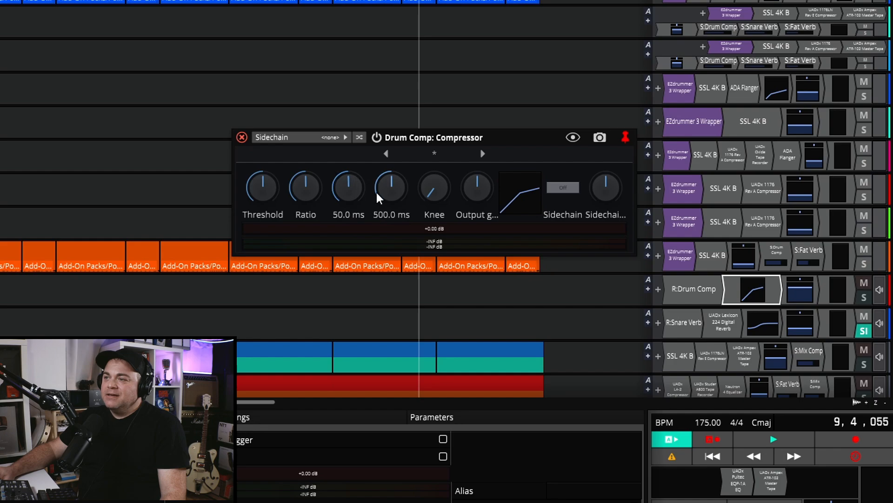
drag(347, 184, 382, 167)
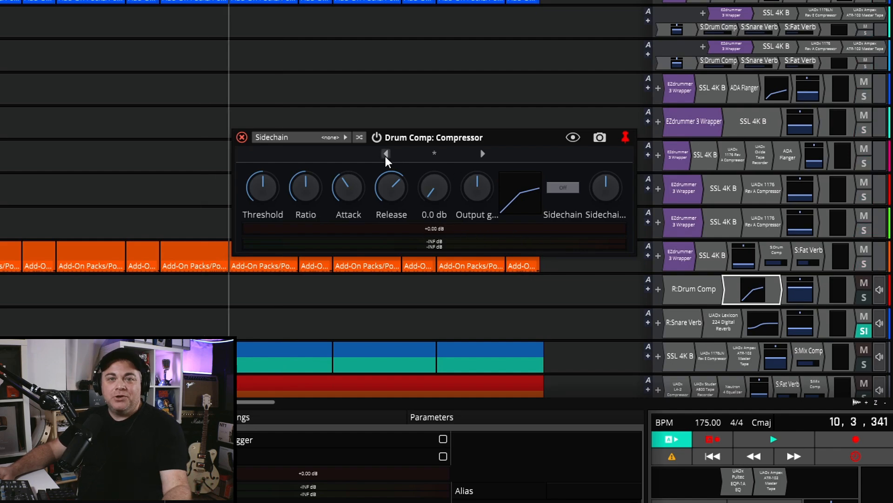
key(space)
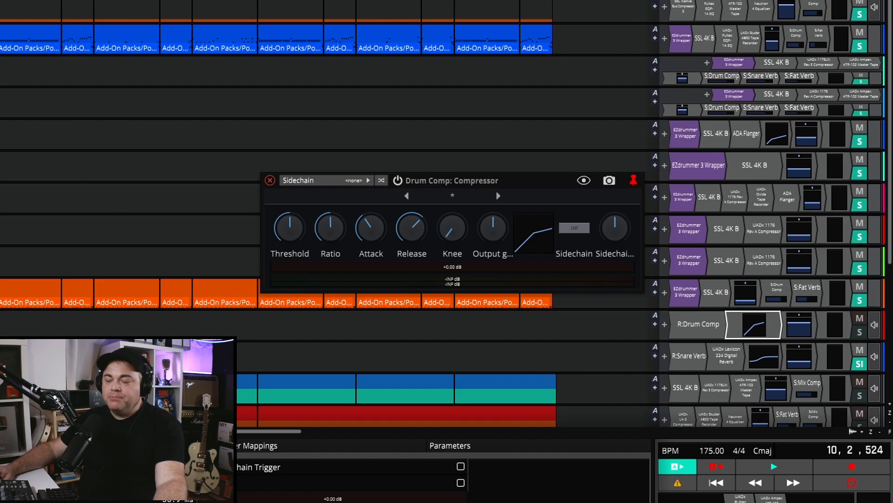
Step: Solo-isolate the Drum Comp track and solo the Drum Bus, switching the bus solo off and on to test the isolation
right_click(858, 334)
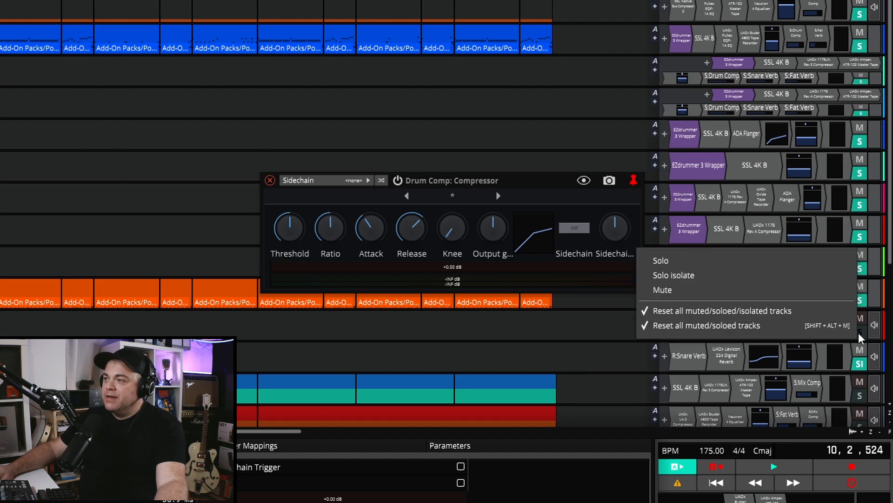
click(686, 275)
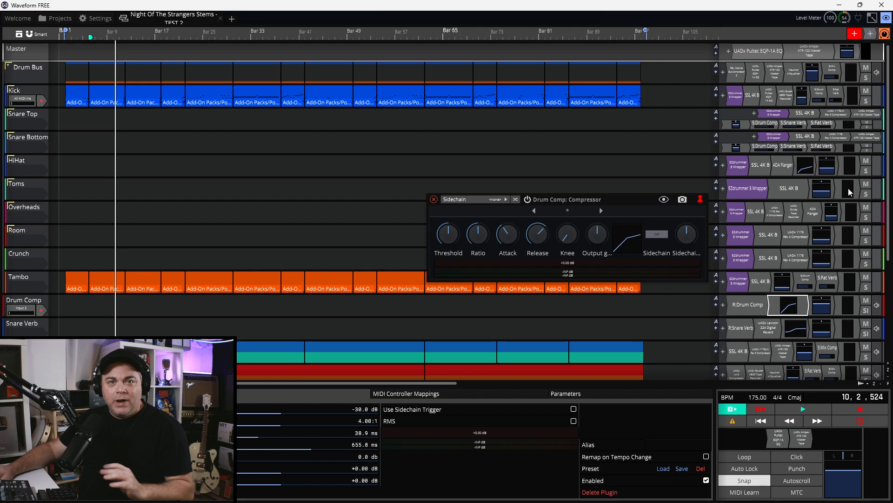
click(865, 77)
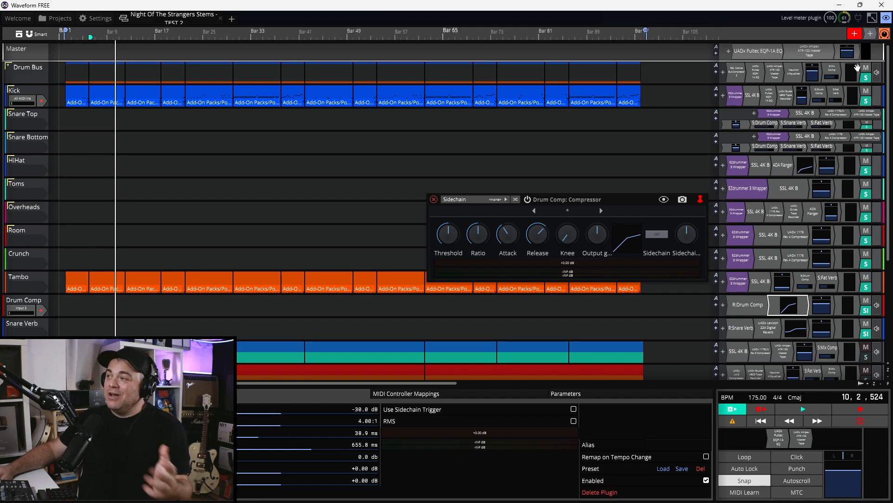
click(865, 78)
click(867, 79)
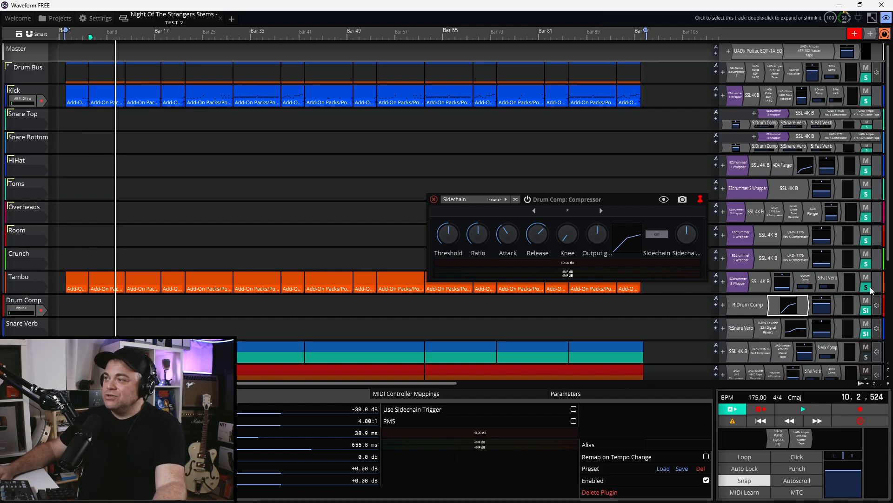
click(866, 78)
click(866, 78)
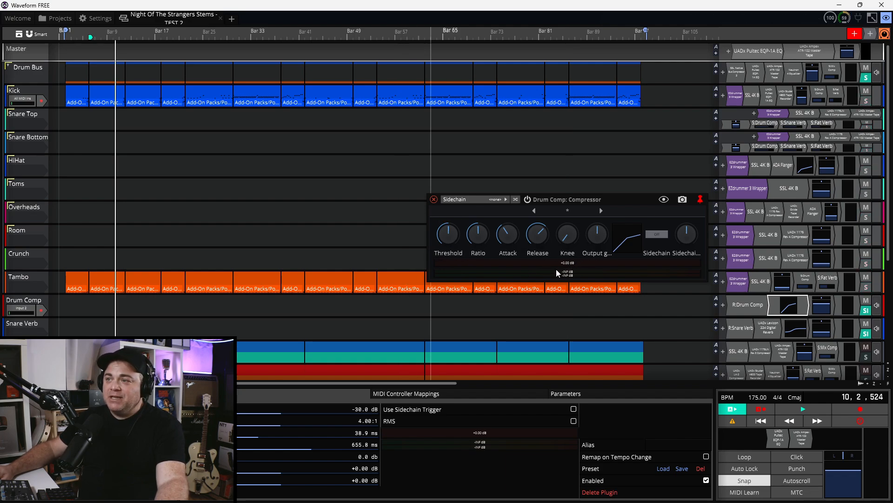
Step: Lower the Drum Comp compressor's threshold to -45.6 dB while playing back the soloed drums
key(space)
drag(450, 236, 446, 264)
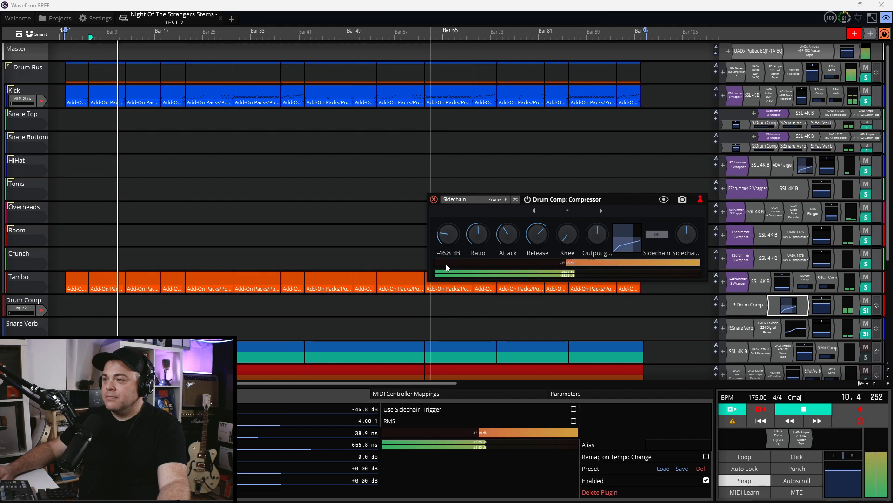
drag(446, 264, 448, 263)
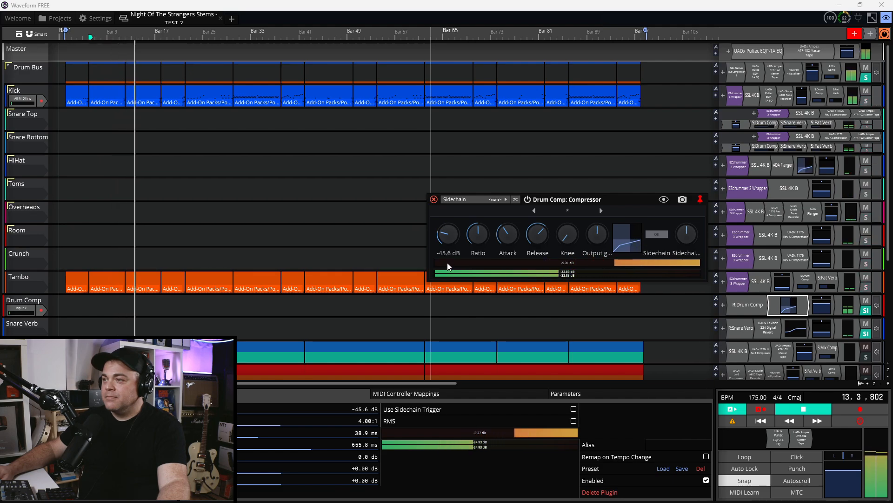
key(space)
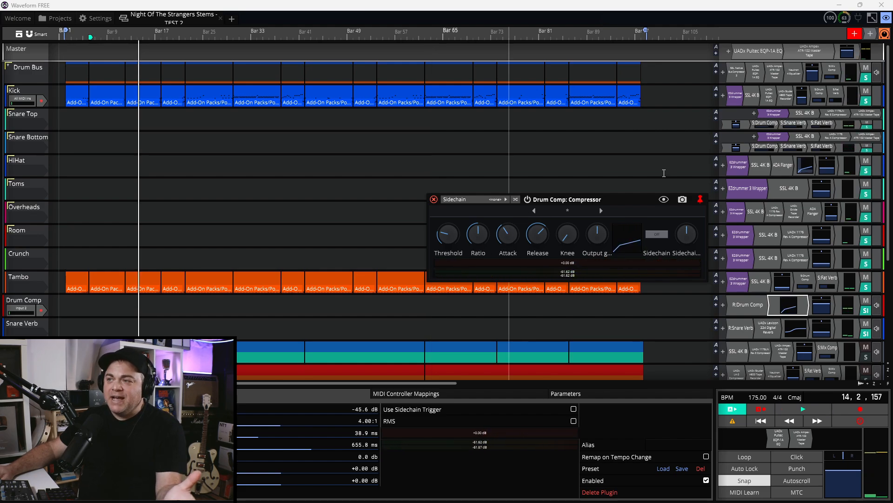
Step: Play back the soloed drums, muting and unmuting the Drum Comp track to compare the dry and parallel-compressed sound
key(space)
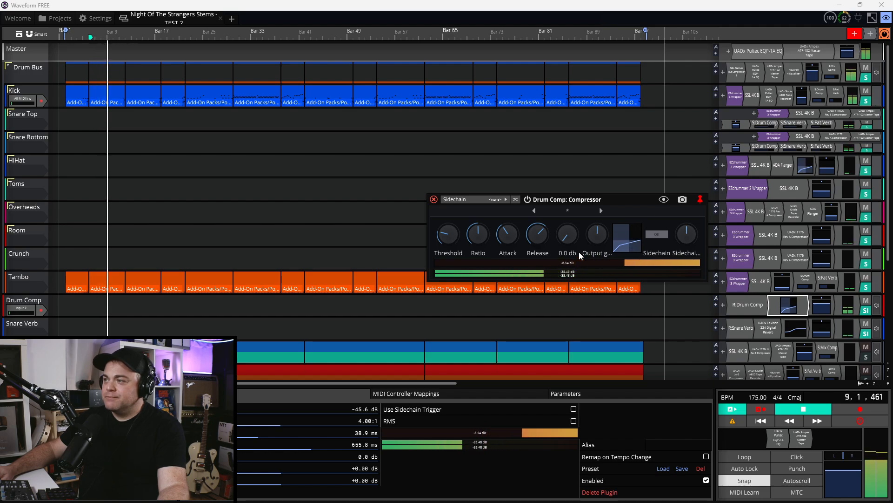
key(space)
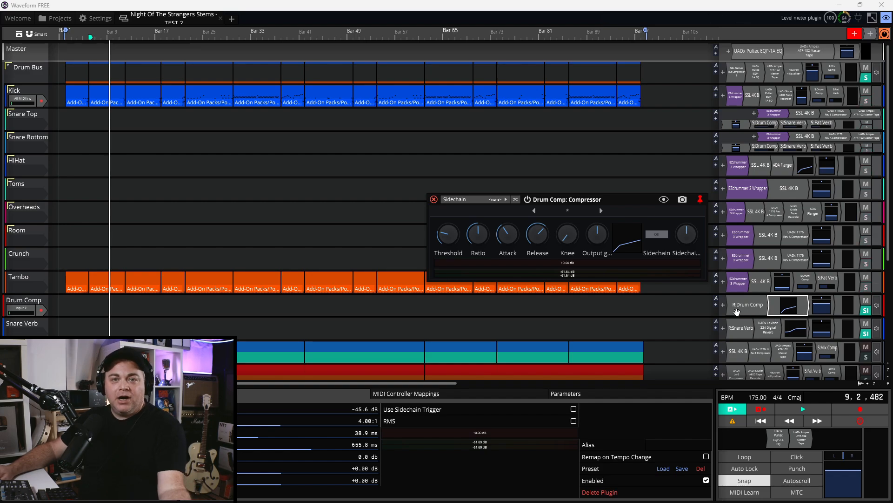
key(space)
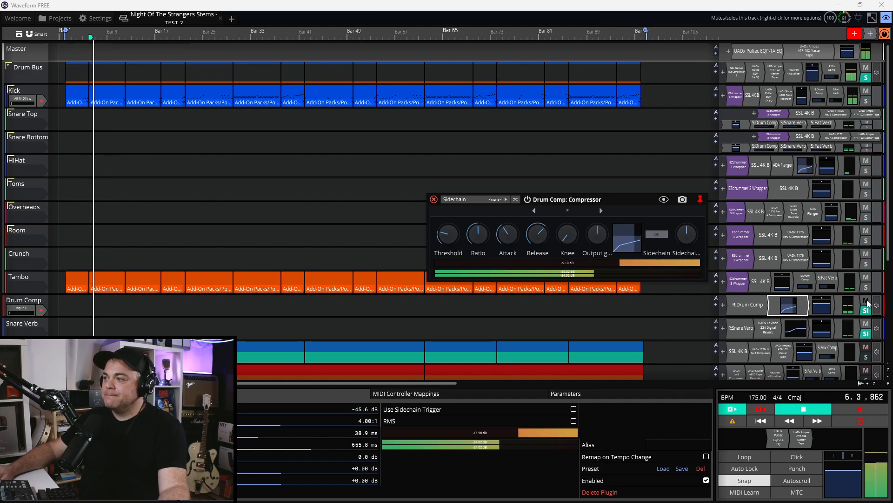
click(866, 300)
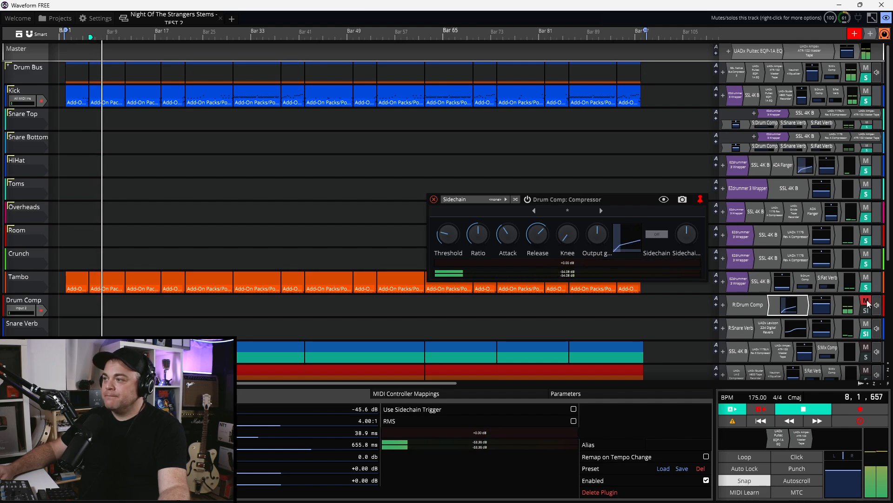
click(867, 299)
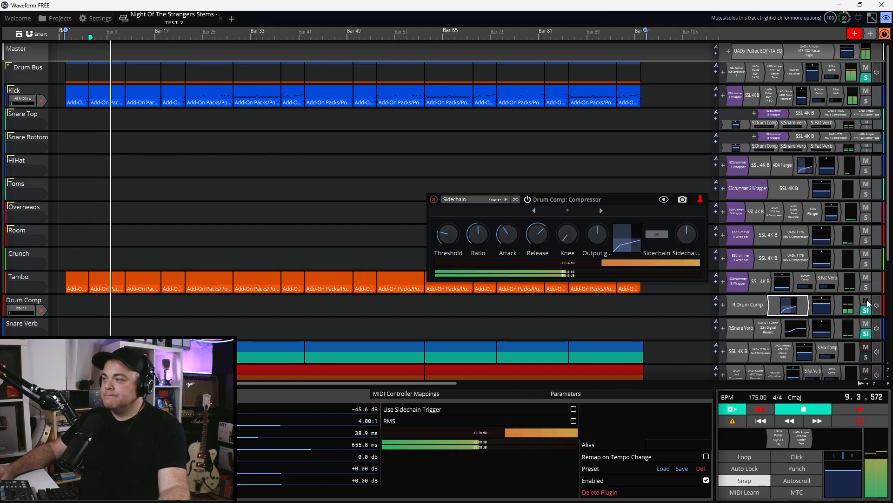
key(space)
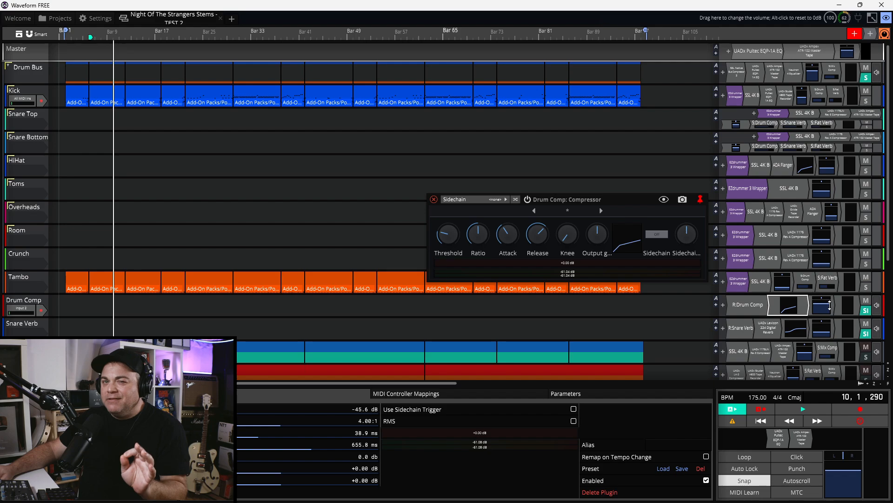
Step: Pull the Drum Comp track's volume down to -INF, and raise it to -18.84 dB while the soloed drums play
drag(830, 305, 809, 384)
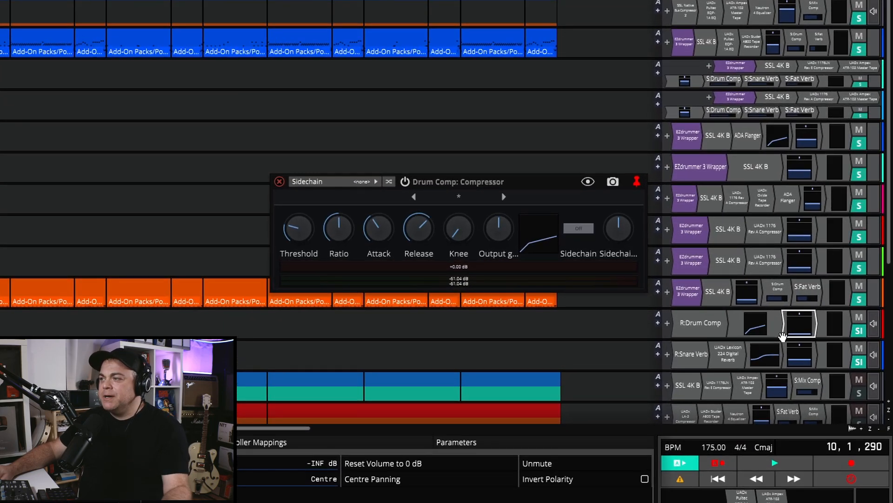
key(space)
drag(790, 328, 803, 296)
click(859, 316)
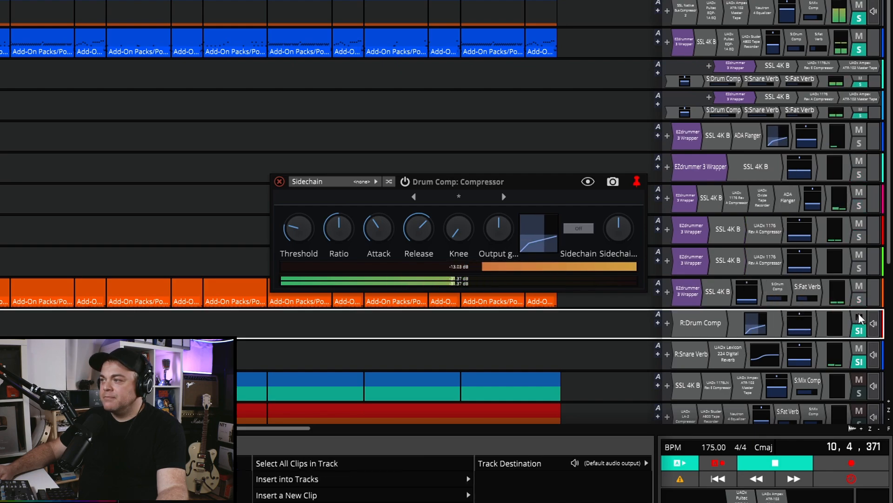
click(859, 318)
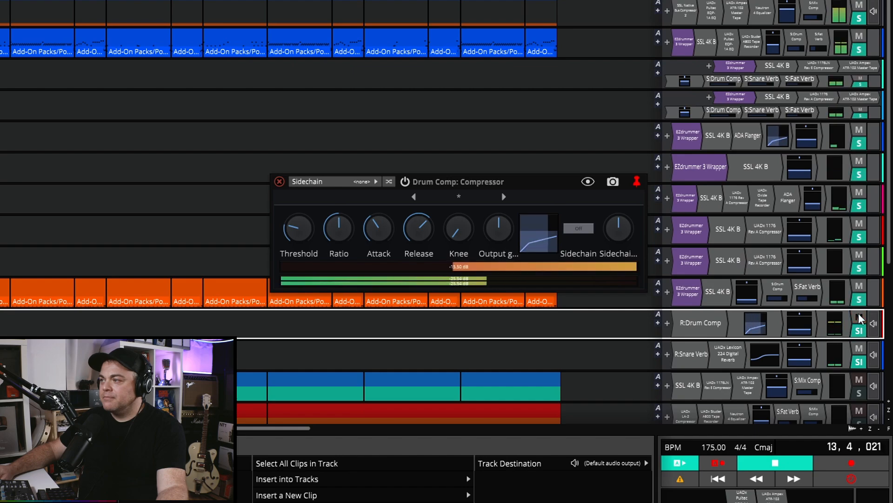
drag(795, 329, 794, 326)
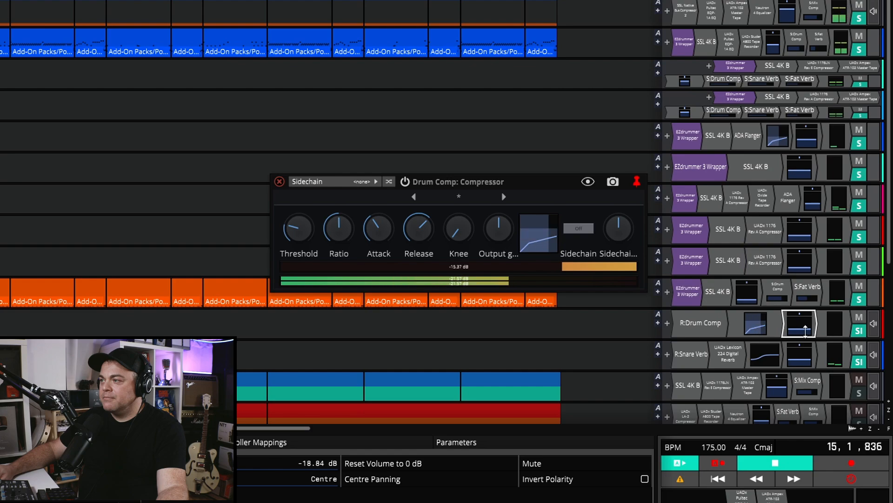
Step: Toggle the Drum Comp track's mute repeatedly during playback to judge its level against the dry drums
click(859, 318)
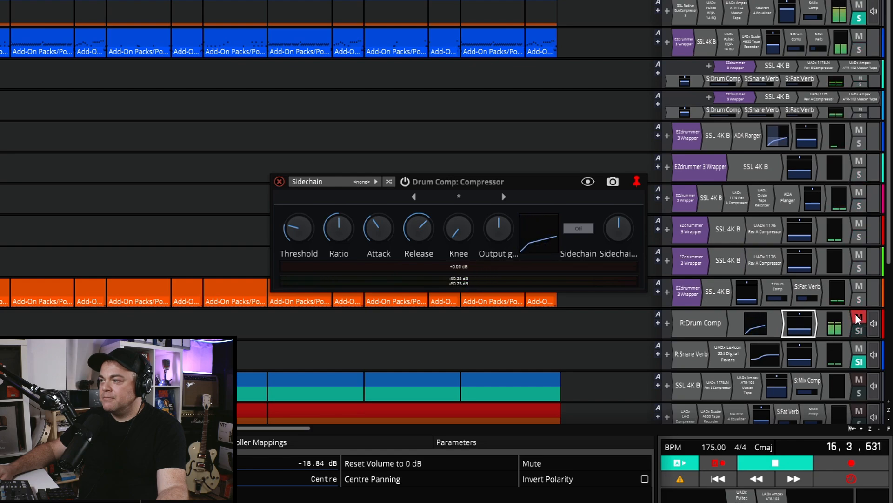
click(859, 318)
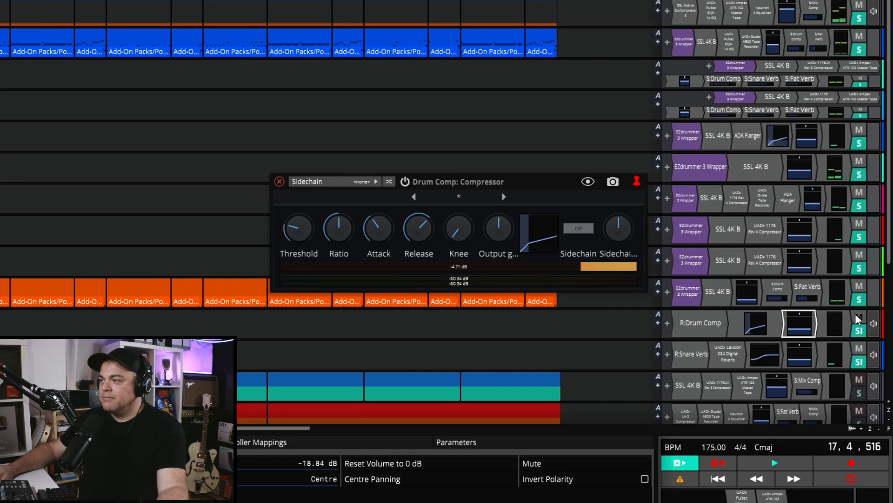
click(859, 318)
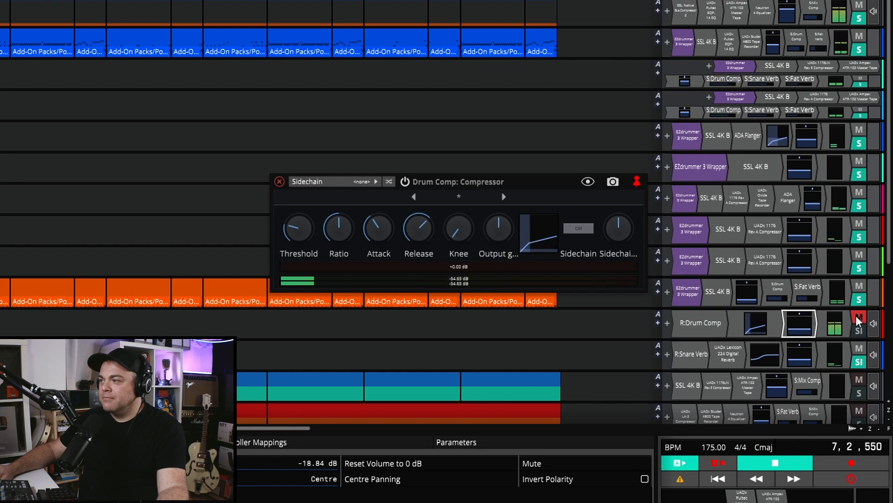
click(858, 318)
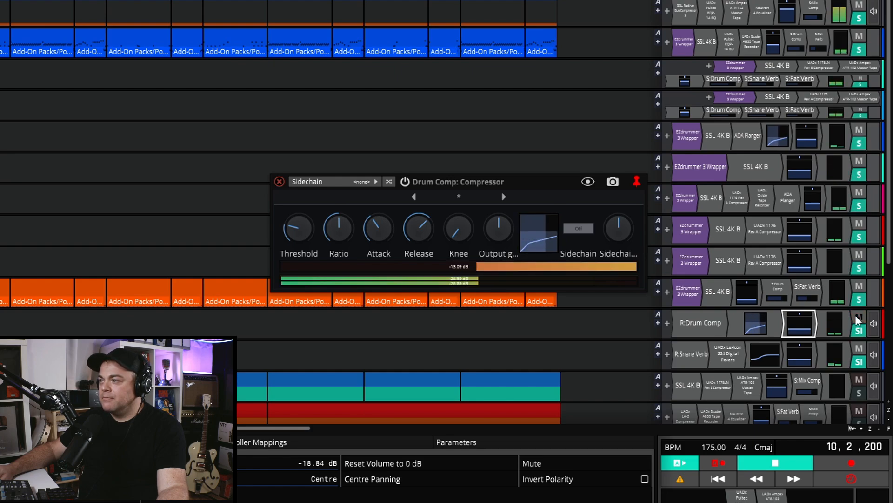
click(858, 318)
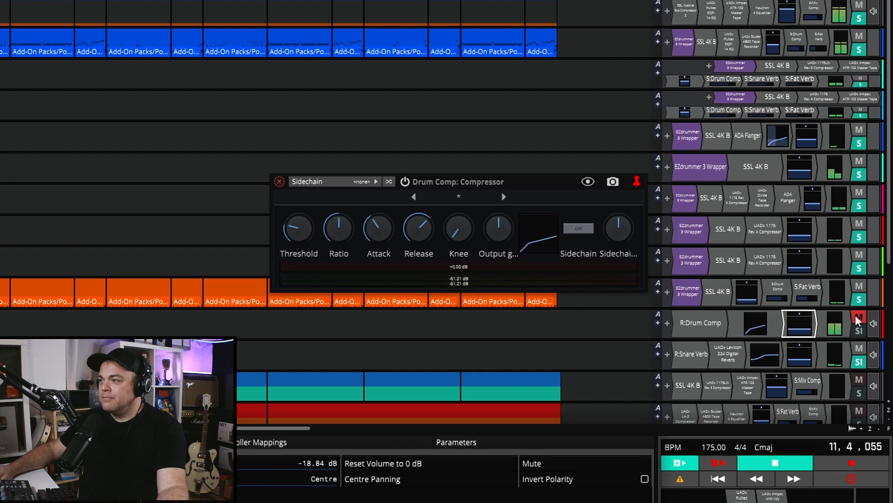
click(859, 318)
Step: Raise the Drum Comp track's volume to -16.32 dB and check the blend by muting and unmuting it
drag(799, 324, 803, 323)
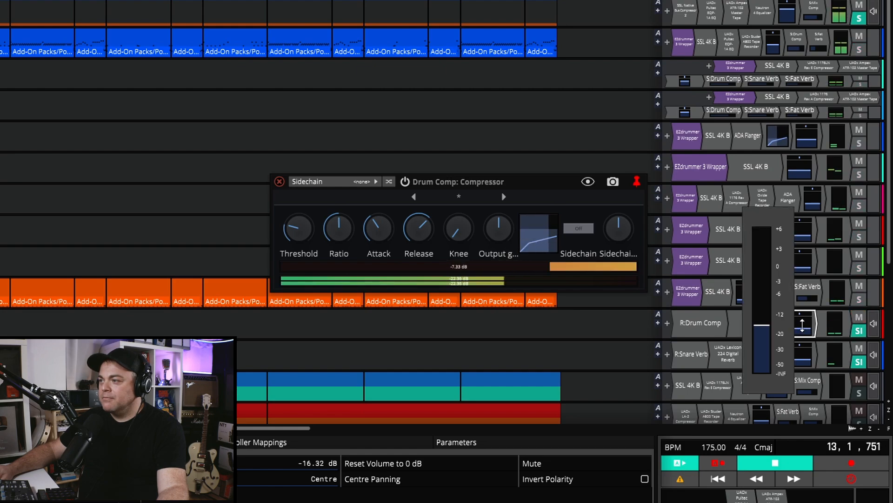
click(858, 318)
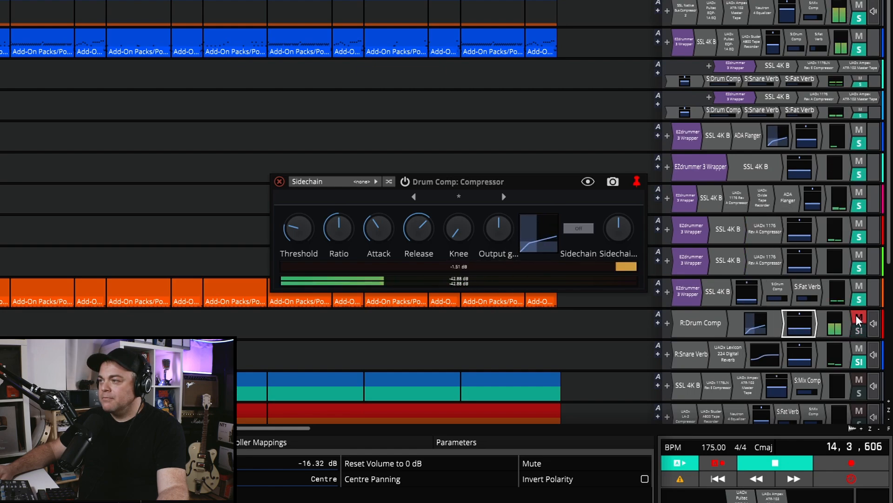
click(858, 318)
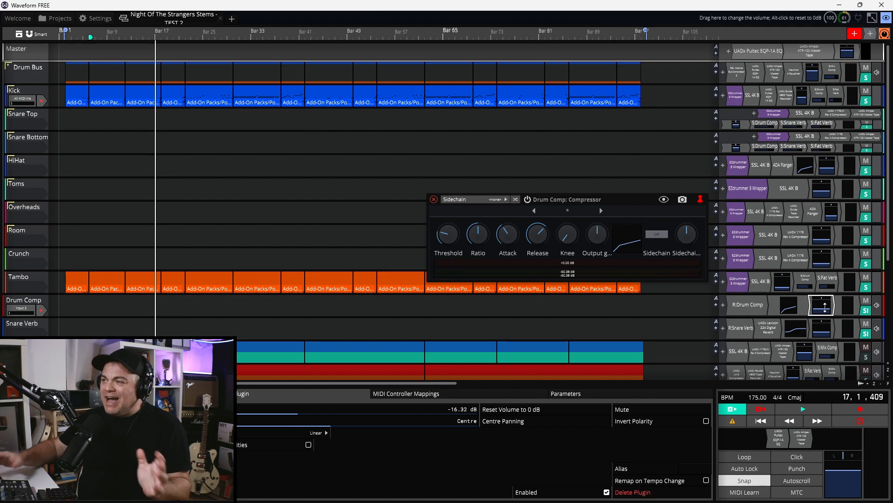
Step: Unsolo the Drum Bus and play the full mix, switching the Drum Comp mute on and off and leaving it muted
click(862, 98)
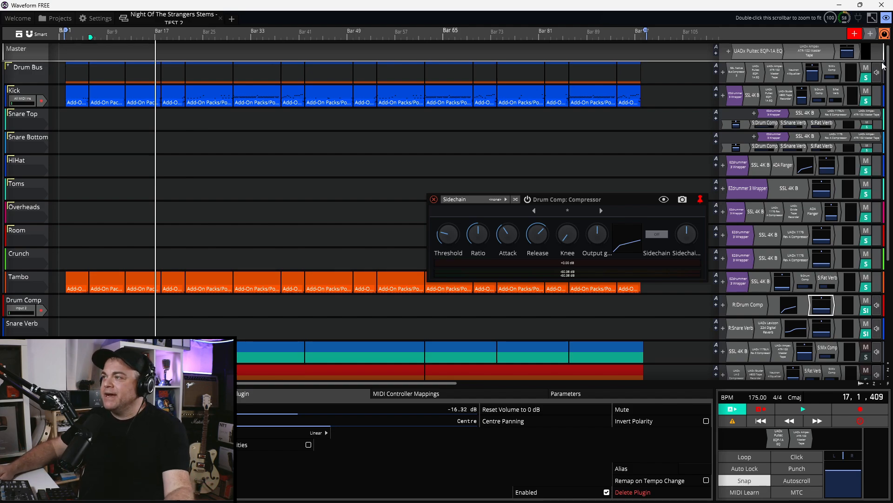
click(866, 78)
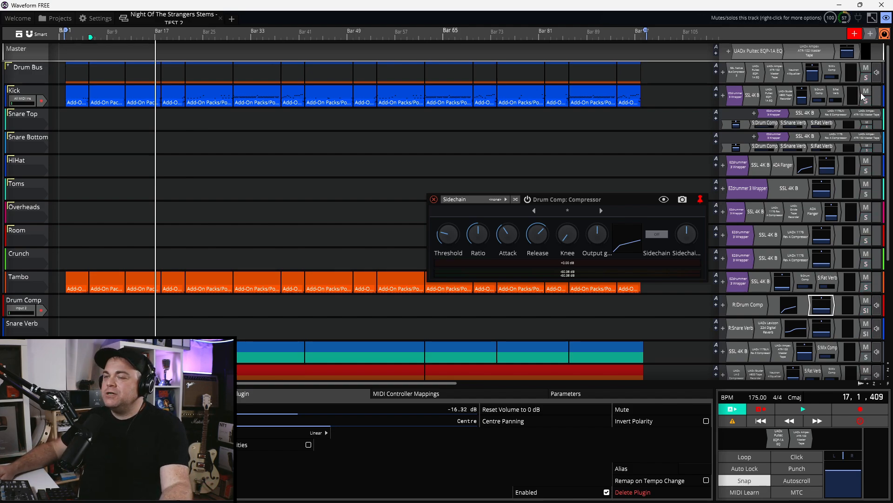
key(space)
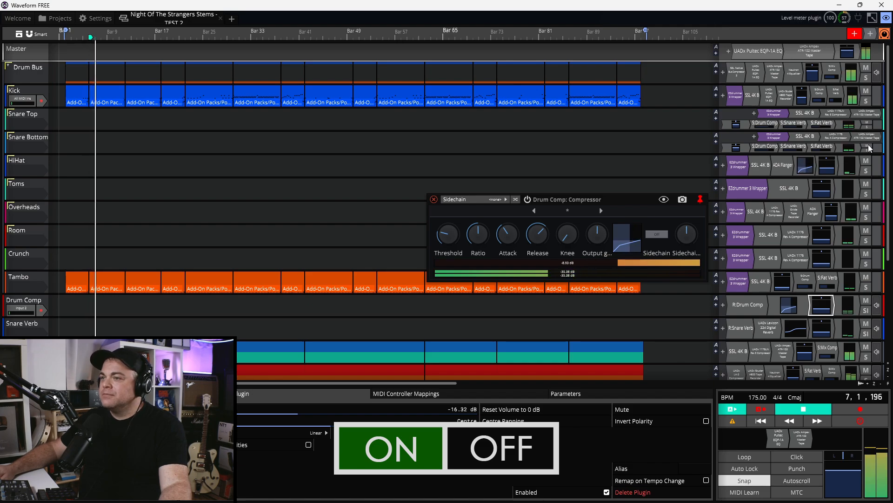
click(867, 303)
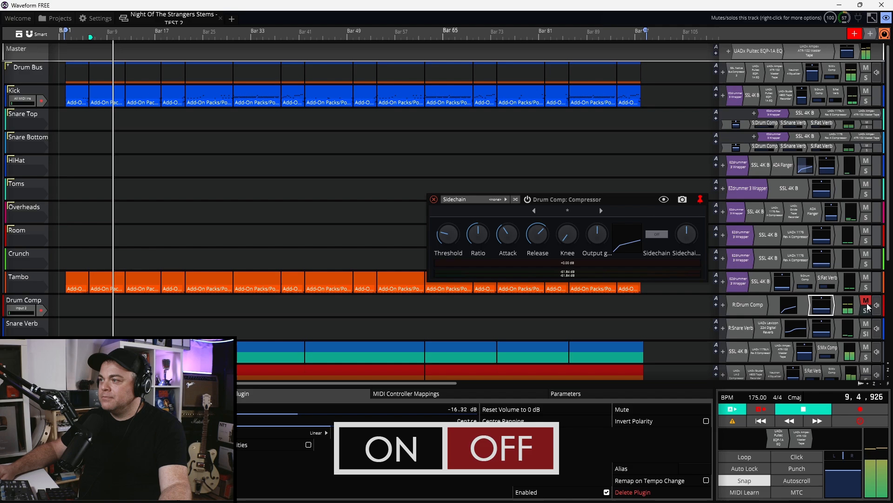
click(866, 303)
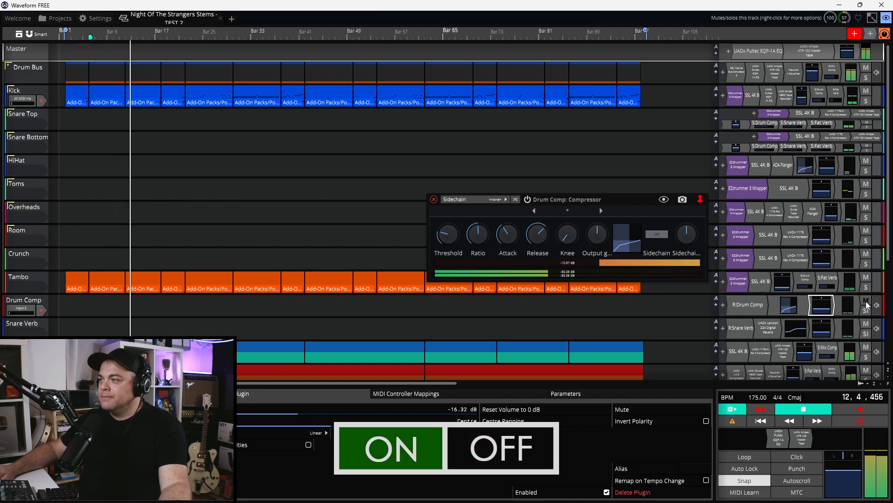
click(866, 301)
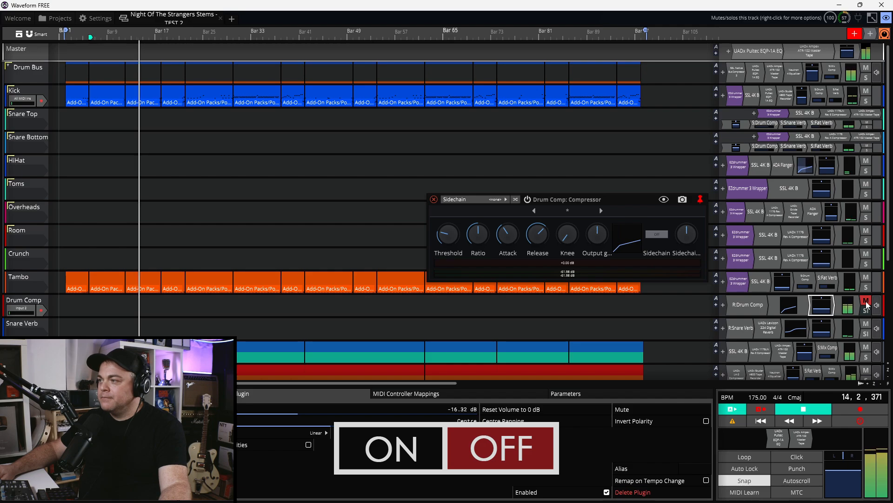
click(866, 300)
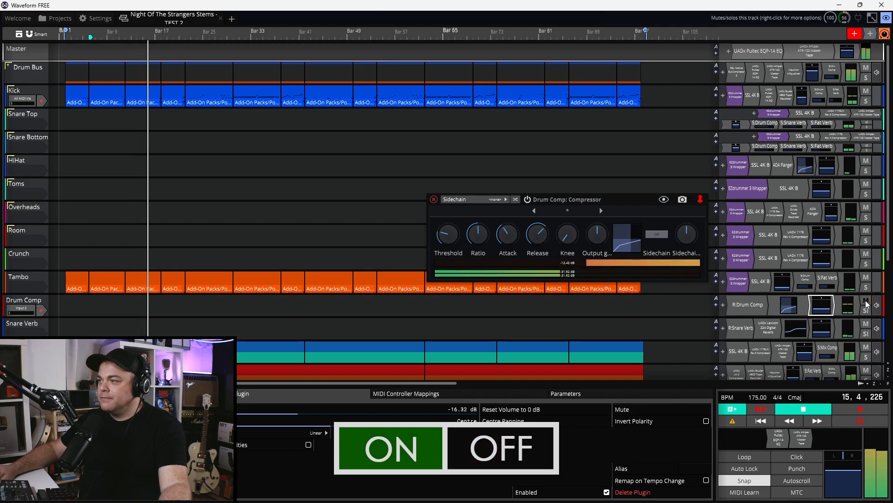
click(865, 300)
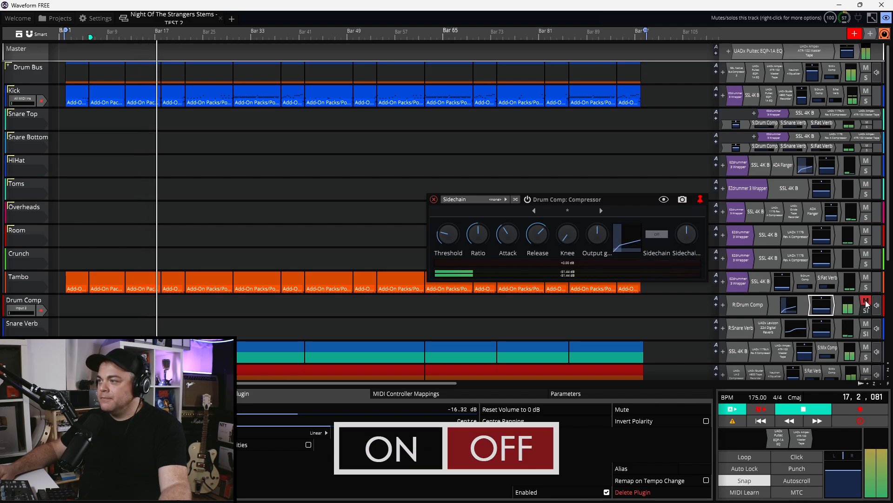
key(space)
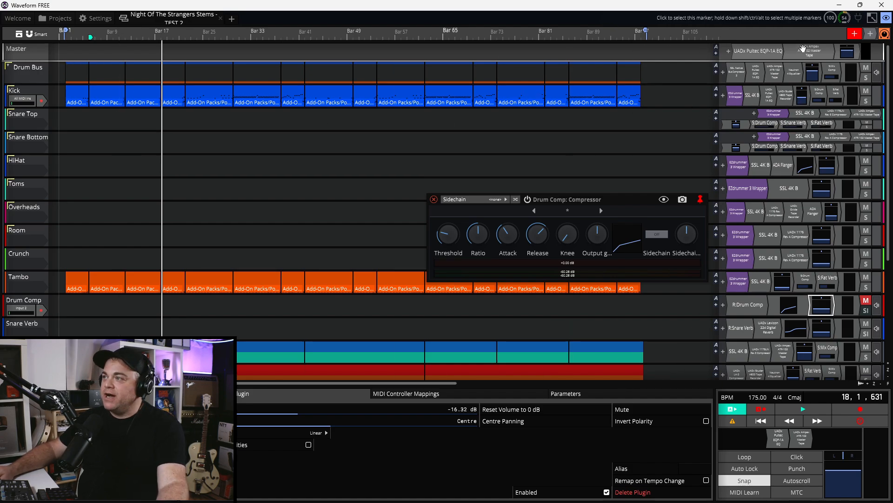
Step: Open the Kick track's Drum Comp send settings and move their window toward the middle of the arrangement
double_click(819, 94)
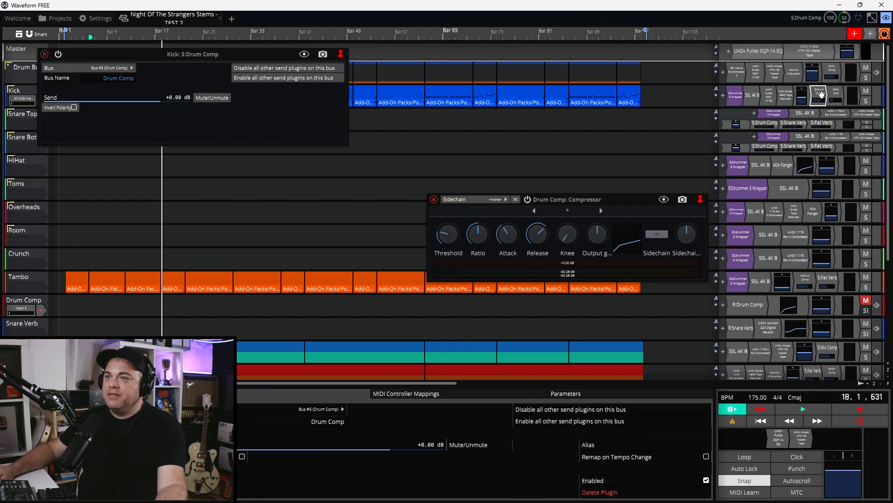
drag(225, 52, 419, 142)
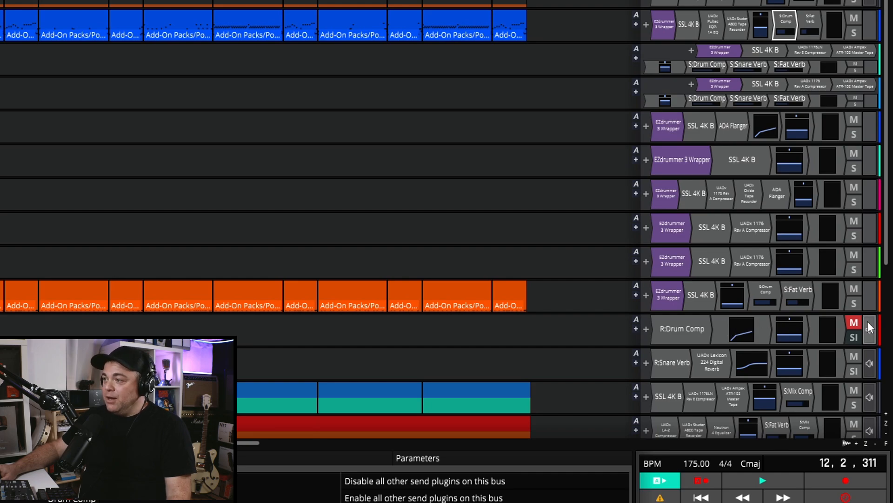
Step: Insert Waveform's 8-Band Equaliser effect on the Drum Comp track, between the compressor and the volume fader
right_click(774, 329)
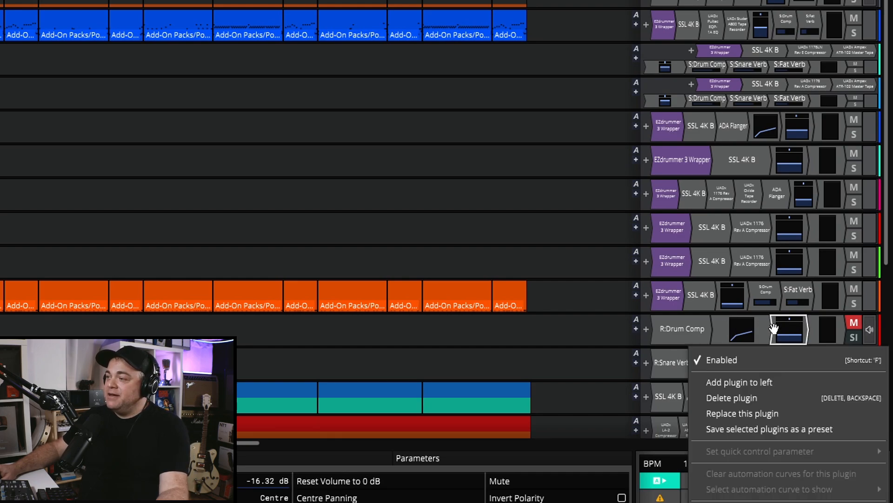
click(769, 381)
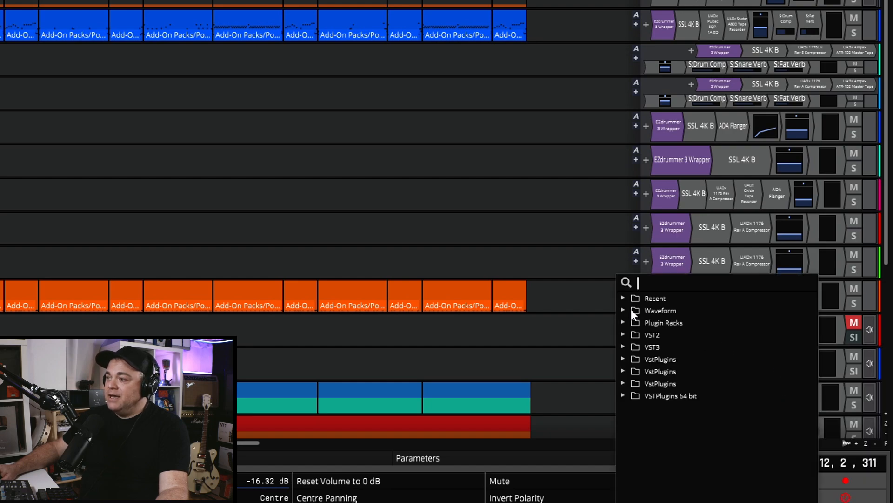
click(624, 311)
click(636, 322)
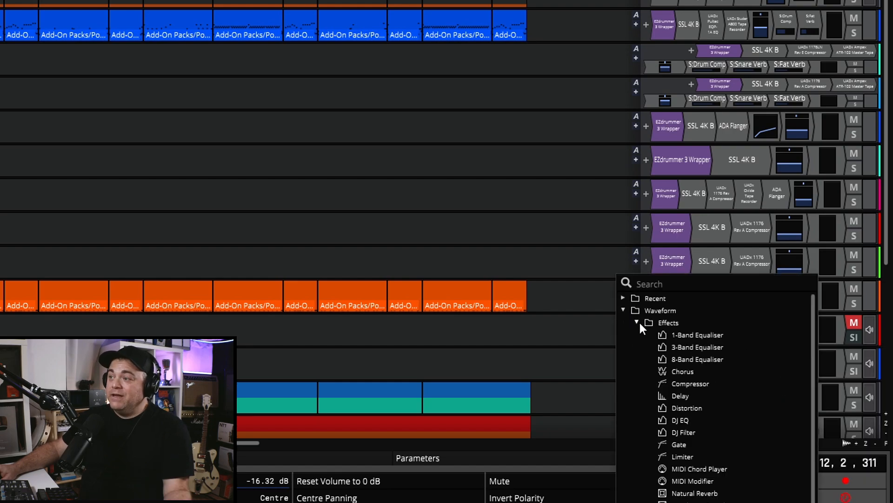
click(693, 359)
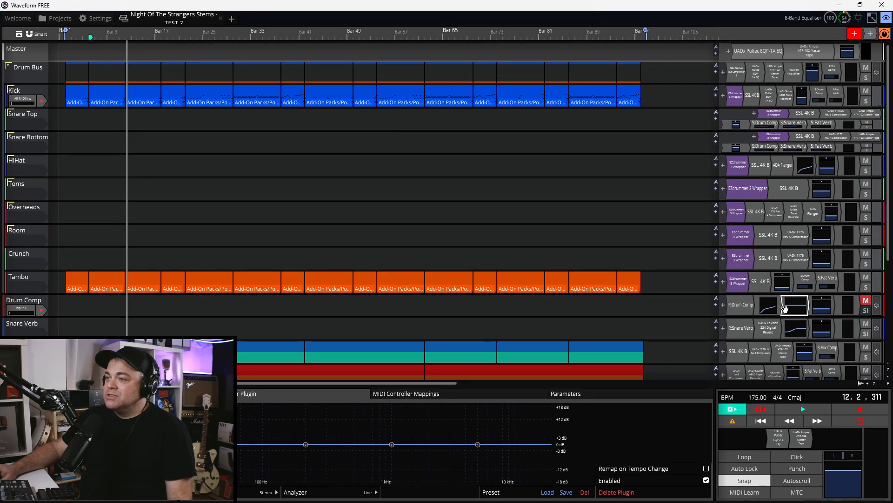
Step: Open the Drum Comp equaliser and set the band 1 low shelf to 135.3 Hz and -10.0 dB
double_click(785, 308)
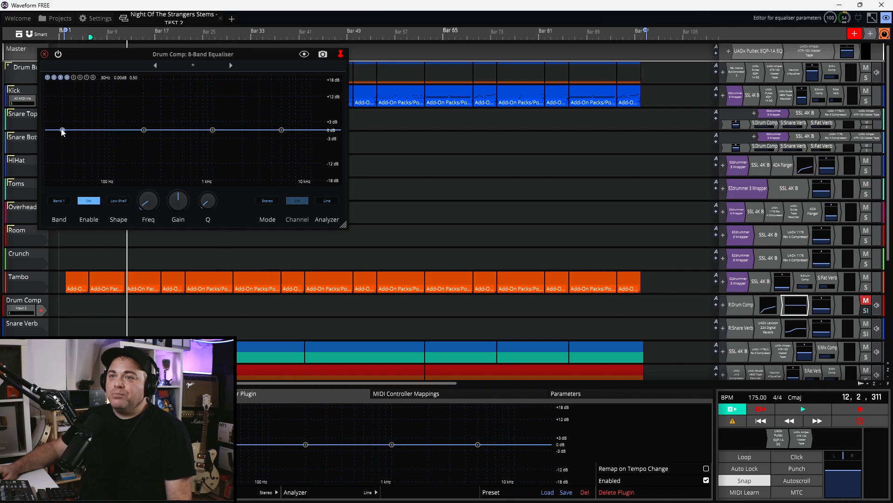
drag(74, 135, 126, 156)
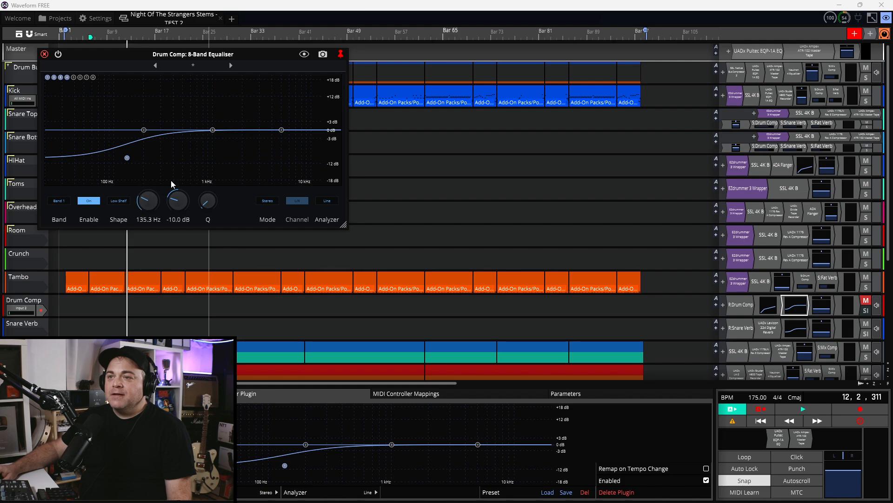
Step: Set the Drum Comp equaliser's low shelf to about -6 dB and play the mix, toggling the Drum Comp mute and leaving it unmuted
drag(171, 197, 172, 190)
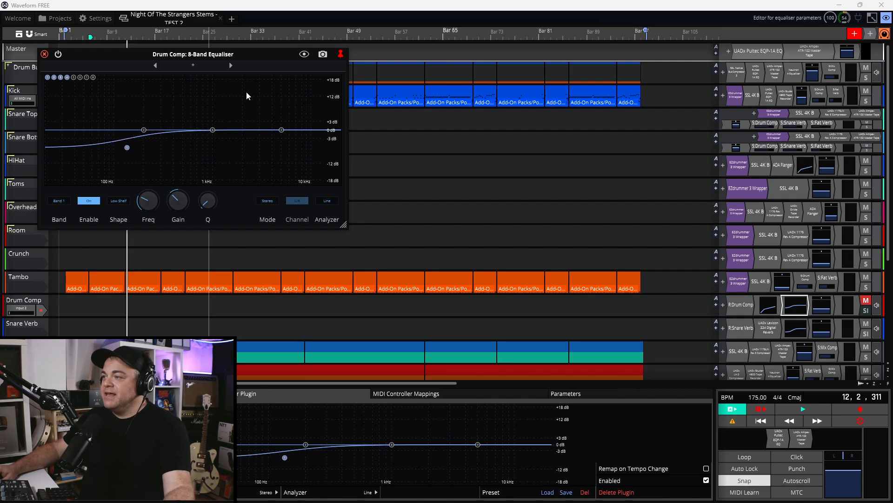
key(space)
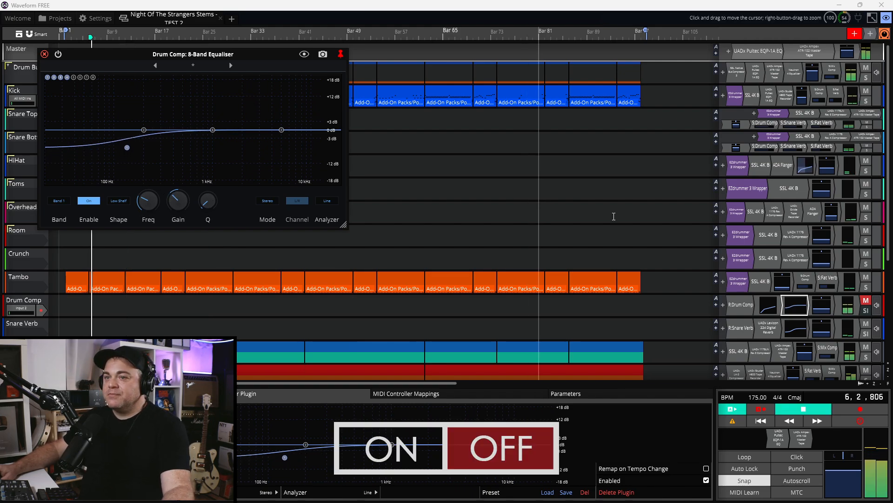
click(865, 300)
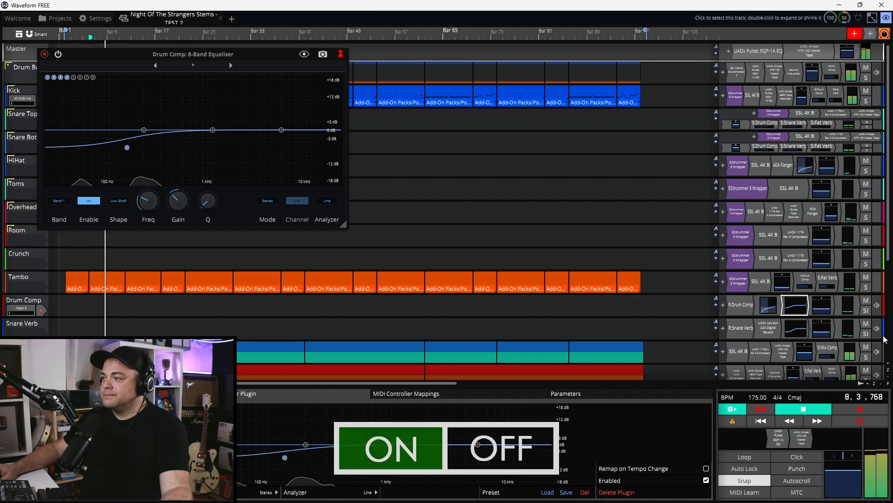
click(865, 301)
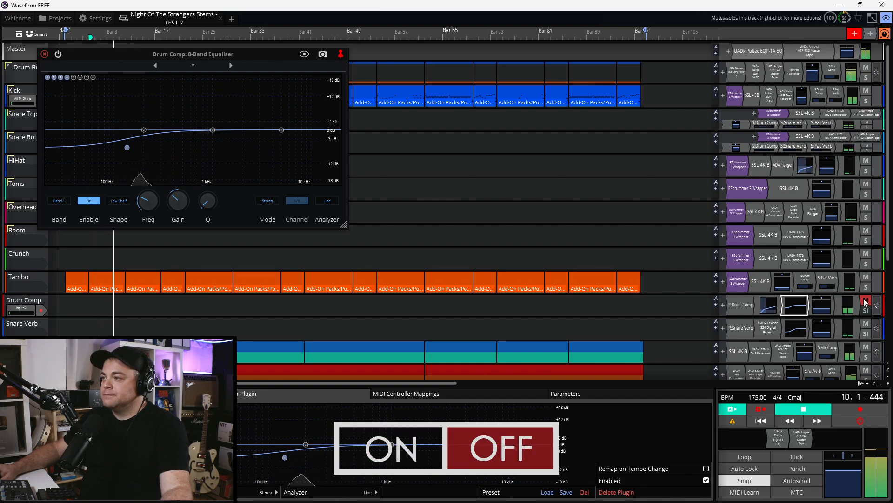
click(865, 301)
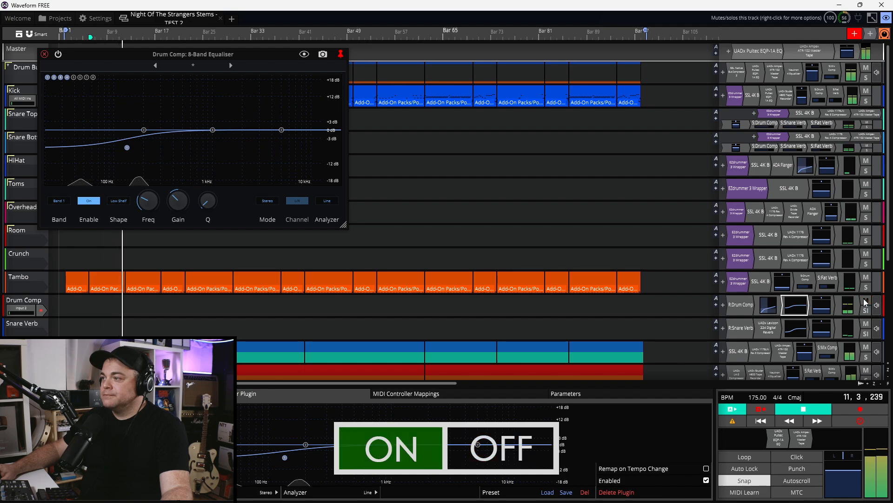
click(865, 301)
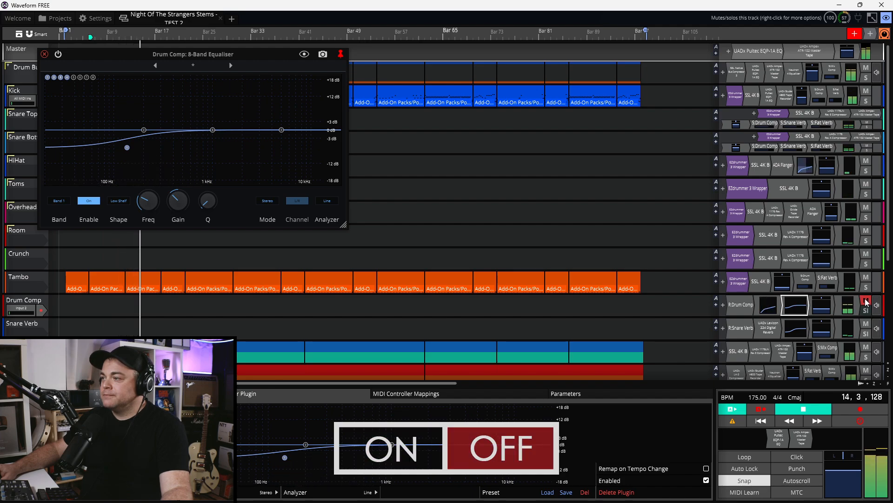
click(866, 302)
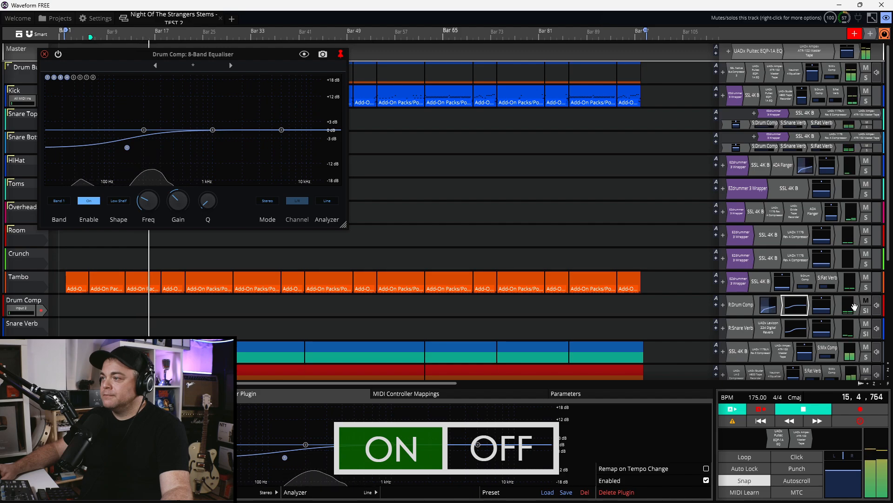
click(821, 306)
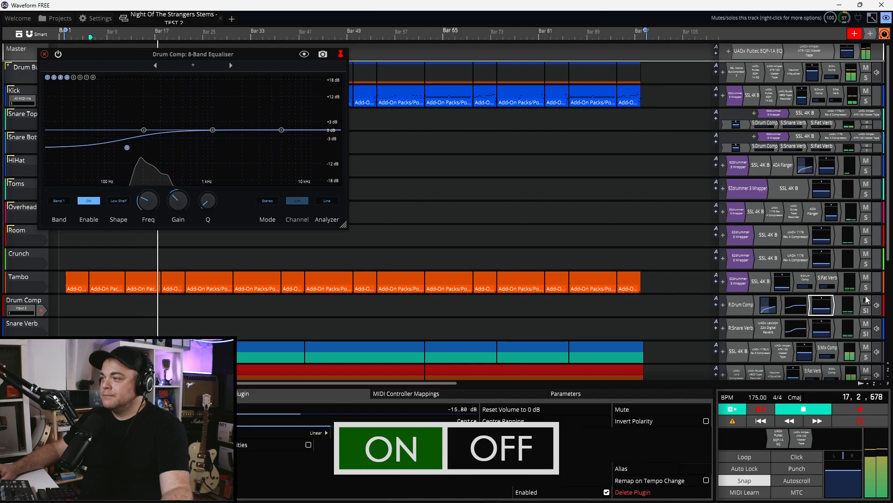
click(866, 300)
click(866, 301)
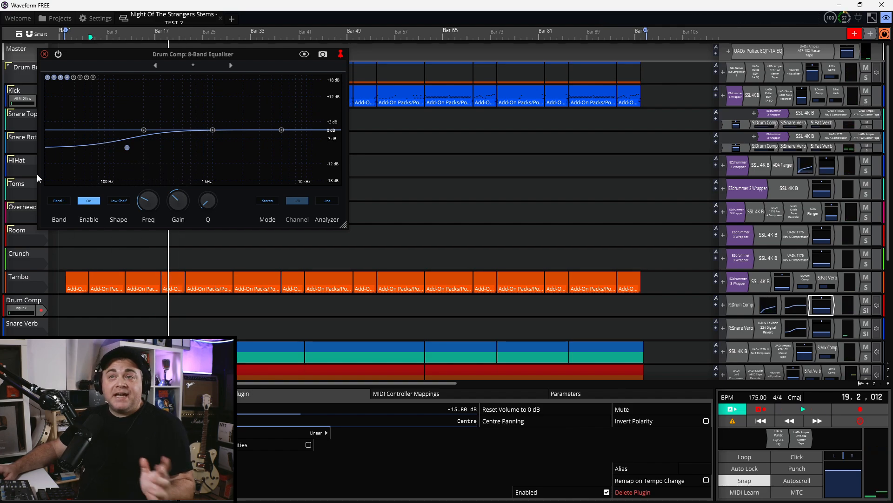
Step: Close the Drum Comp equaliser, collapse the Drum Bus submix and select the Guitar Sub track
click(45, 54)
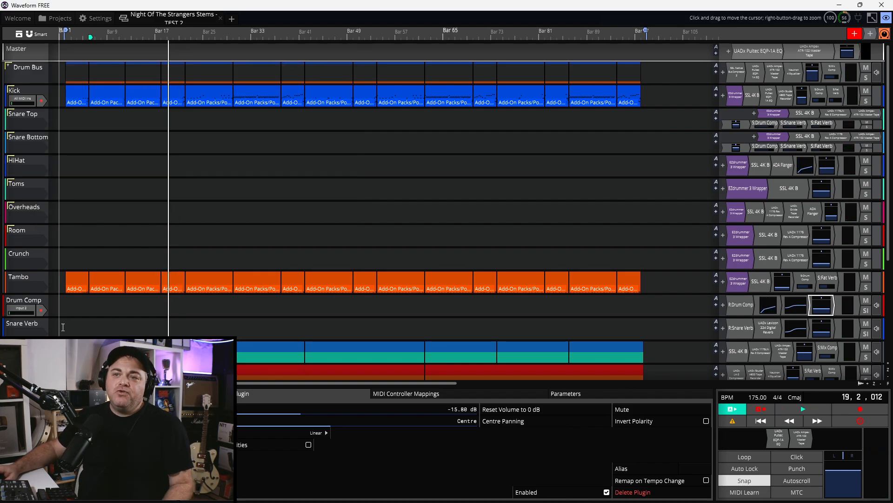
click(9, 68)
click(28, 161)
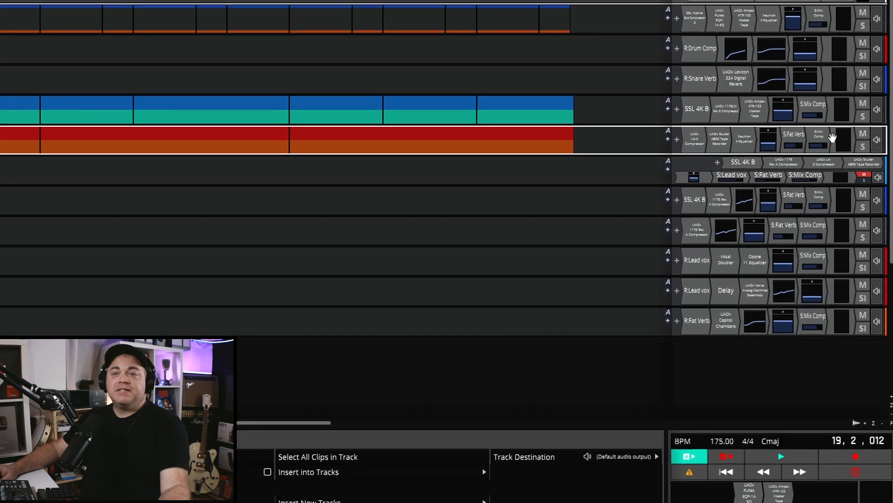
Step: Insert Waveform's Aux Send utility on the Guitar Sub track, just before its Fat Verb send
right_click(796, 138)
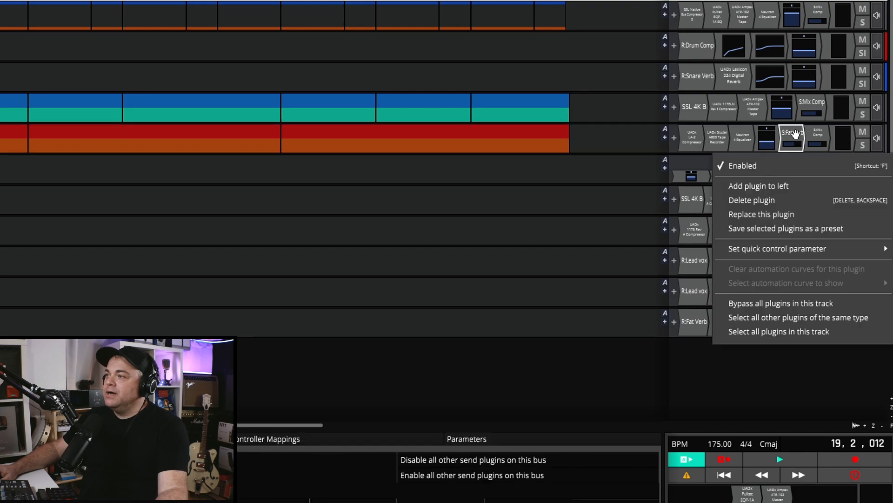
click(762, 191)
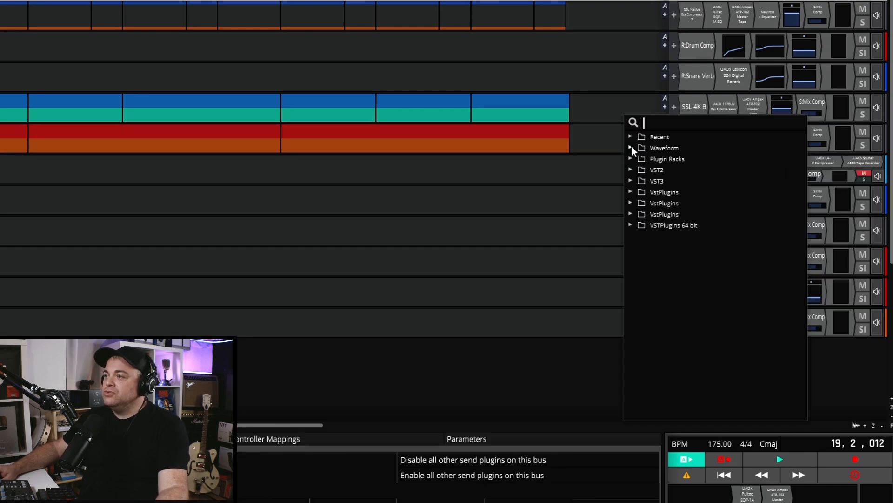
click(631, 148)
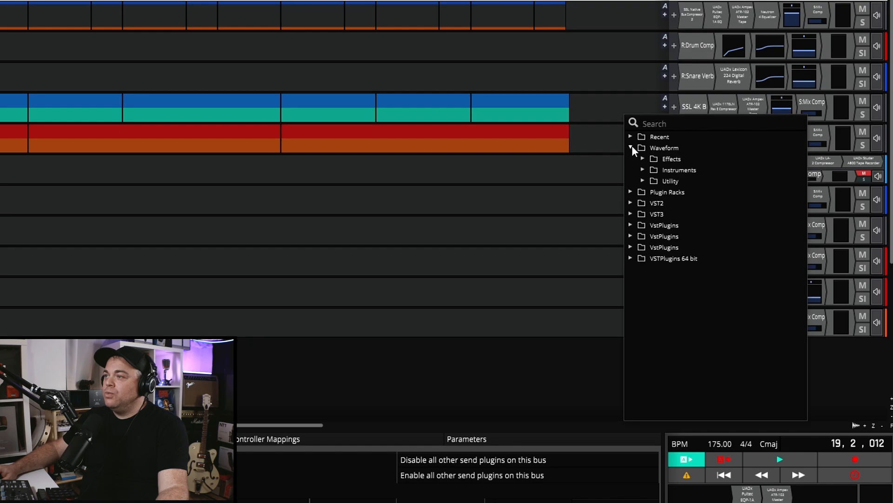
click(641, 181)
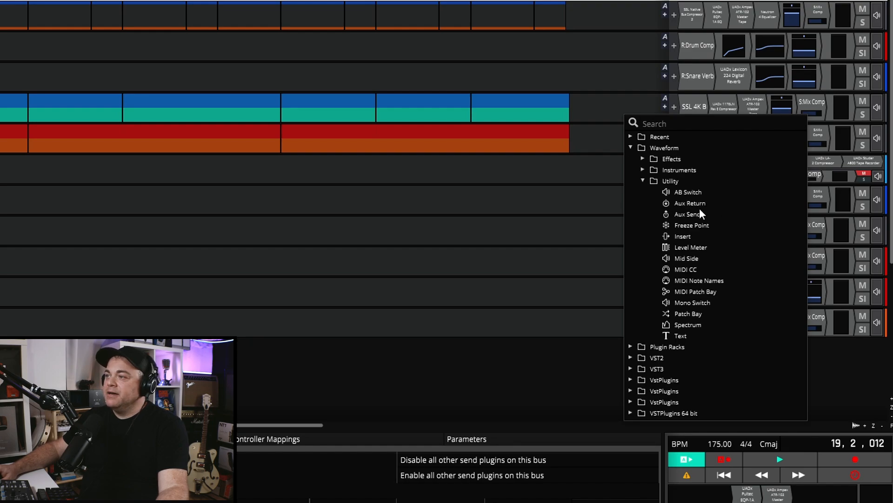
click(687, 214)
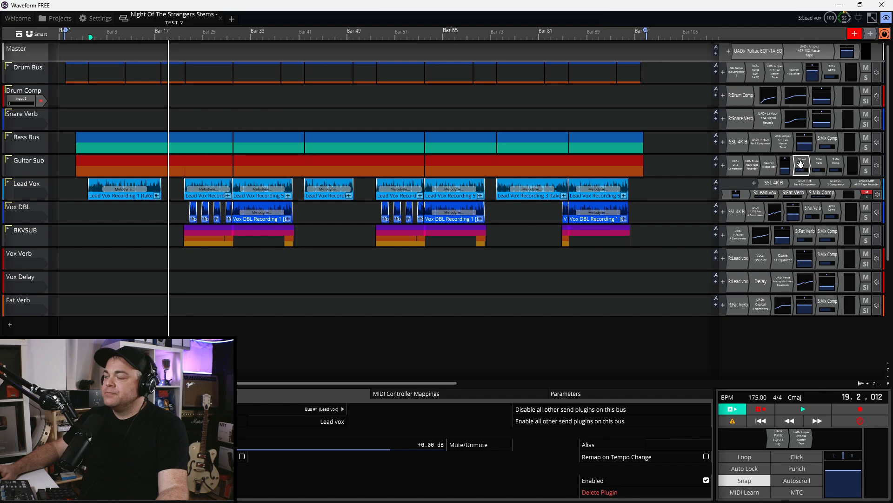
Step: Route the new Guitar Sub send to Bus #3, name that bus Guitar Comp and close the send settings
double_click(801, 164)
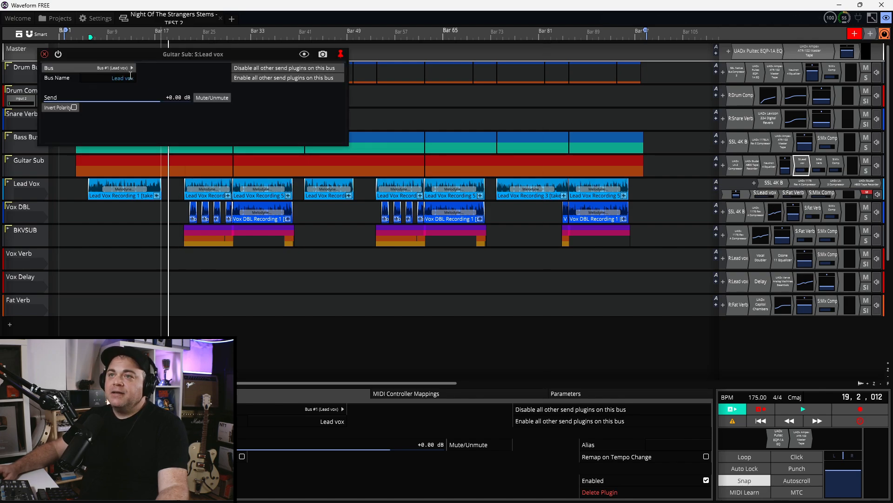
click(133, 69)
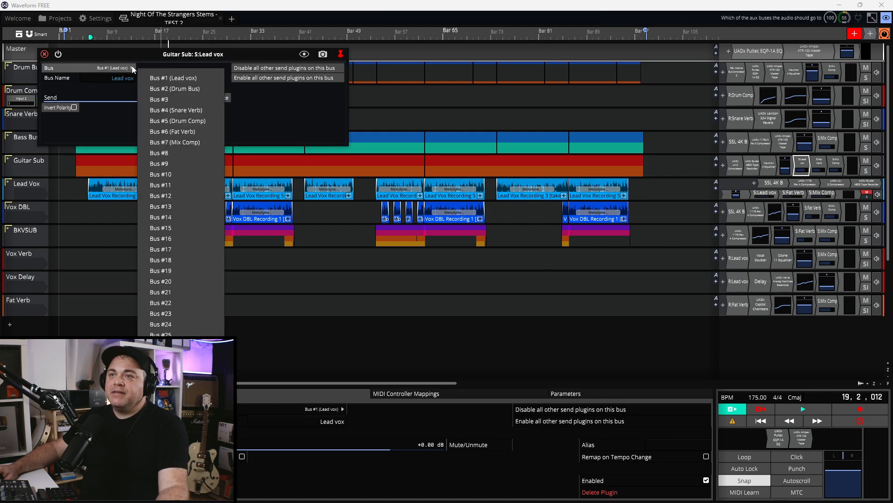
click(163, 102)
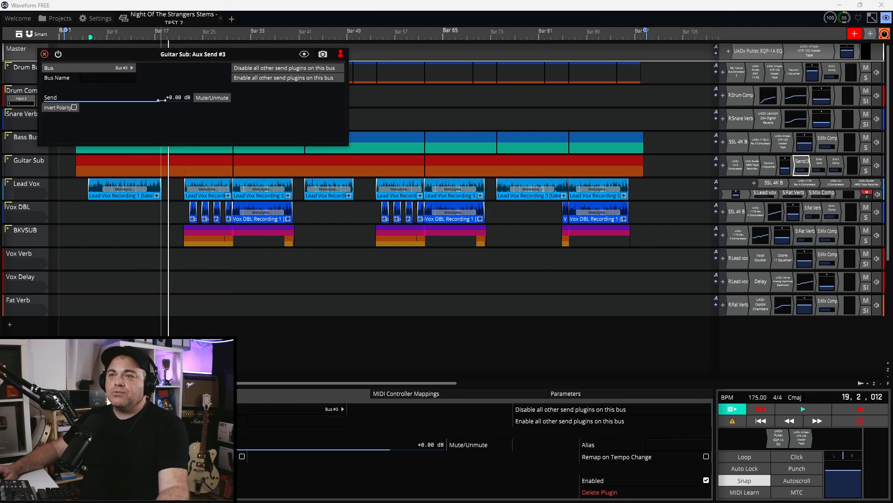
click(109, 78)
text(Guitar Co)
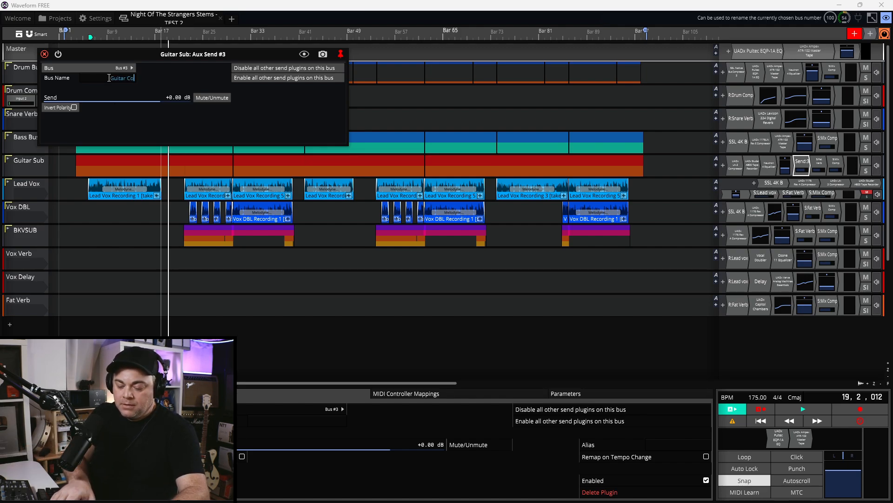
text(mp)
key(Return)
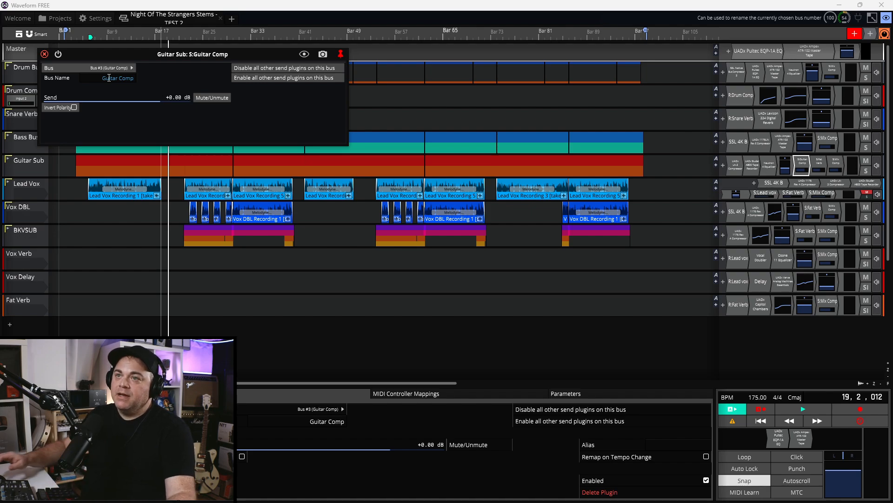
click(44, 55)
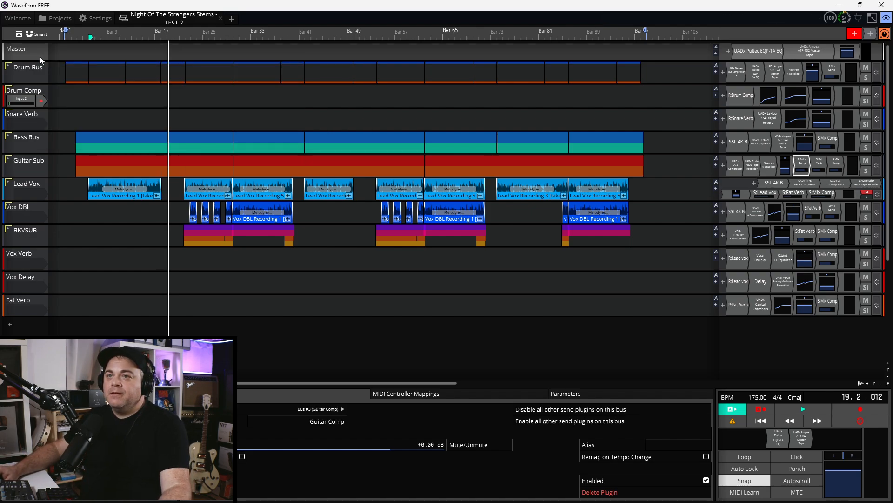
Step: Expand the Guitar Sub submix to view the individual guitar tracks inside it, and collapse it again
click(8, 161)
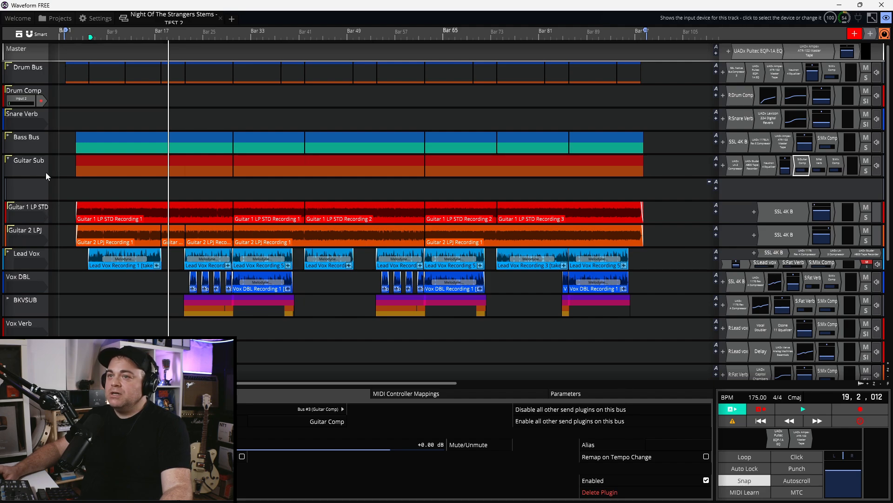
click(9, 161)
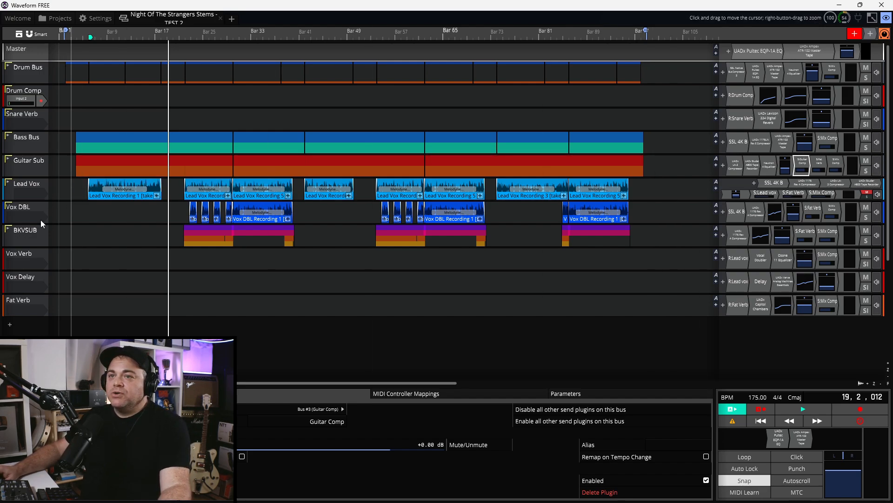
Step: Add a new track at the end of the track list and rename it Guitar Comp
click(9, 325)
click(9, 324)
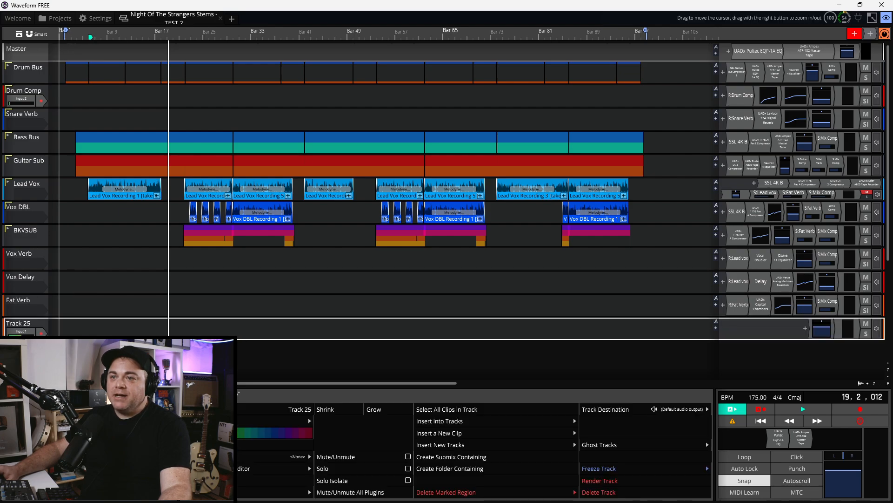
right_click(18, 324)
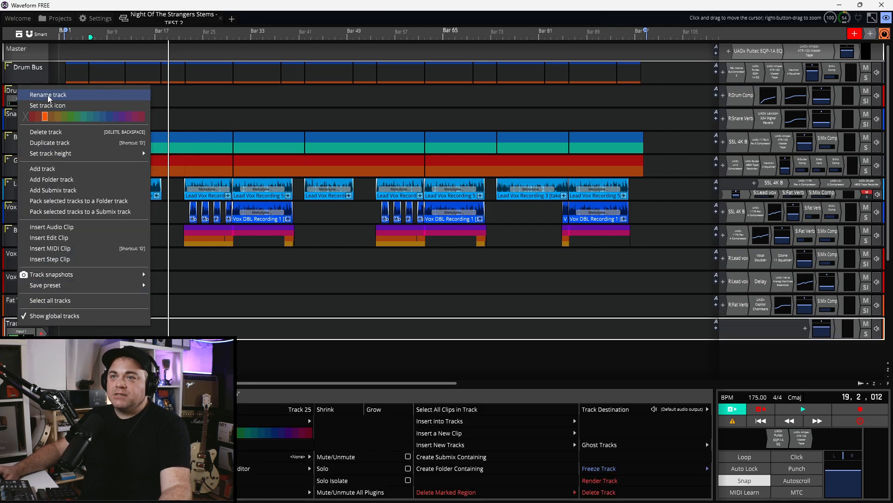
click(70, 93)
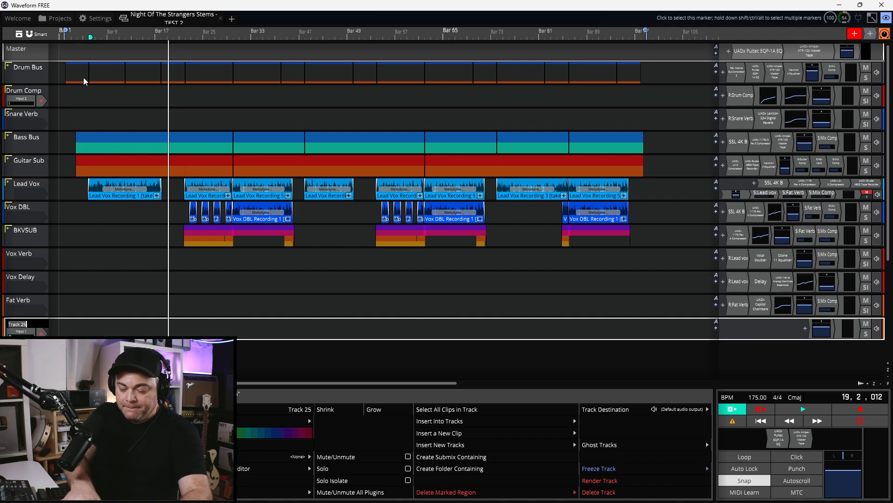
text(Guitar Comp)
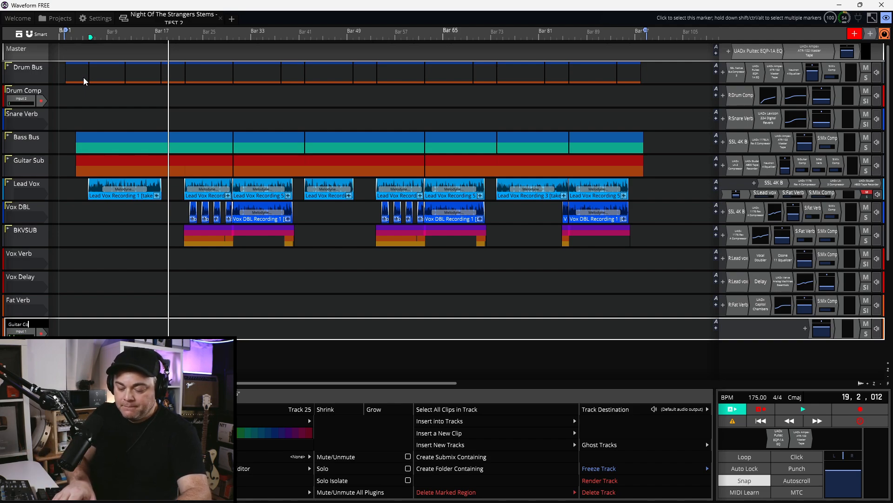
key(Return)
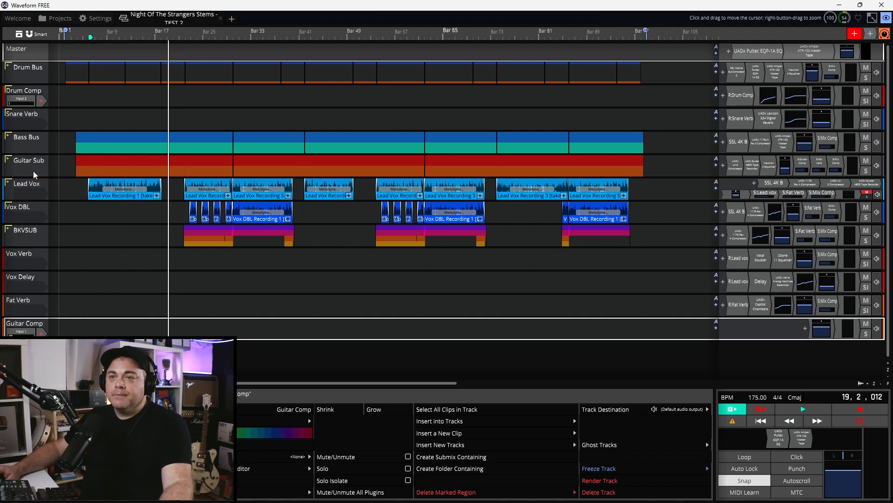
Step: Set the Guitar Comp track's audio input to Input 2 and move the track directly below Guitar Sub
click(19, 331)
click(18, 331)
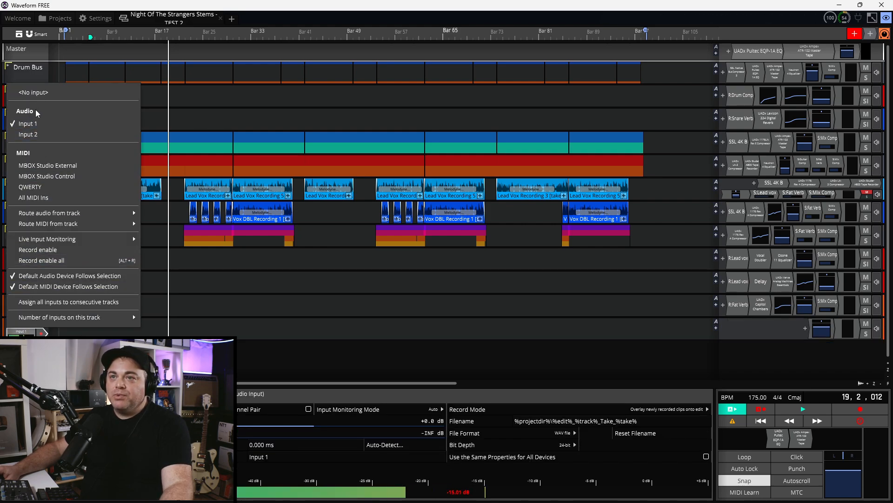
click(42, 135)
click(25, 325)
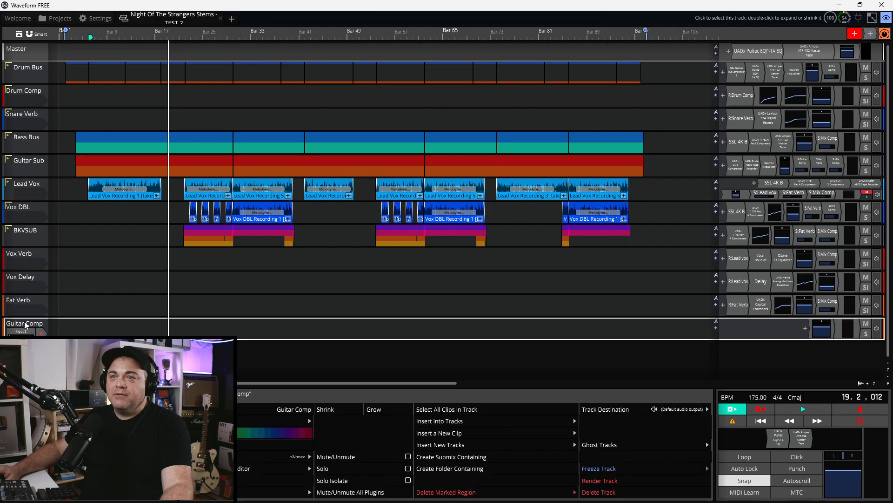
drag(26, 317, 31, 174)
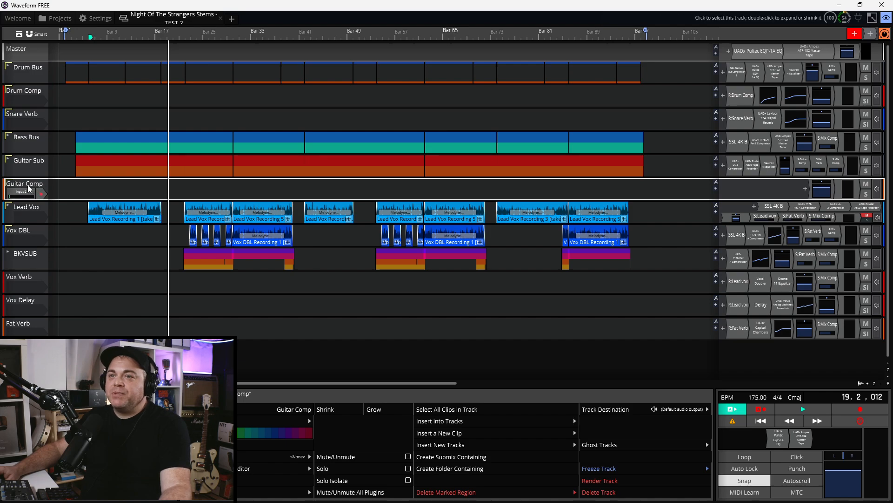
Step: Insert Waveform's Aux Return utility on the Guitar Comp track, before its volume fader
click(807, 186)
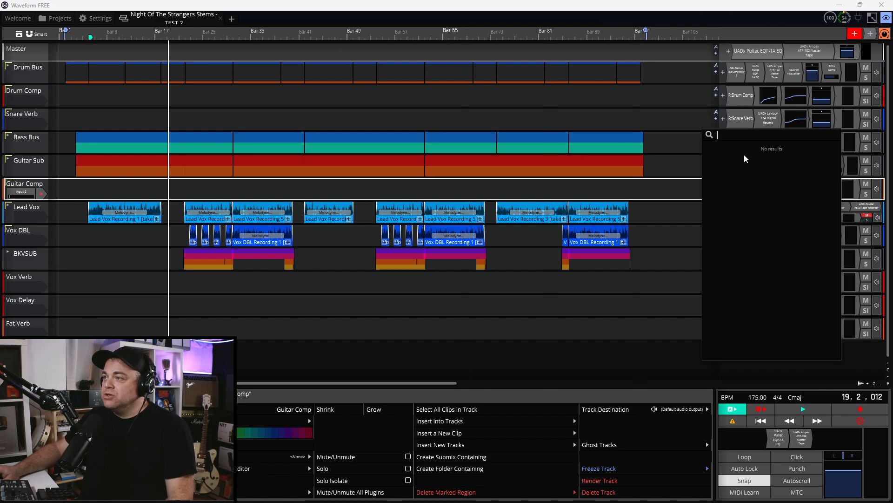
click(707, 154)
click(717, 179)
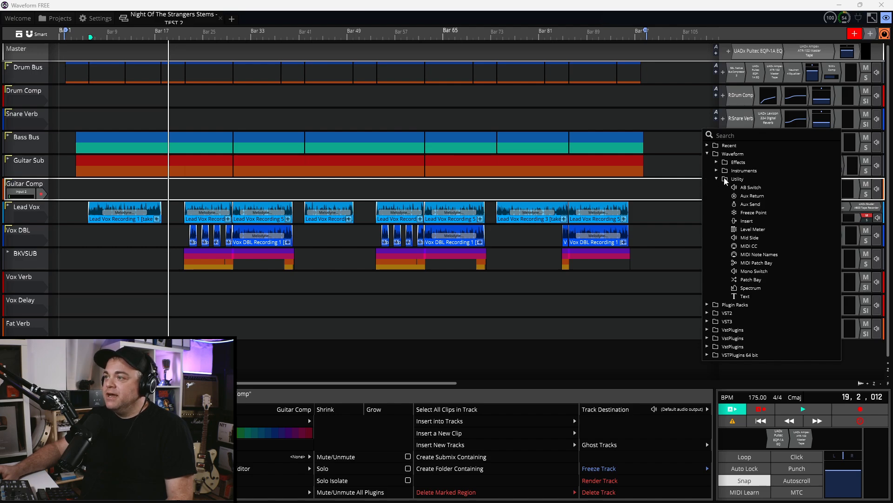
click(741, 197)
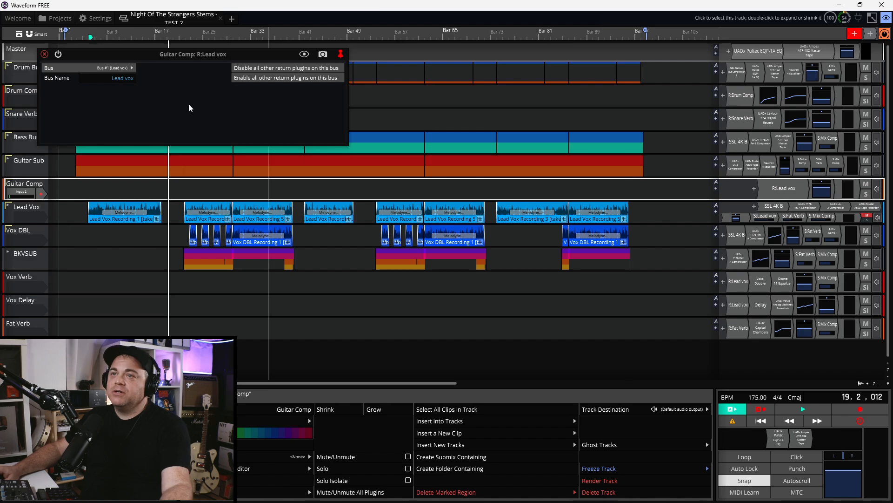
Step: Assign the aux return on the Guitar Comp track to Bus #3 (Guitar Comp) and close its window
click(102, 68)
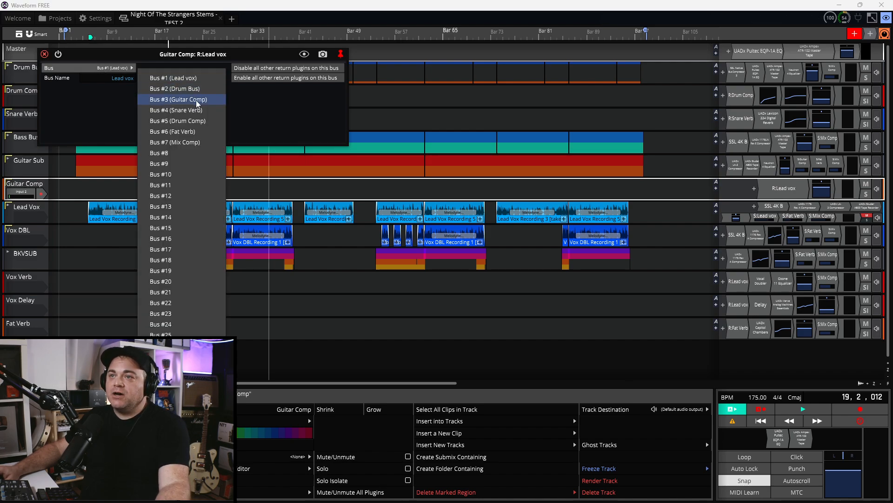
click(192, 100)
click(45, 54)
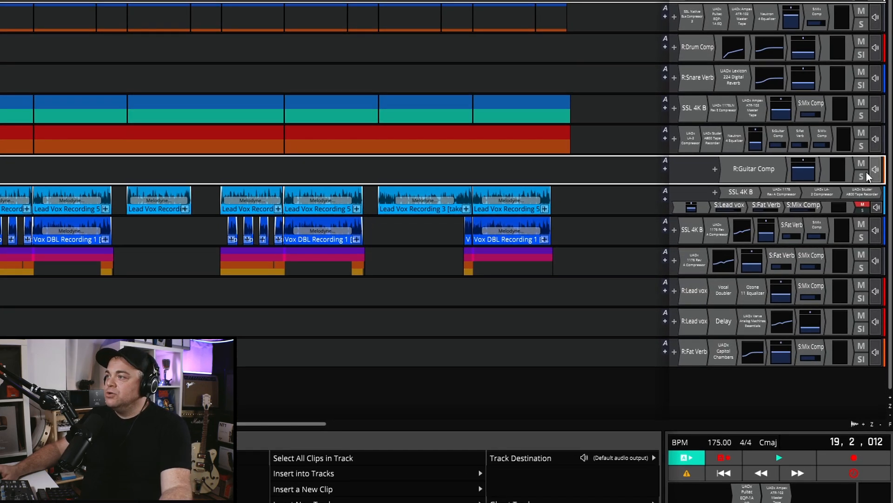
Step: Solo isolate the Guitar Comp track and solo the Guitar Sub track
right_click(862, 179)
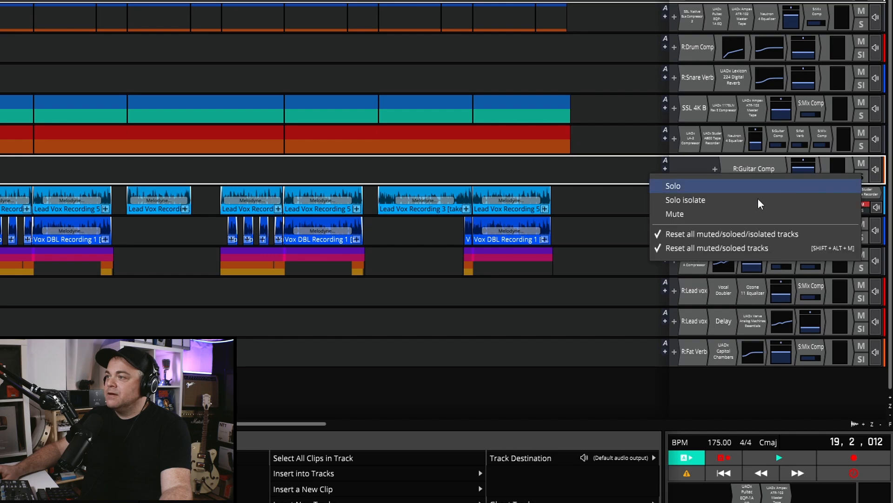
click(685, 204)
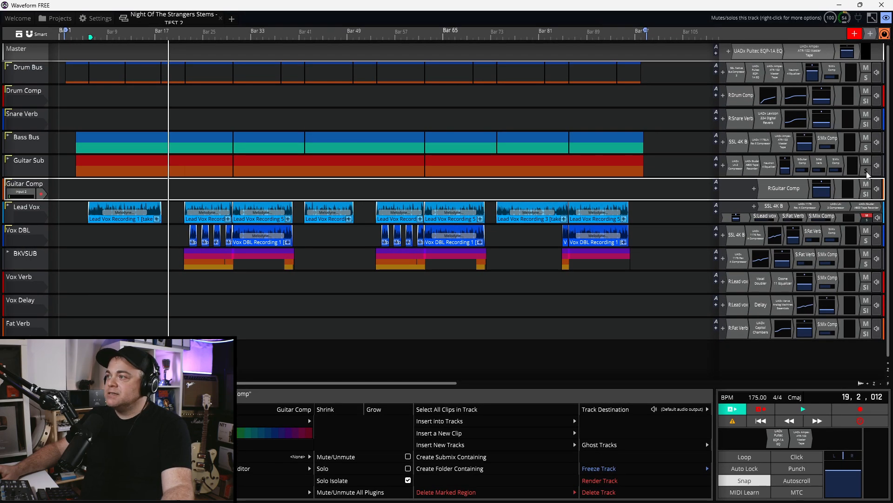
click(866, 171)
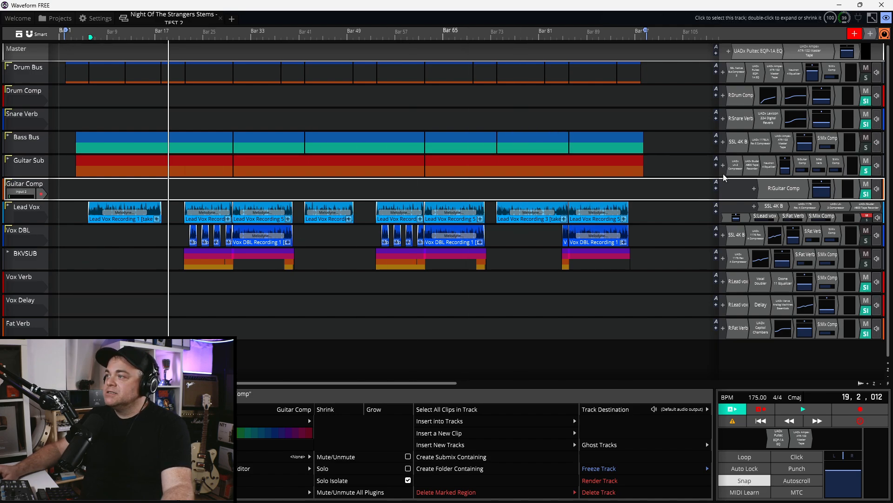
Step: Play the soloed guitars, toggling Guitar Comp's mute to check the return signal, and stop playback
key(space)
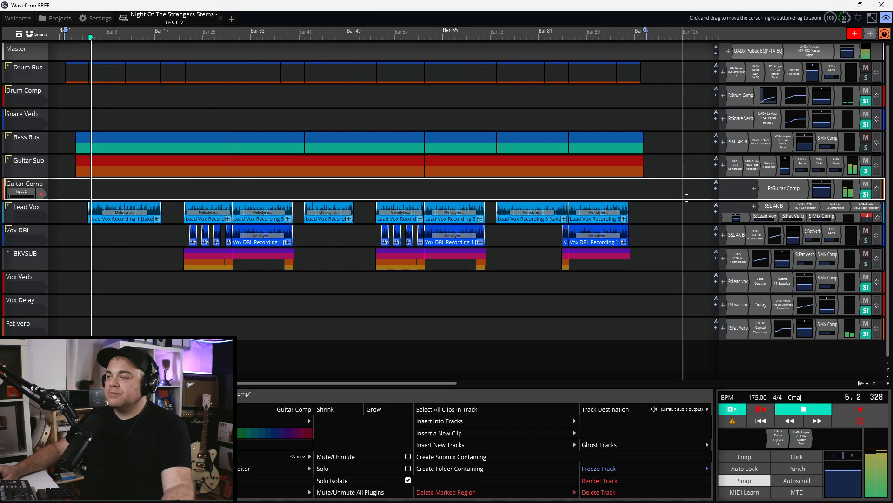
click(867, 186)
click(866, 185)
key(space)
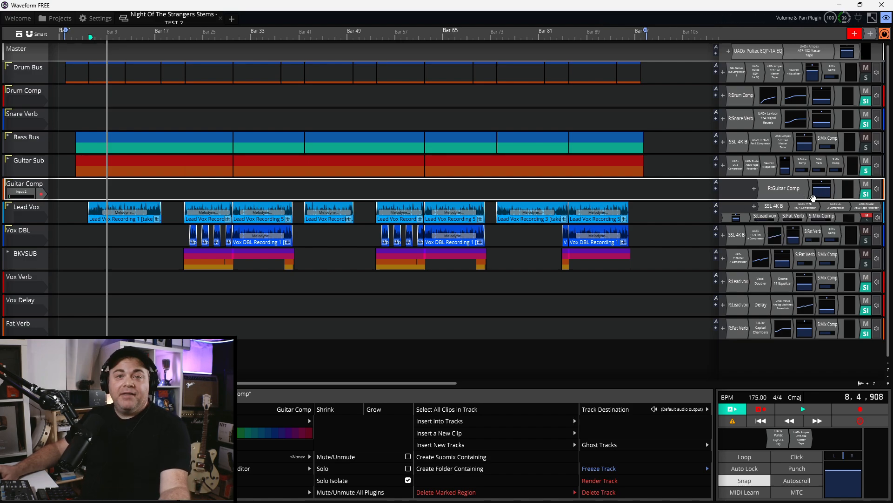
Step: Insert the CLA-76 Stereo compressor before Guitar Comp's volume fader, with its attack at about 3.3 and input at -21
right_click(812, 197)
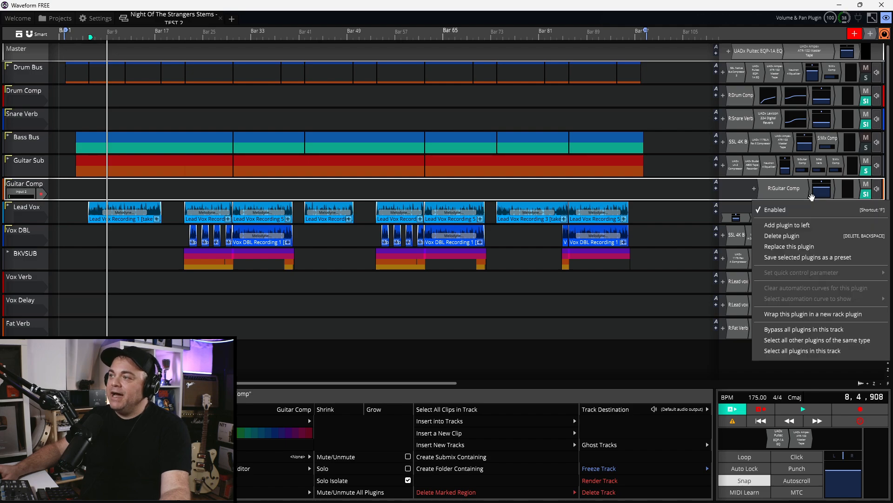
click(796, 225)
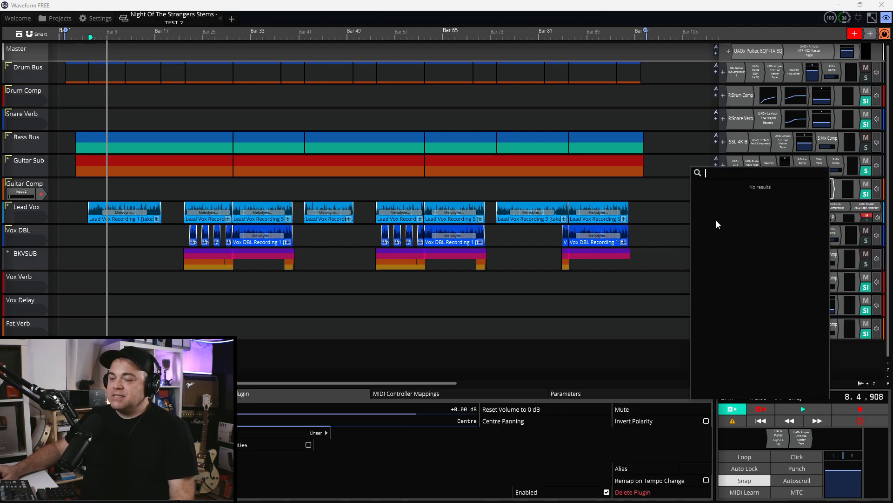
text(c)
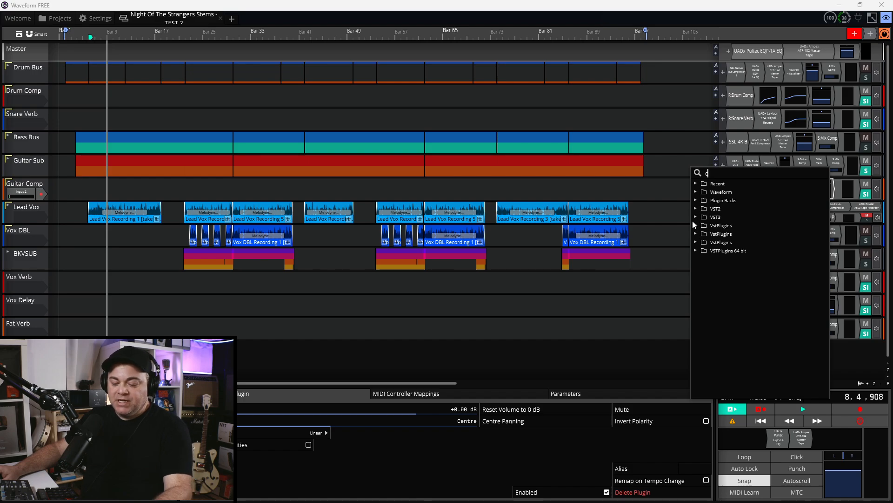
text(la)
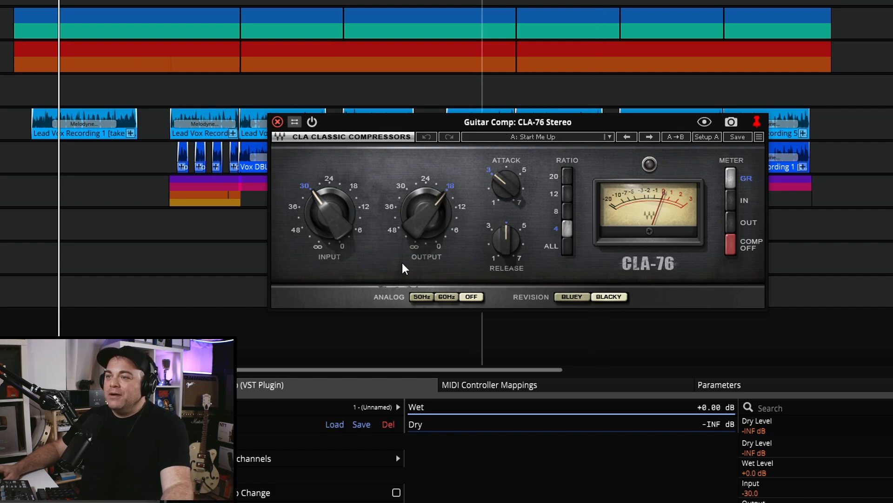
click(269, 217)
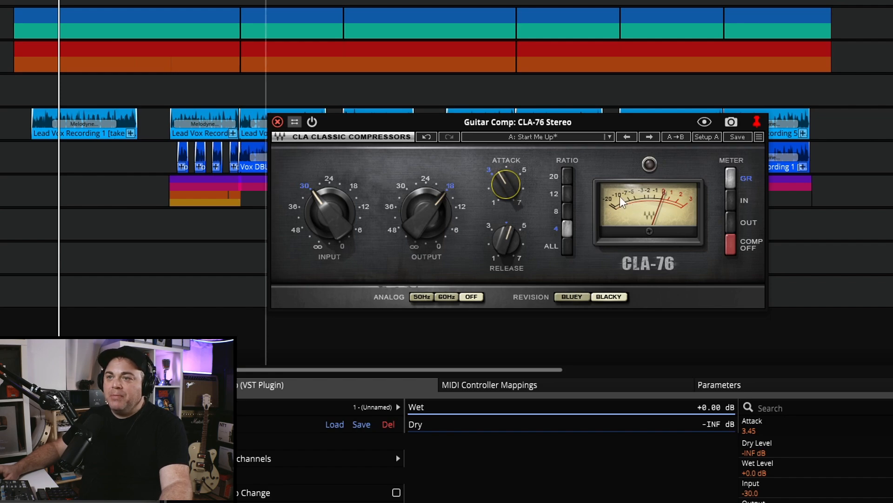
drag(345, 231, 345, 202)
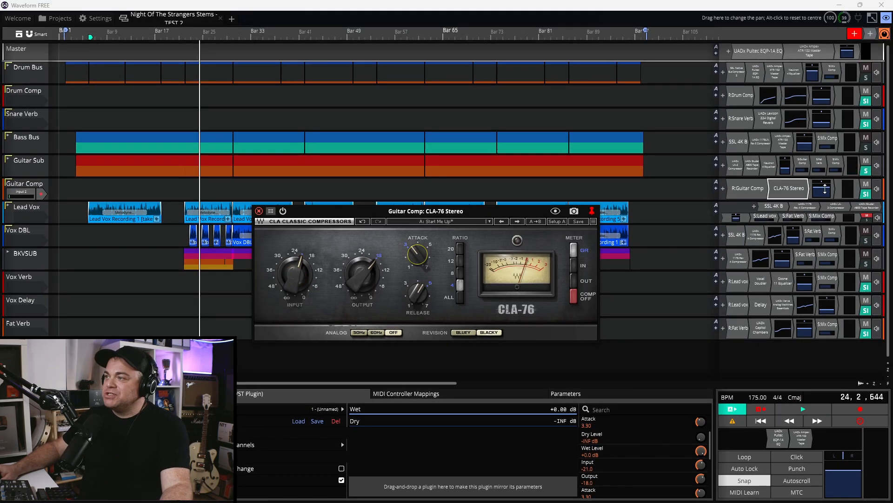
Step: Pull Guitar Comp's volume down to -INF dB, then raise it to about -15.8 dB during playback
drag(825, 183, 820, 196)
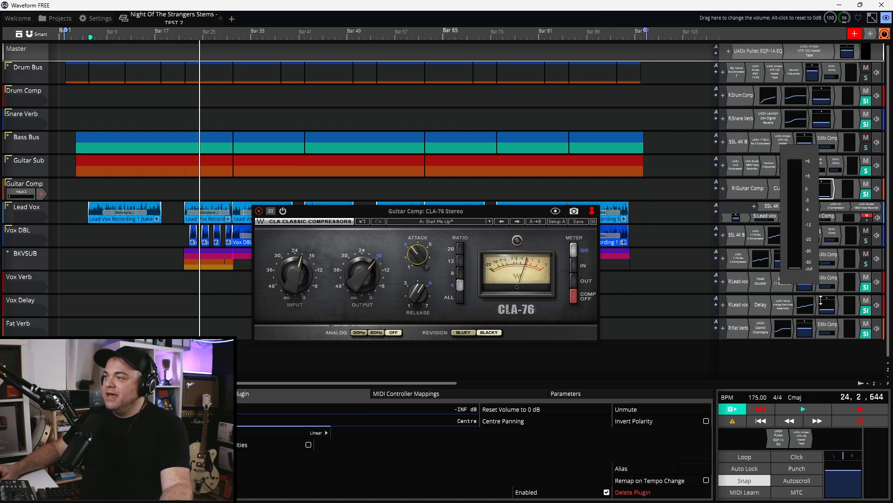
drag(821, 300, 821, 300)
key(space)
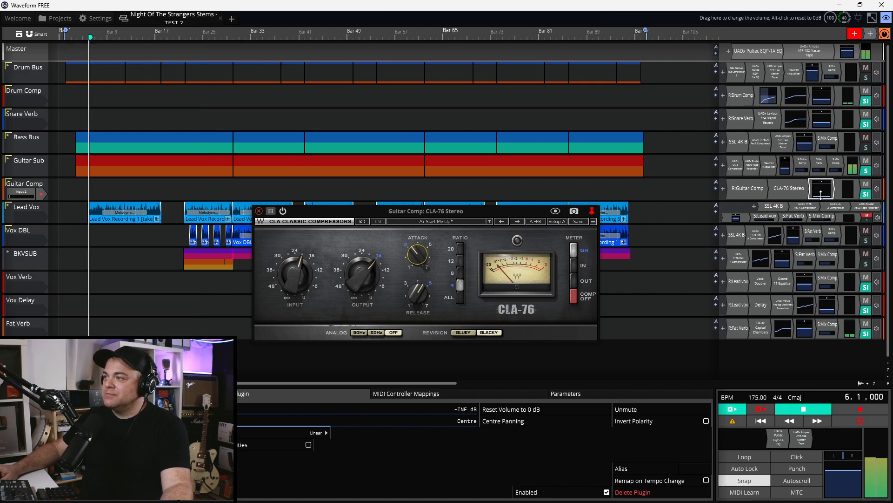
drag(821, 192, 820, 158)
Step: Compare the guitars with Guitar Comp muted and unmuted, and stop playback
click(865, 183)
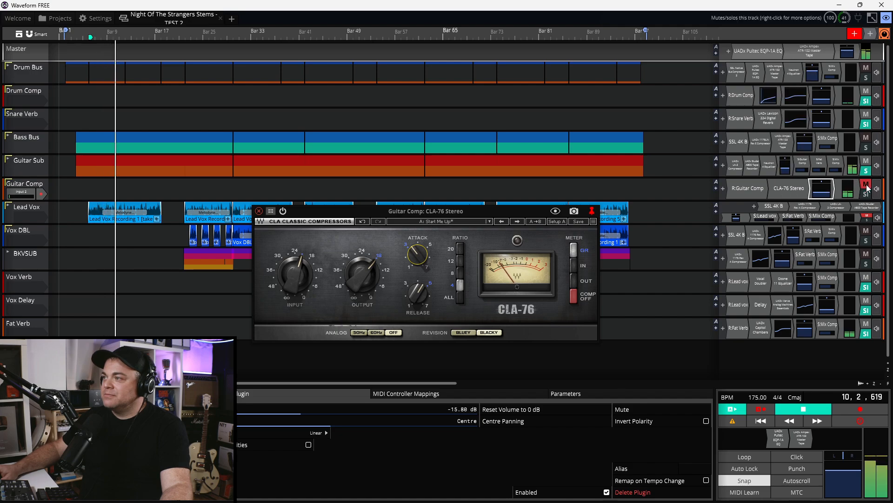
click(865, 184)
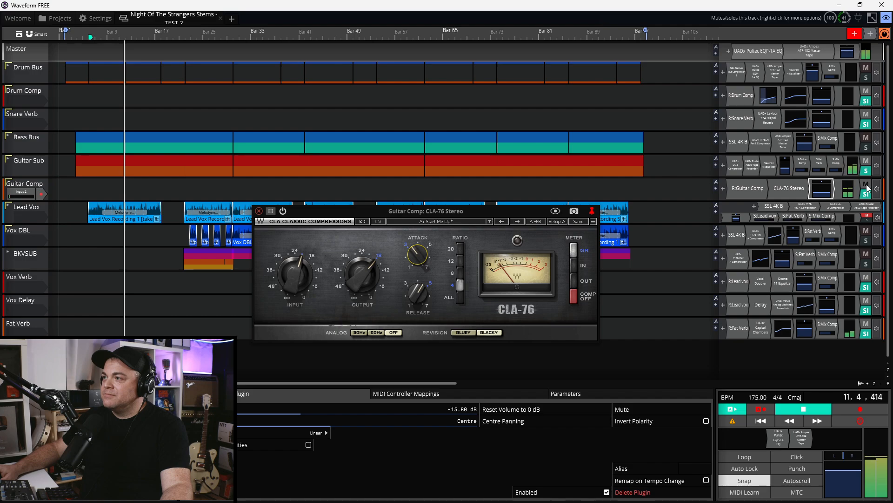
key(space)
Step: Trim Guitar Comp's volume to about -16.3 dB during playback, comparing the guitars with the track muted and unmuted
click(828, 191)
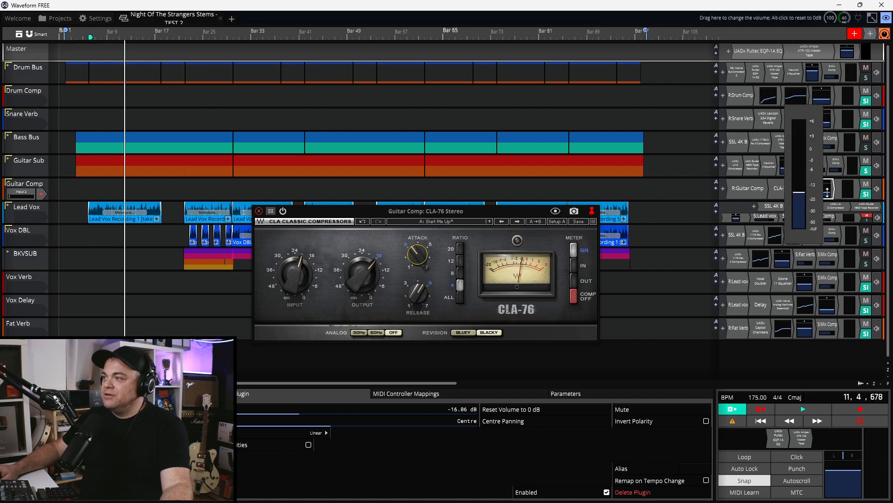
key(space)
click(866, 185)
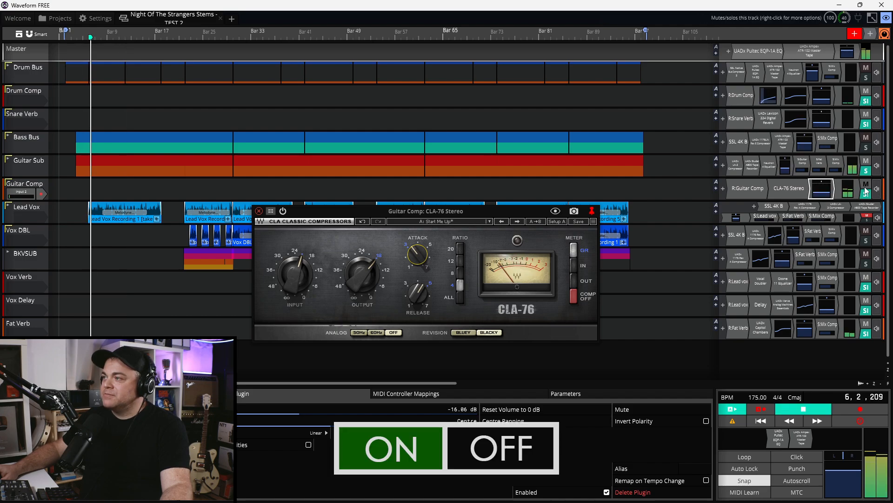
click(866, 184)
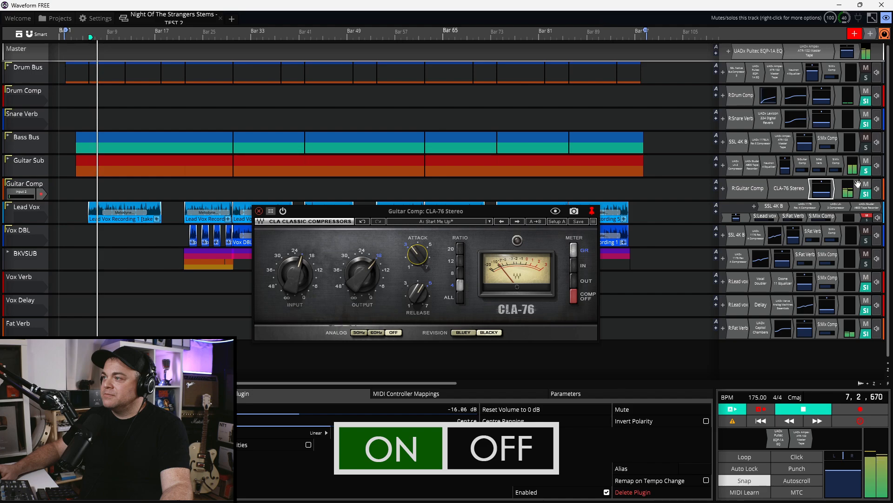
click(824, 192)
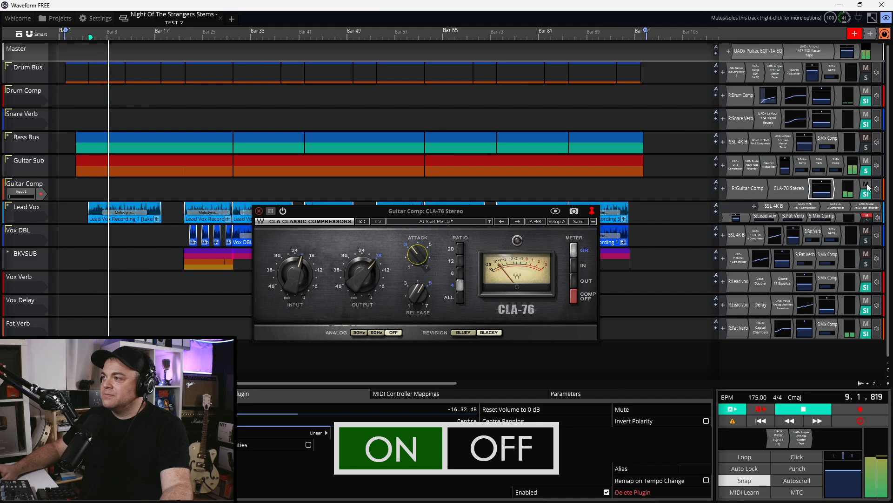
click(866, 184)
click(866, 185)
Step: Lower Guitar Comp's volume in small amounts to about -19.1 dB, toggling its mute after each change to match levels
scroll(832, 189, down, 2)
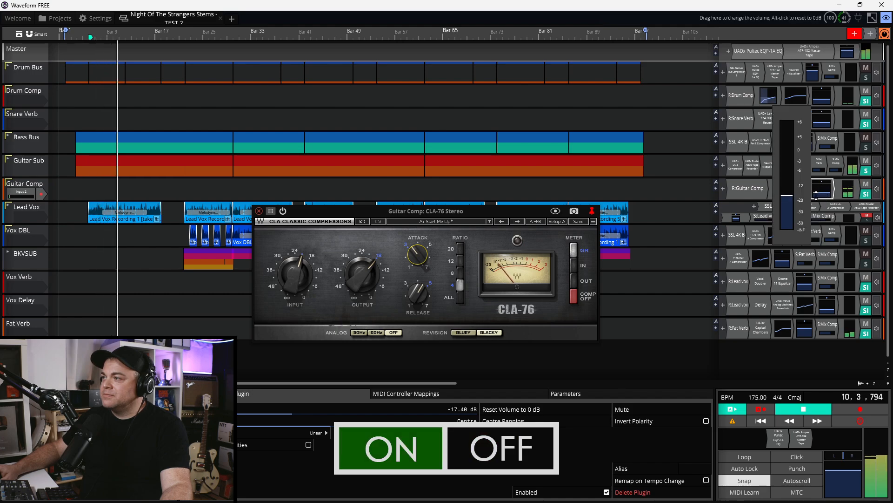
click(865, 186)
click(865, 186)
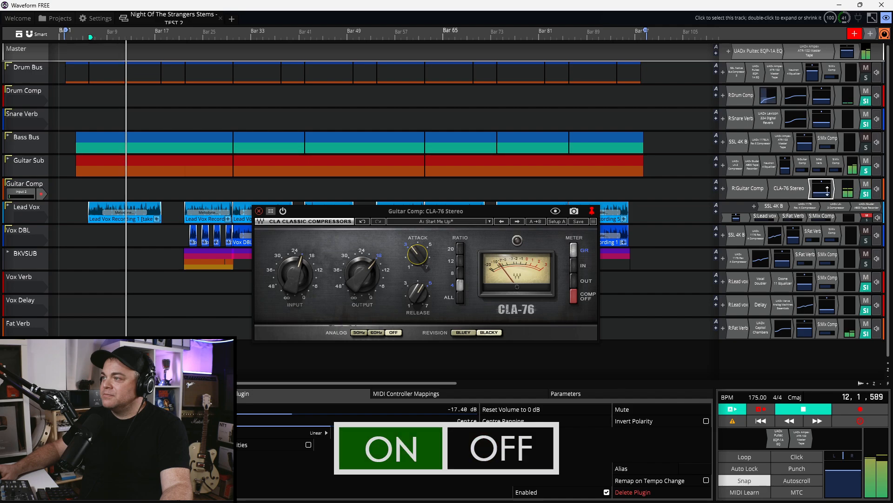
scroll(822, 196, down, 2)
click(867, 183)
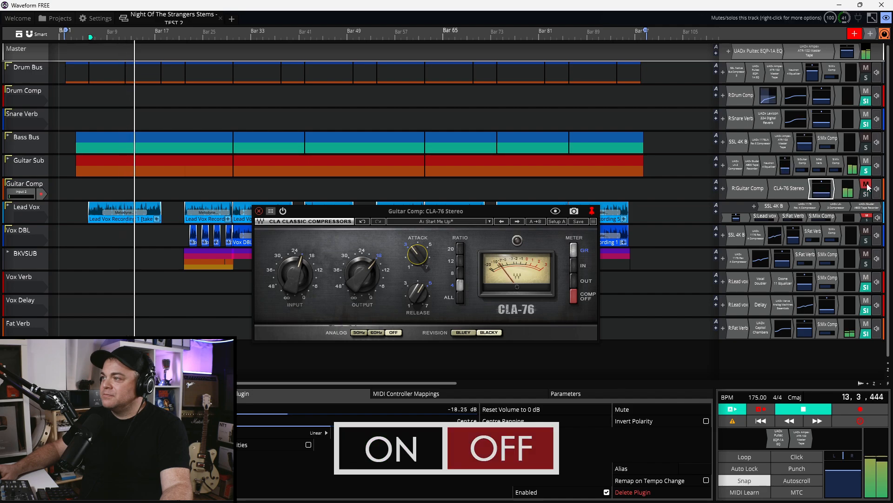
click(866, 183)
scroll(831, 189, down, 2)
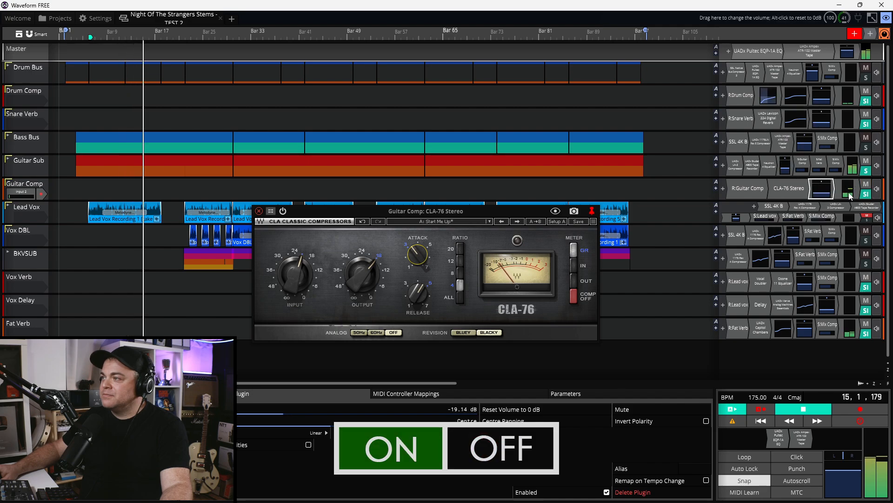
click(868, 187)
click(867, 185)
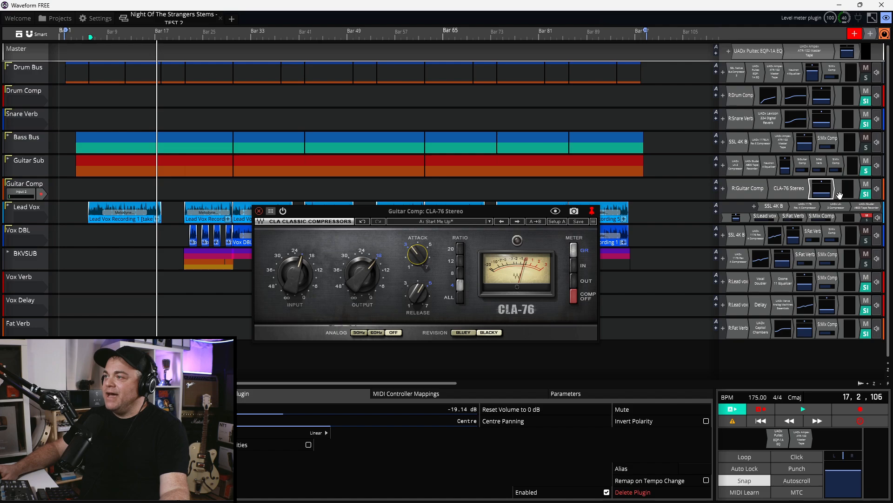
Step: Insert Waveform's 8-Band Equaliser between Guitar Comp's CLA-76 and volume fader, and cut its low shelf about 8 dB near 100 Hz
right_click(811, 199)
click(811, 223)
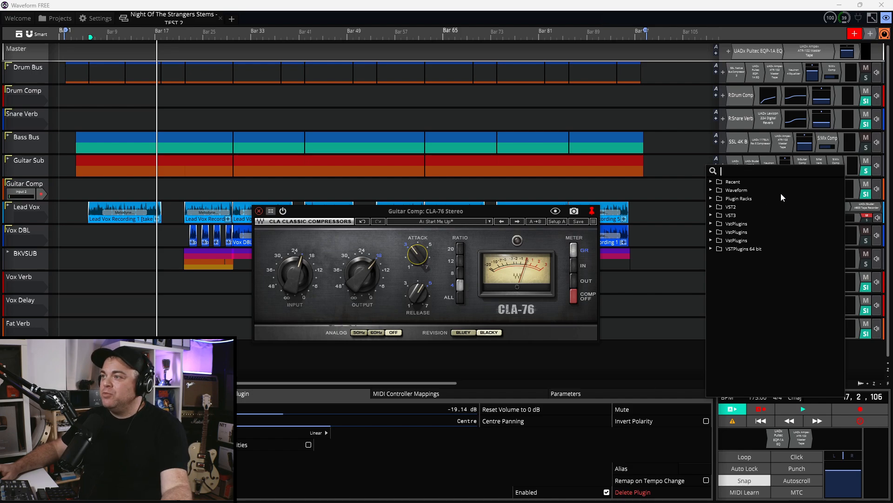
click(711, 190)
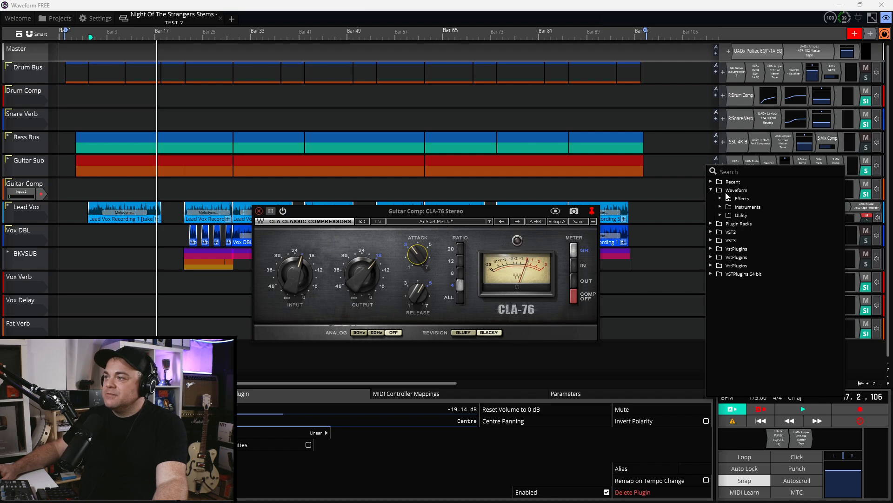
click(720, 198)
click(785, 228)
click(785, 228)
double_click(782, 193)
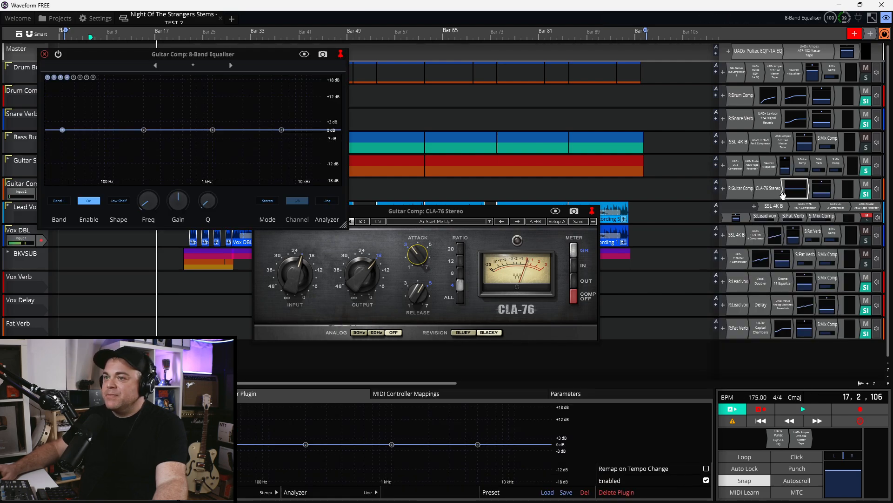
drag(84, 147, 103, 154)
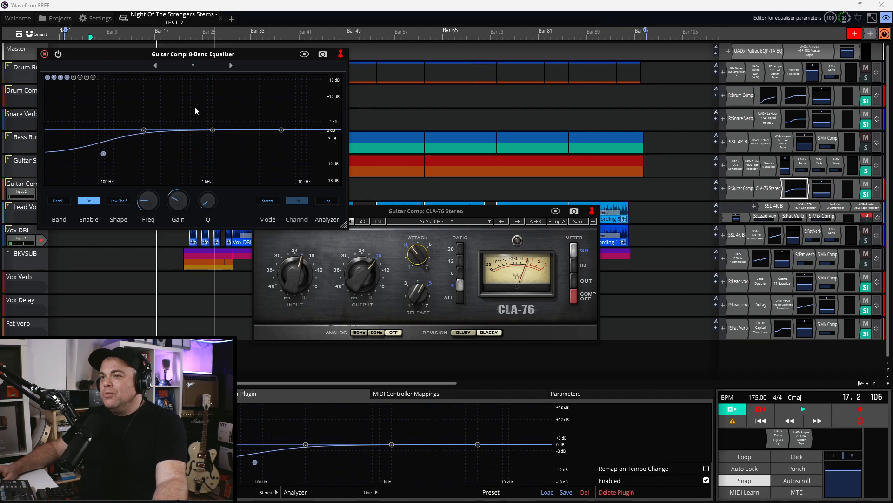
Step: Try a cut on the equaliser's band near 1 kHz, reset that band to 0 dB and close the equaliser
drag(211, 132, 211, 143)
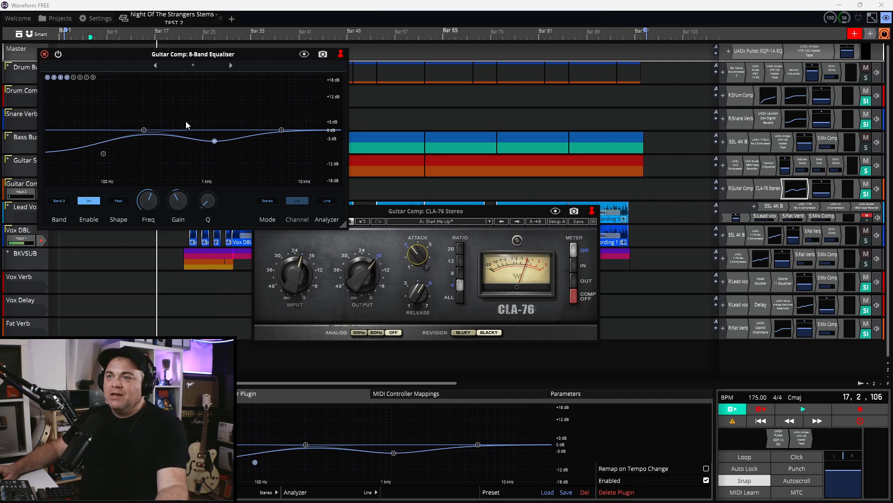
double_click(215, 141)
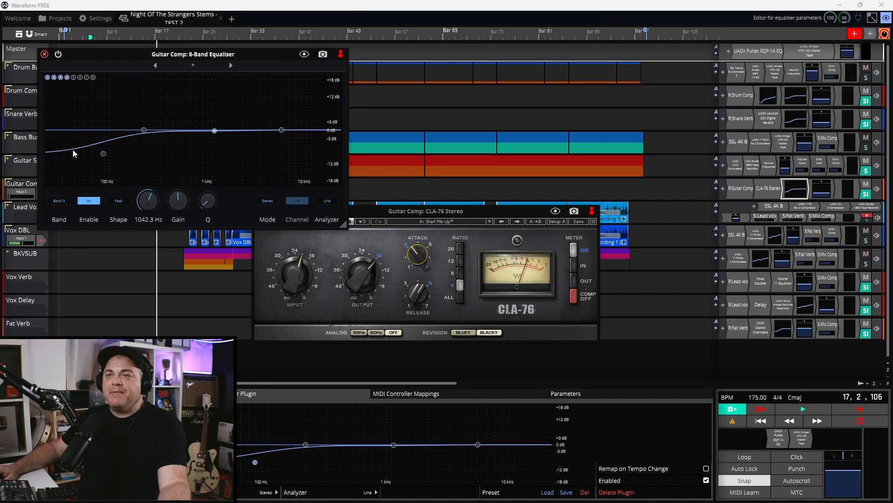
click(44, 54)
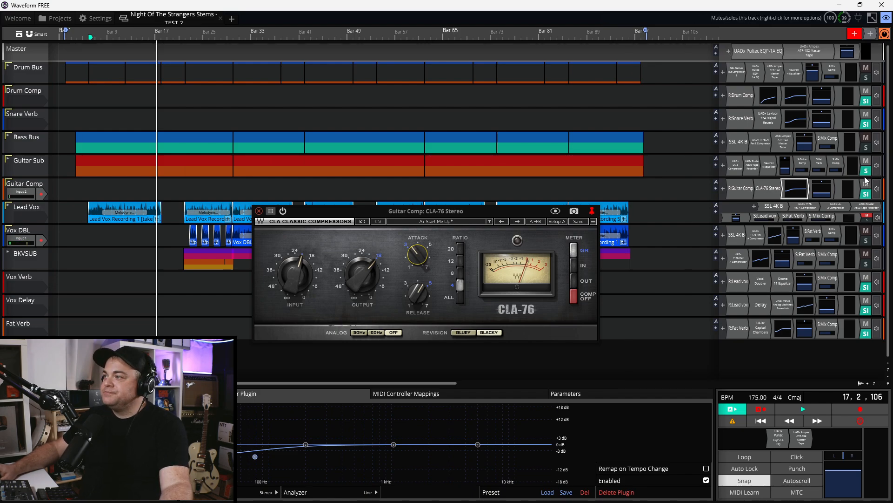
Step: Take Guitar Sub out of solo and compare the full mix during playback with Guitar Comp muted and unmuted
click(865, 174)
key(space)
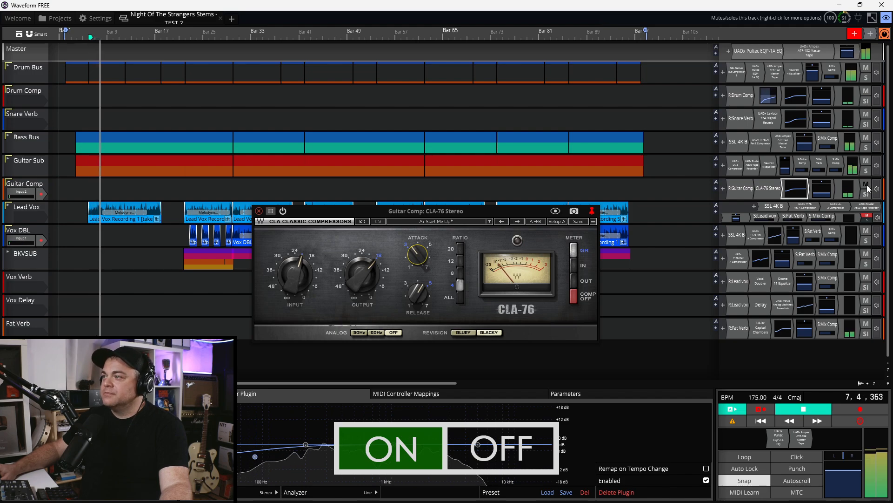
click(866, 185)
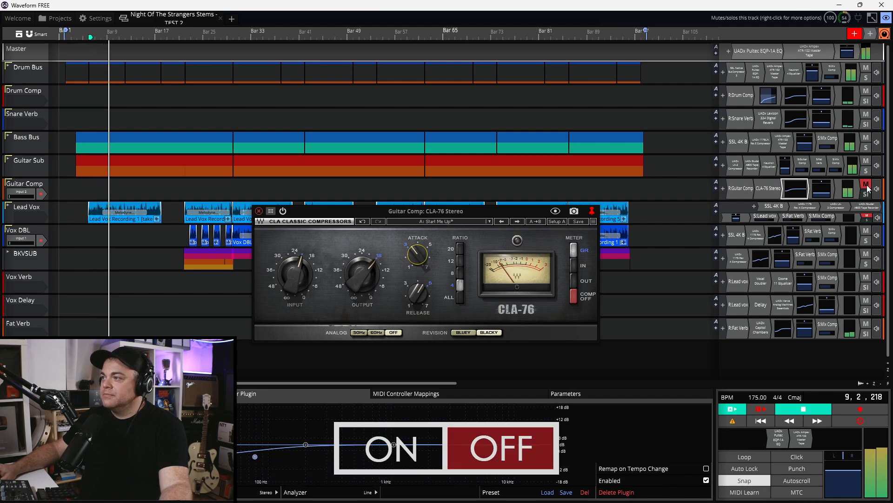
click(866, 185)
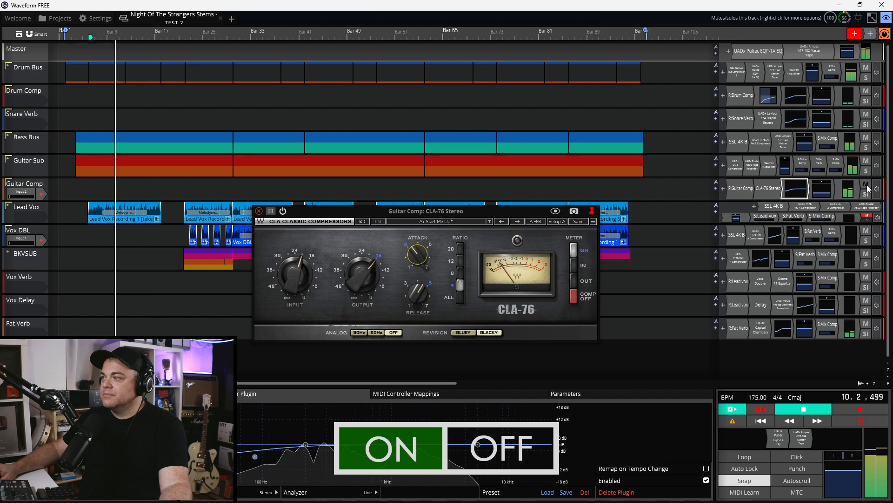
Step: Lower Guitar Comp's volume to about -20.07 dB and toggle its mute to compare it within the full mix
click(829, 194)
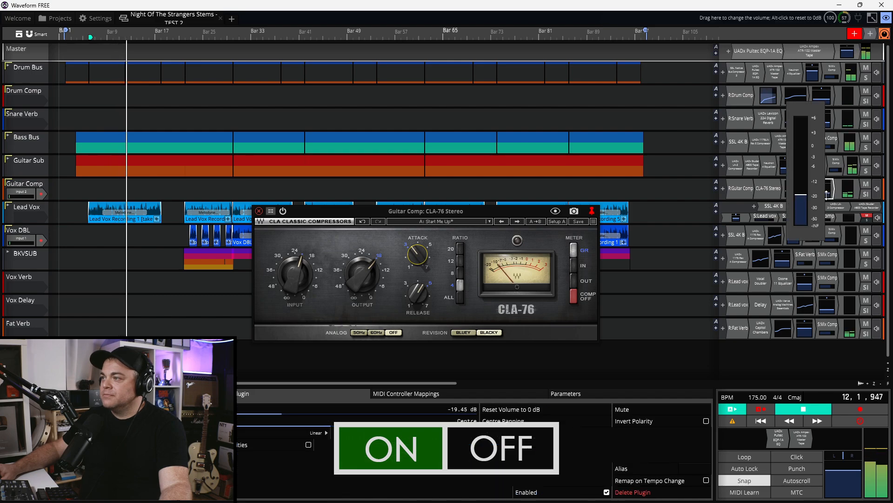
click(866, 184)
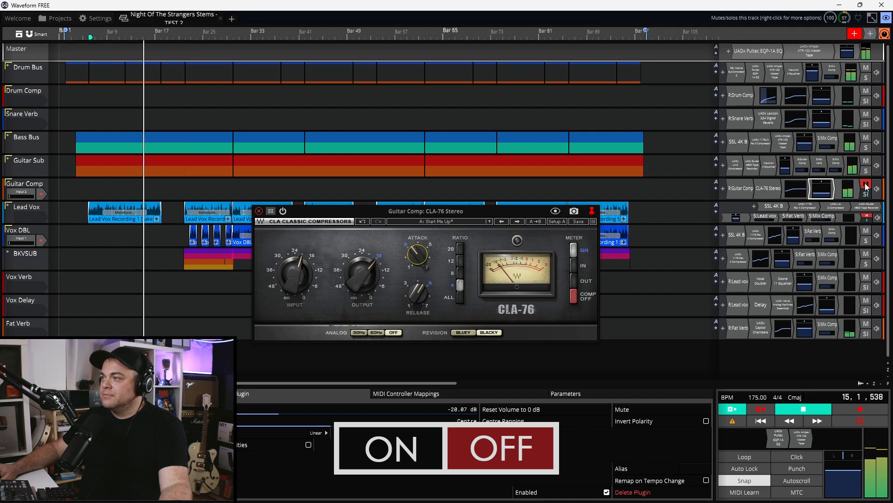
click(866, 185)
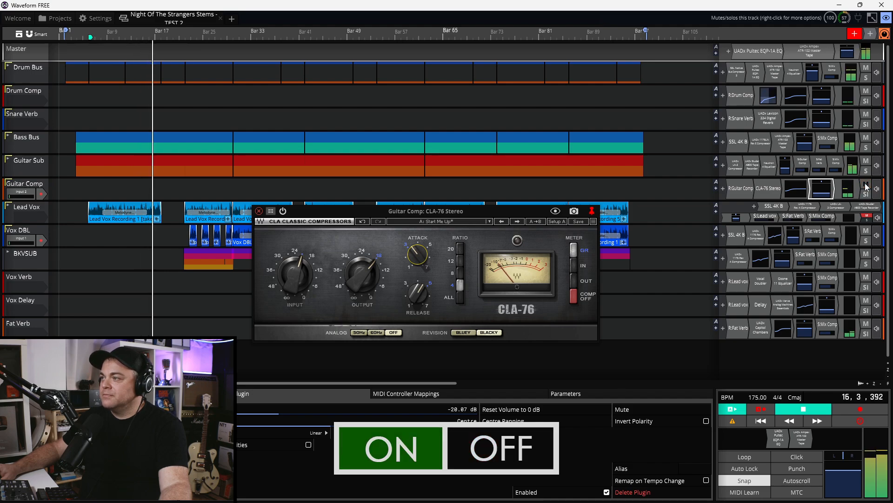
click(865, 185)
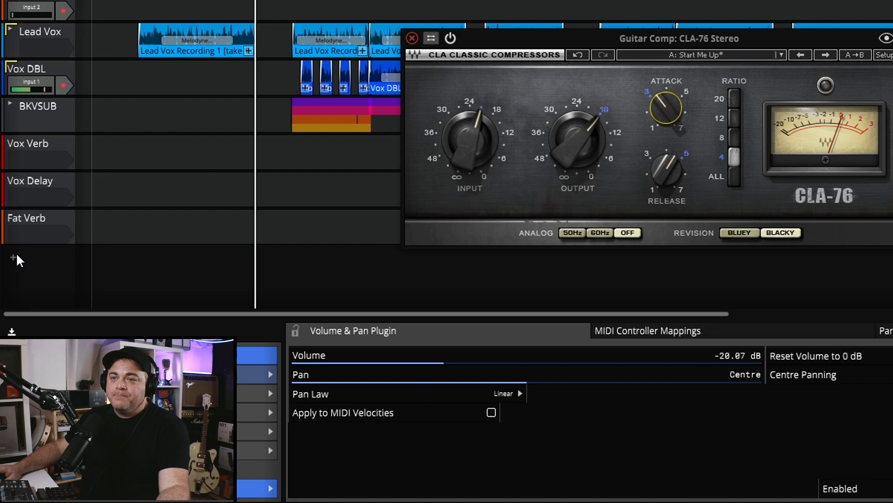
Step: Add a new track below Fat Verb and rename it Mix Comp
click(16, 255)
click(40, 282)
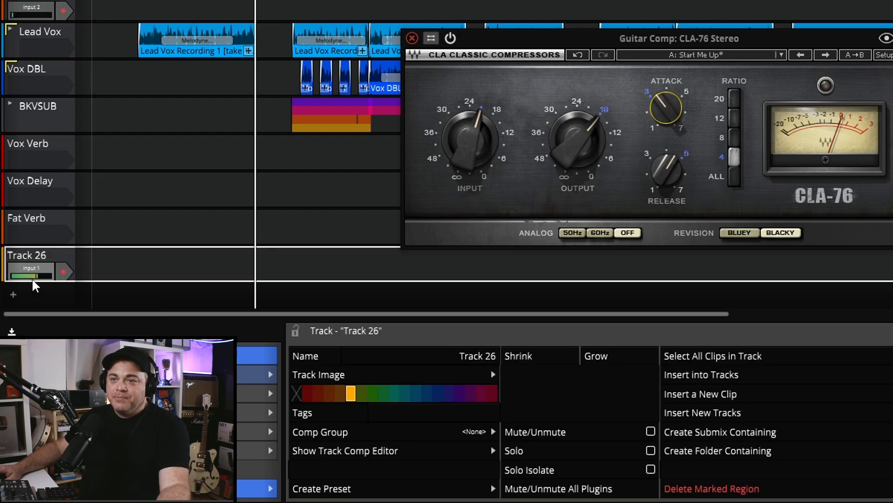
right_click(29, 257)
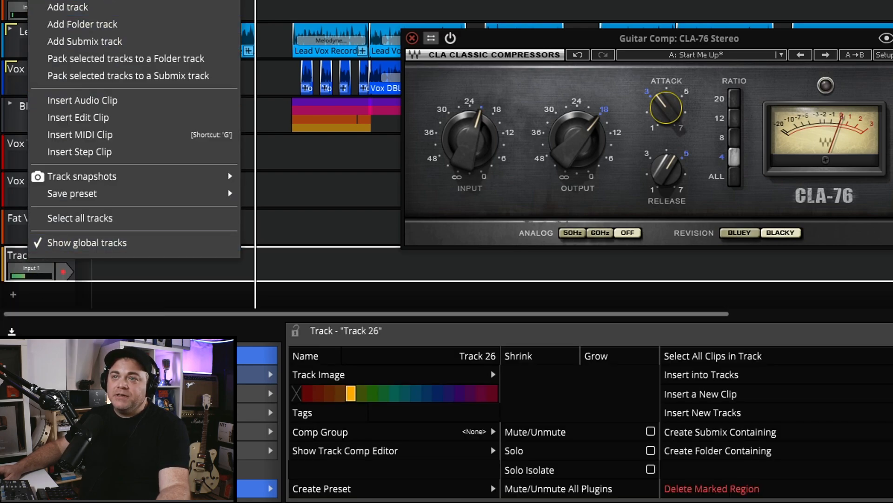
click(28, 256)
text(Mix Comp)
key(Return)
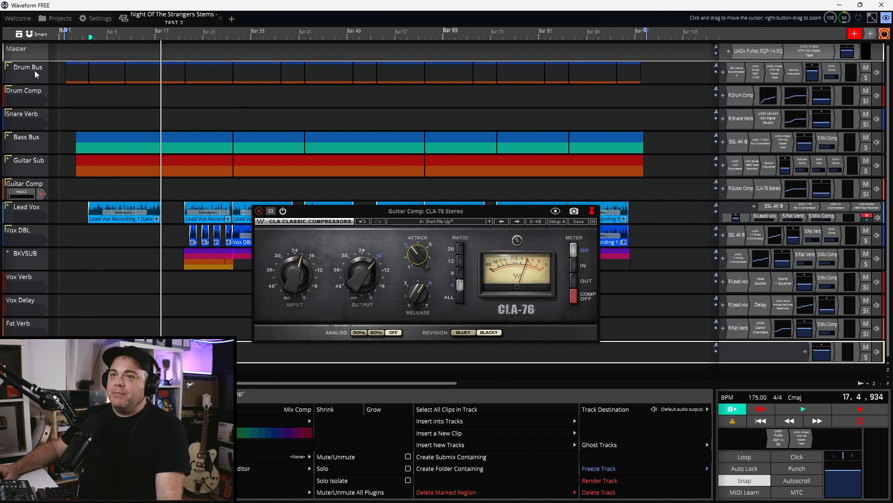
Step: Check which bus the Drum Bus's Mix Comp send is routed to, and close the send
click(833, 71)
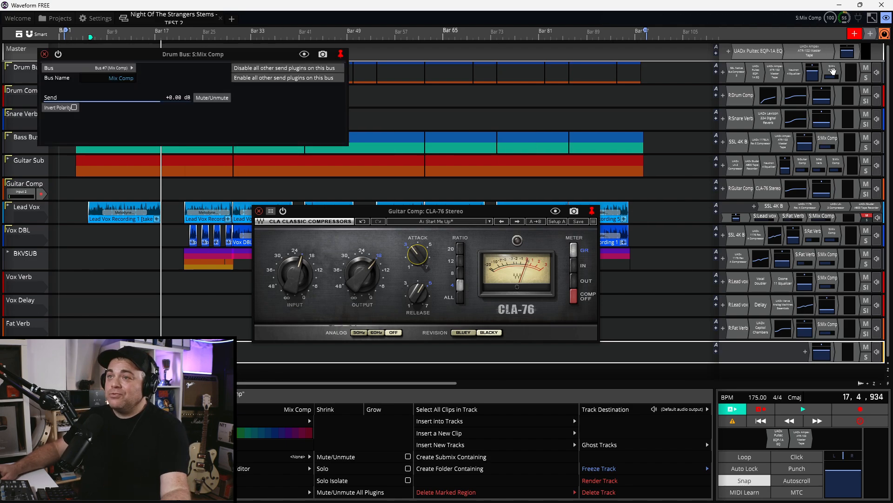
click(132, 69)
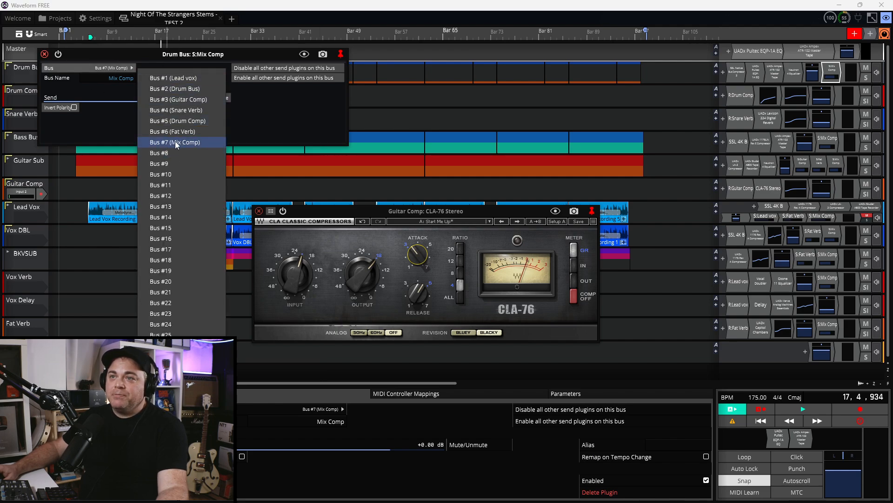
click(91, 55)
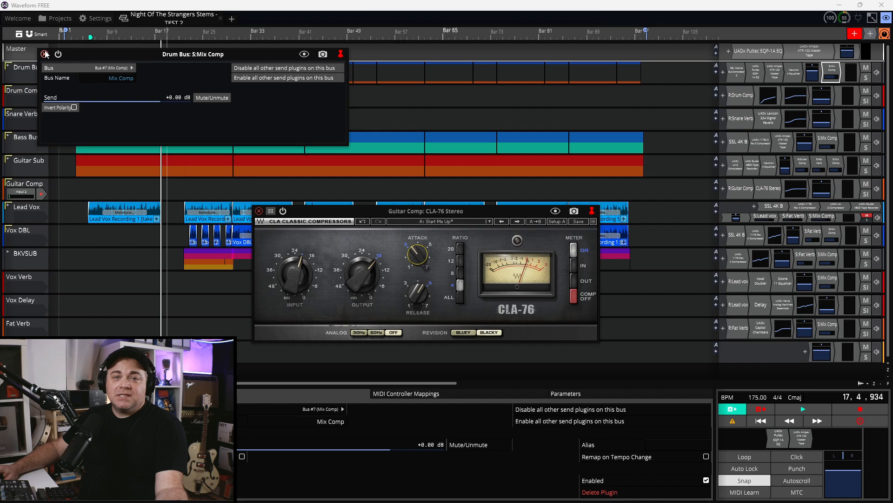
click(44, 54)
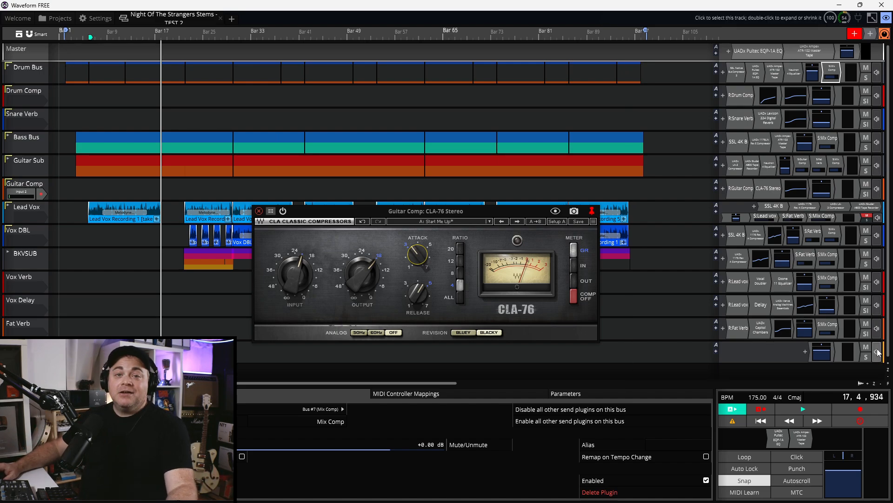
Step: Insert an Aux Return on the Mix Comp track and assign it to Bus #7 (Mix Comp)
click(805, 352)
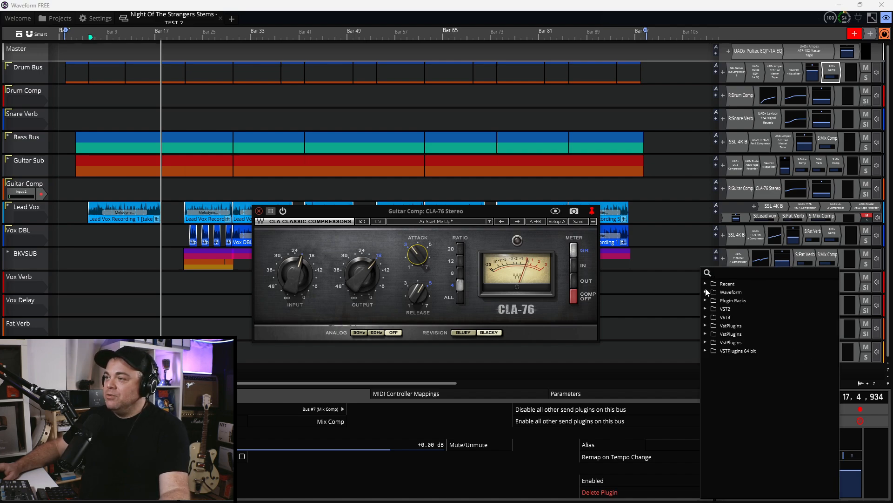
click(706, 292)
click(715, 317)
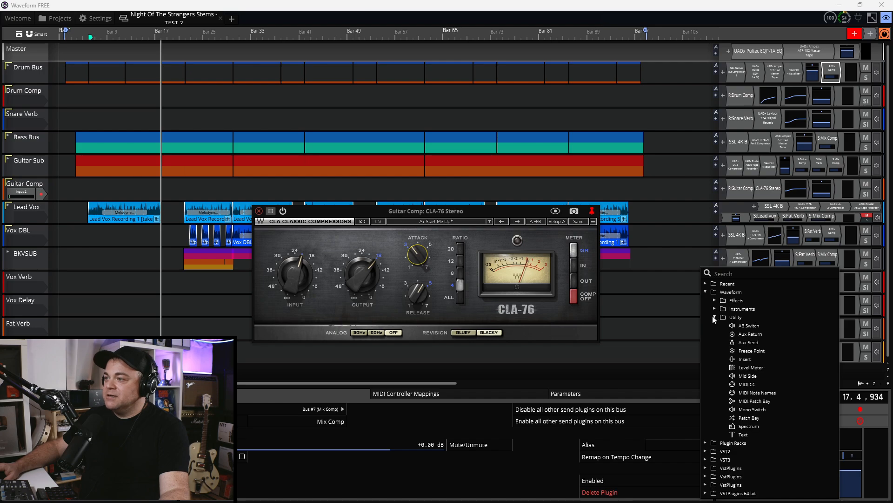
click(750, 334)
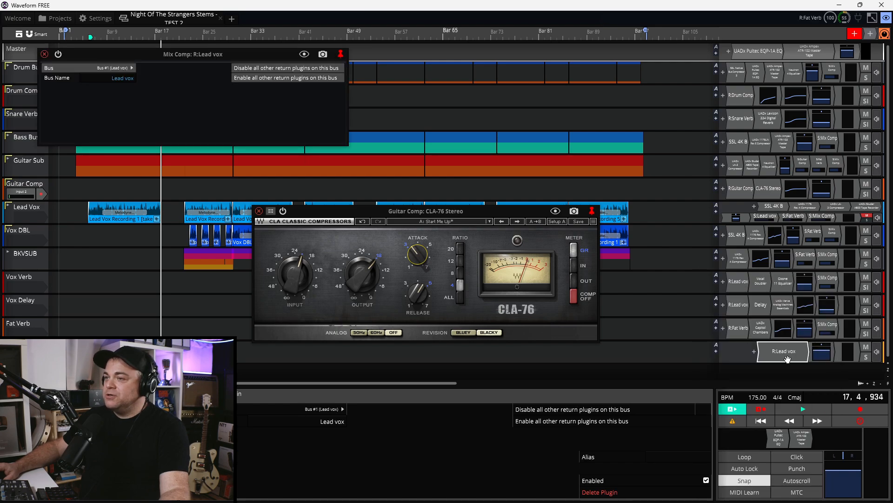
click(116, 68)
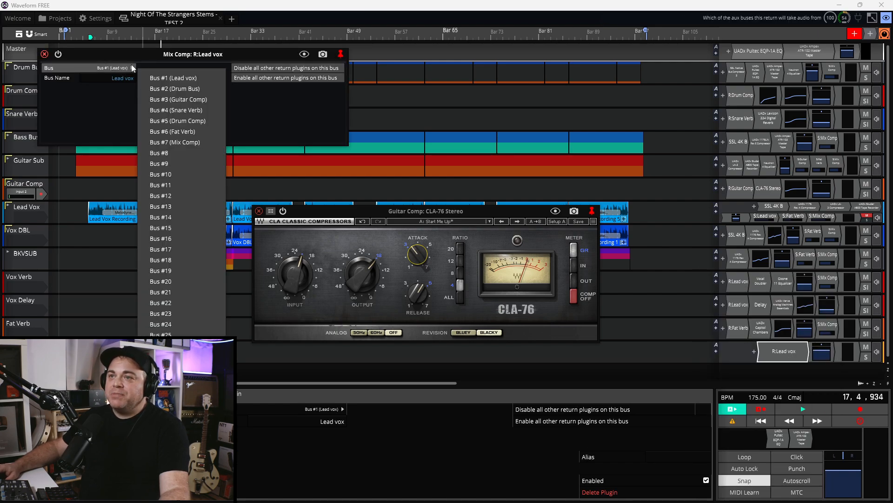
click(177, 143)
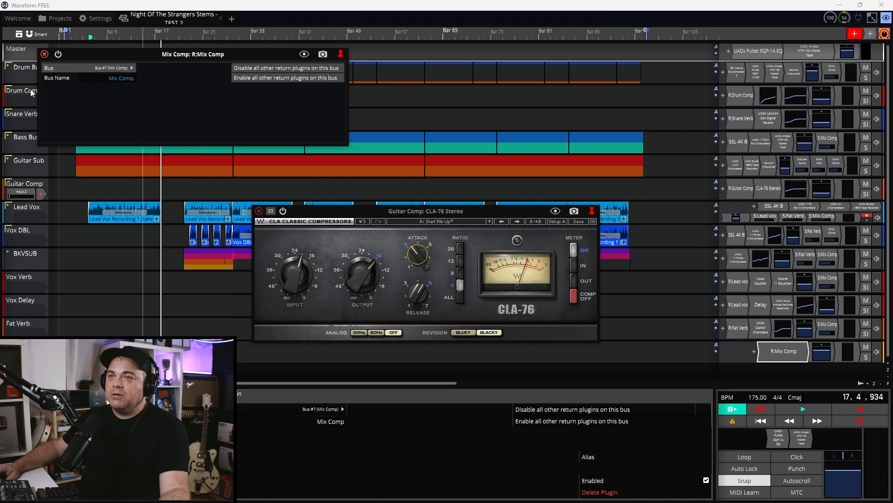
click(44, 55)
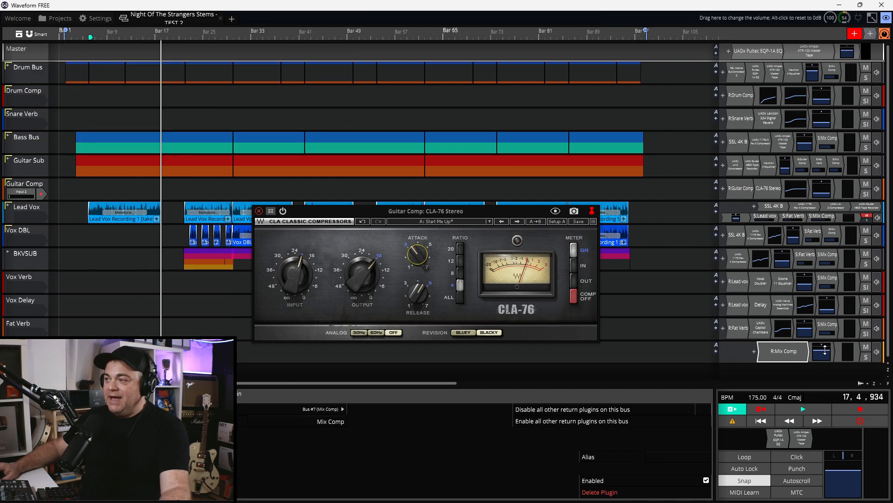
Step: Pull Mix Comp's volume down to -INF dB and insert the UADx 1176LN Rev E Compressor before the volume fader
drag(825, 350, 824, 433)
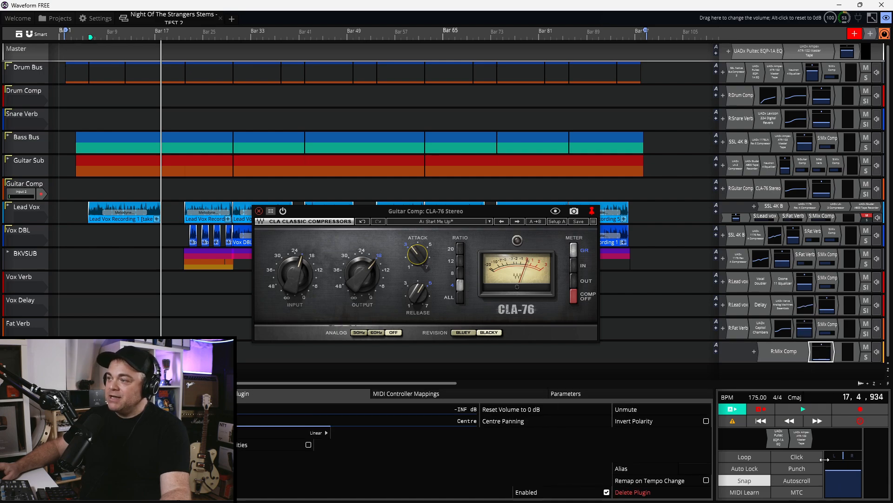
right_click(810, 187)
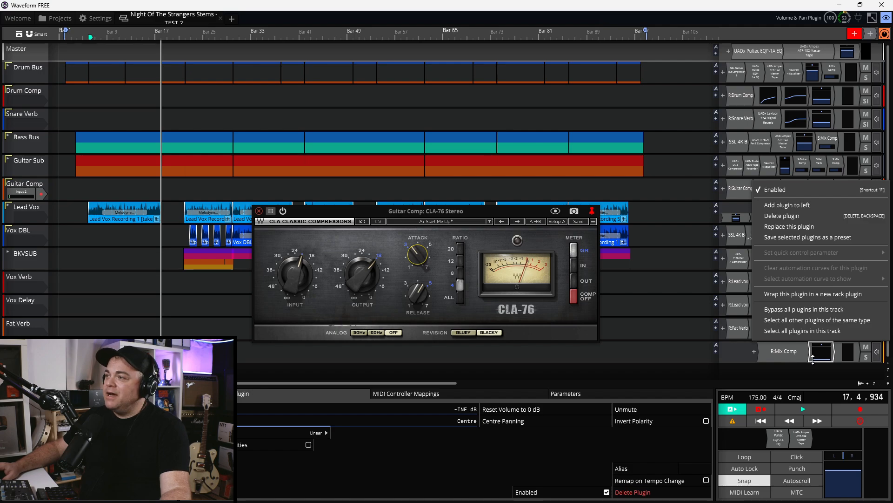
click(792, 207)
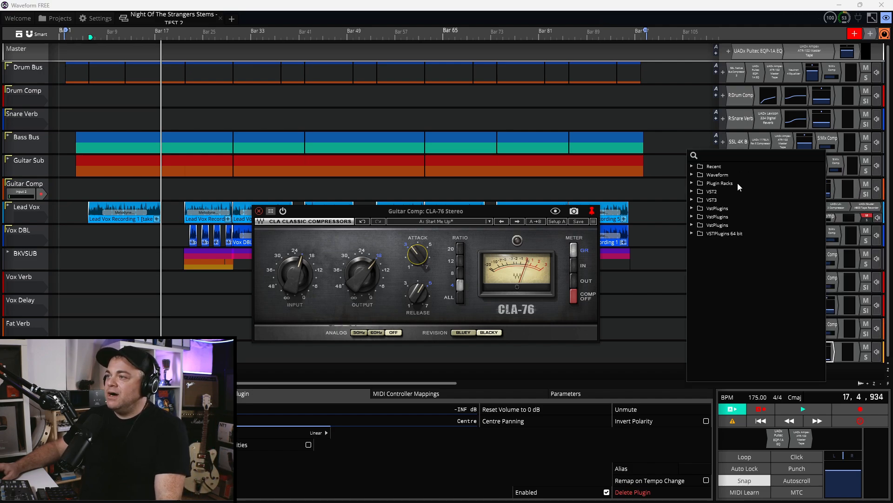
text(uad)
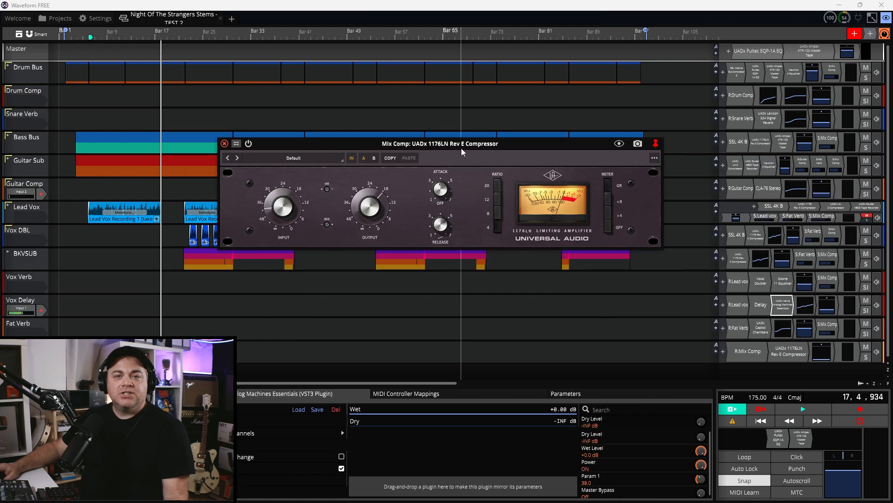
drag(462, 151, 447, 173)
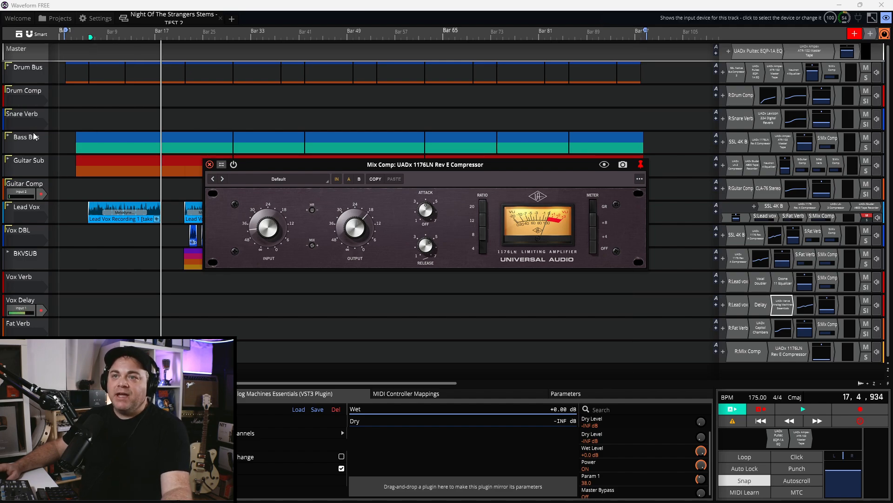
Step: Compare the Bluey and Blacky revisions of Guitar Comp's CLA-76, return it to Blacky and close the plugin
double_click(768, 188)
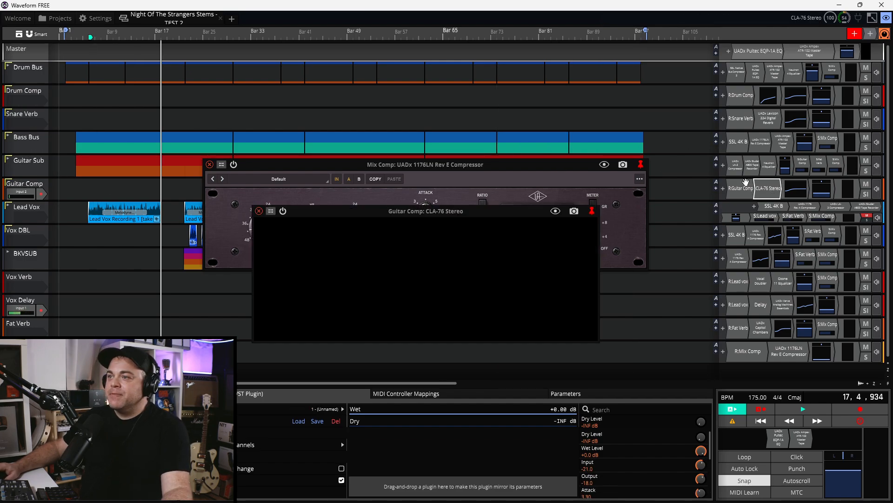
click(463, 332)
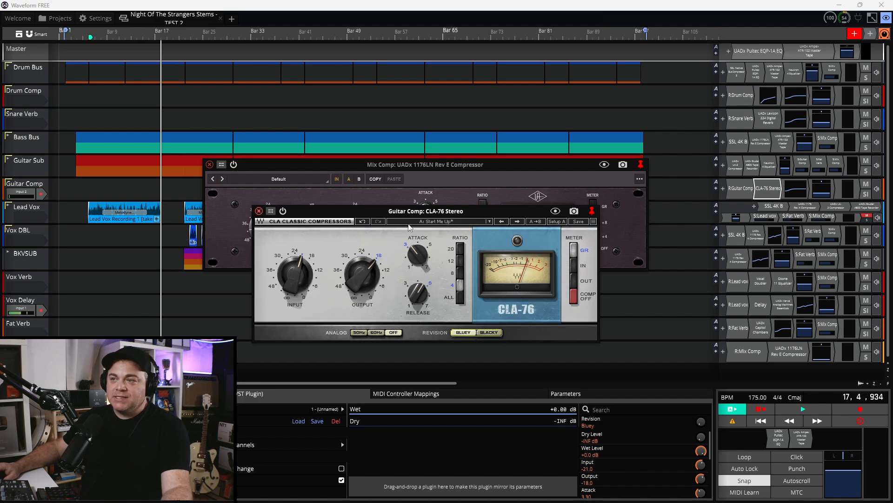
click(489, 333)
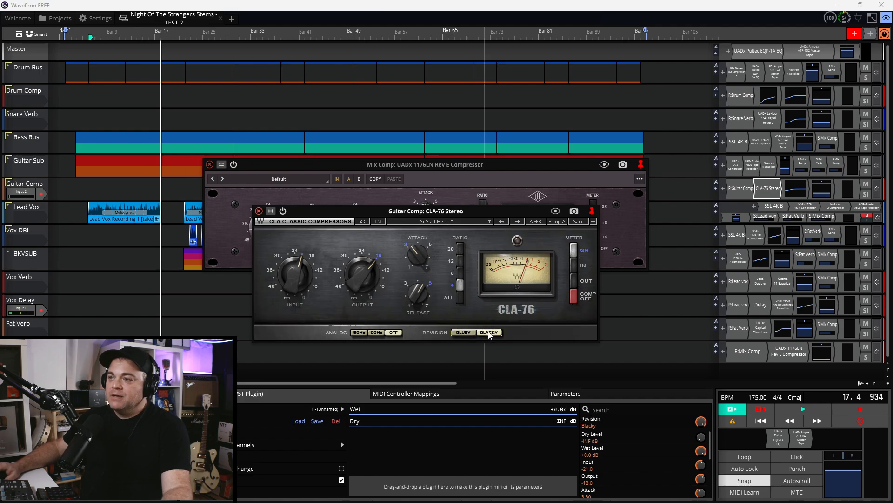
click(259, 212)
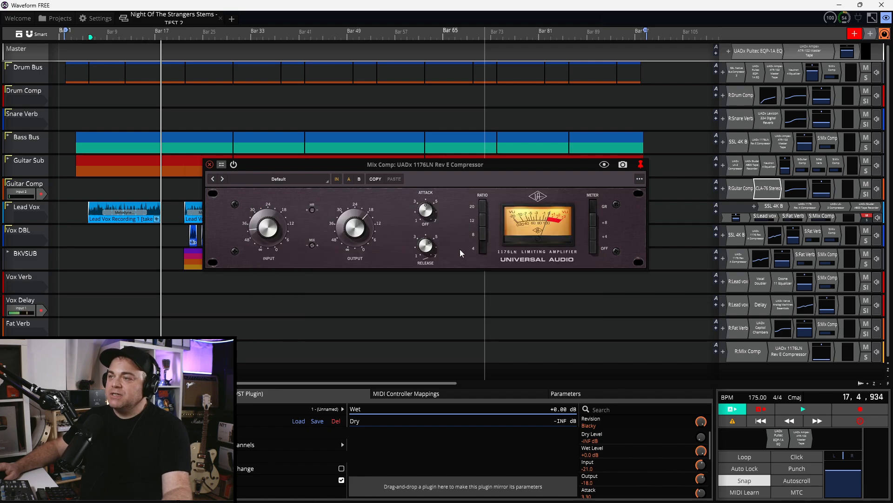
click(251, 164)
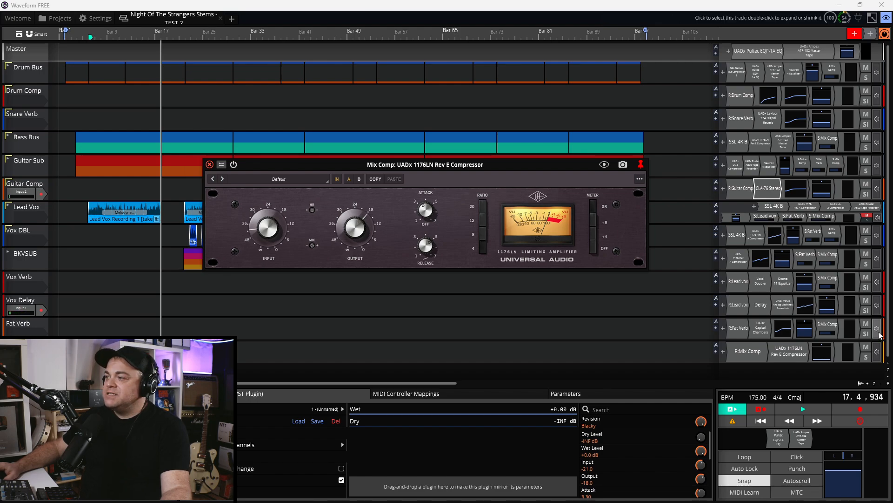
Step: Solo isolate the Mix Comp track and play the full mix from near the start of the song
right_click(867, 357)
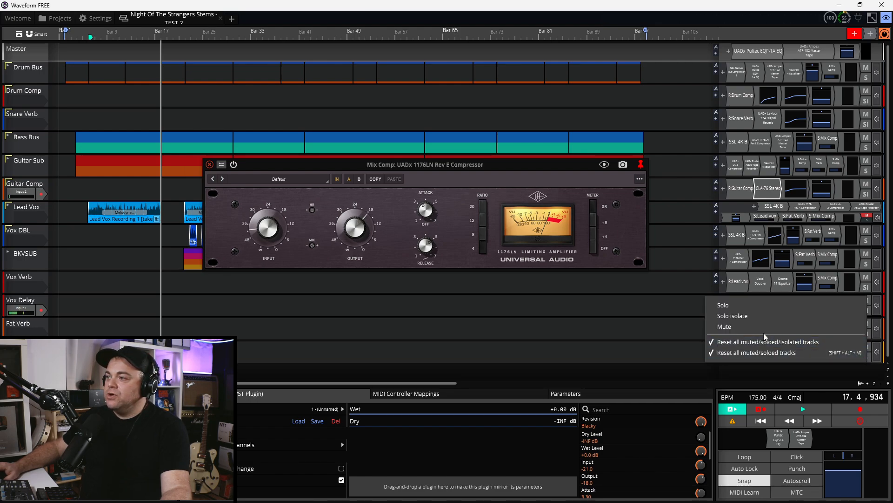
click(785, 314)
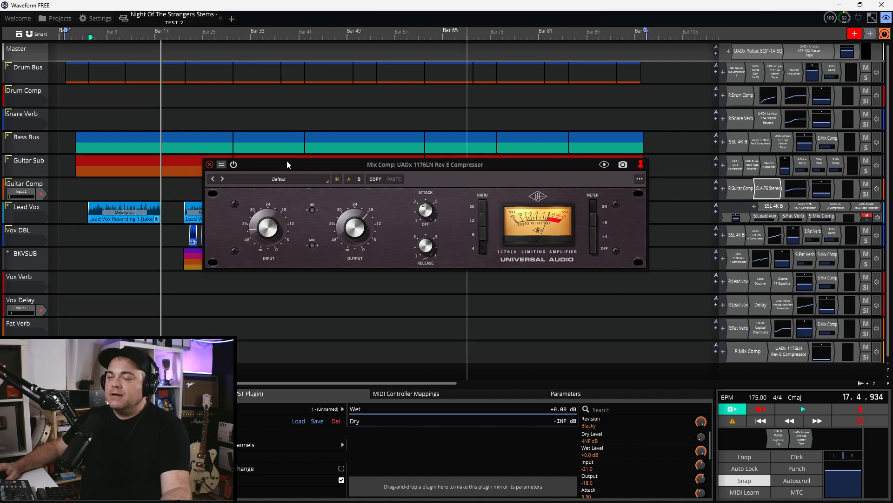
key(space)
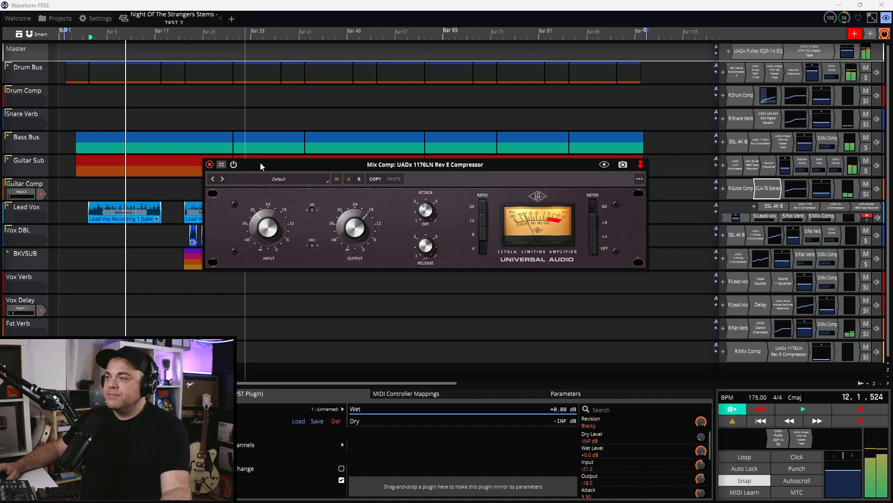
key(space)
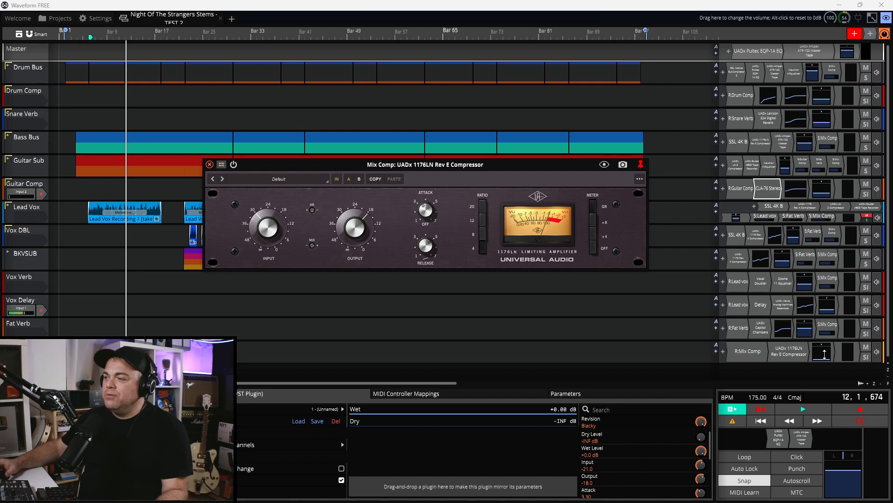
key(space)
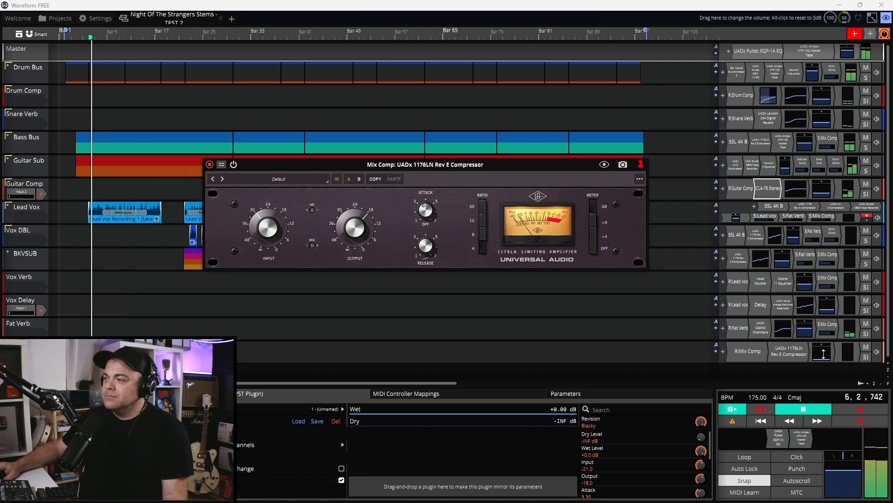
Step: Bring Mix Comp's volume up to about -25.1 dB during playback and compare the mix with the track muted and unmuted
click(825, 355)
drag(827, 355, 827, 331)
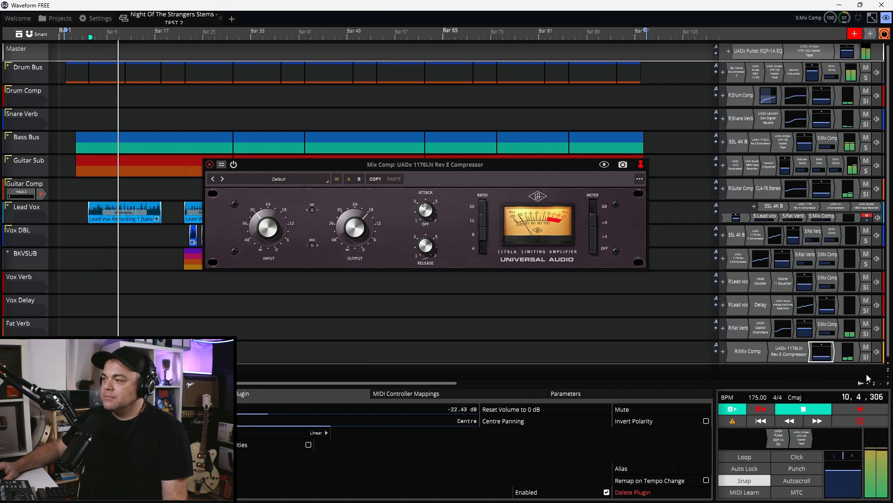
click(866, 347)
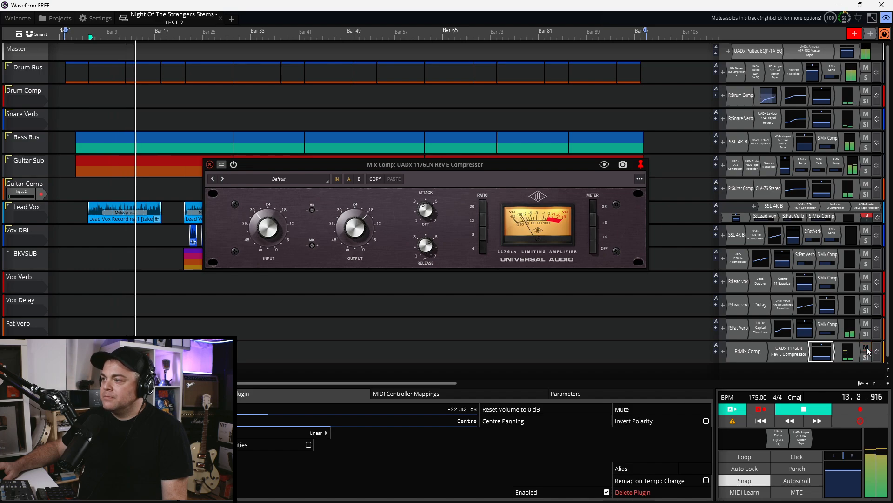
drag(823, 355, 823, 358)
click(866, 348)
click(866, 348)
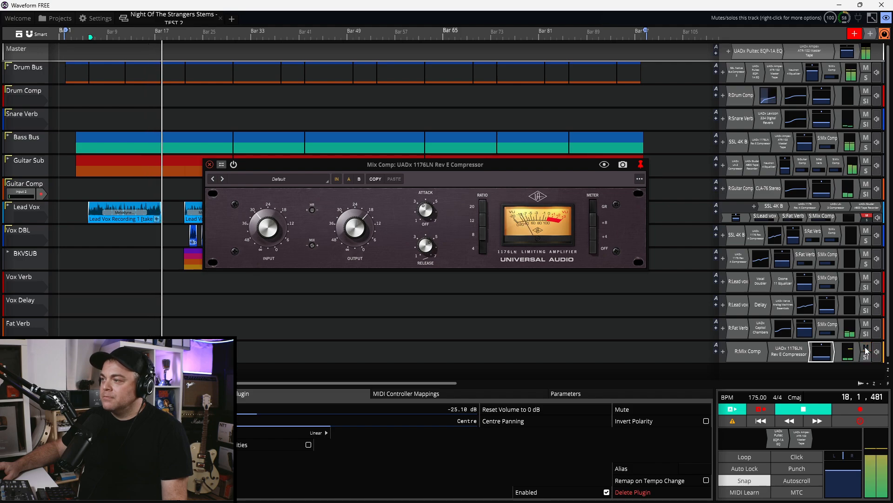
click(865, 348)
click(865, 348)
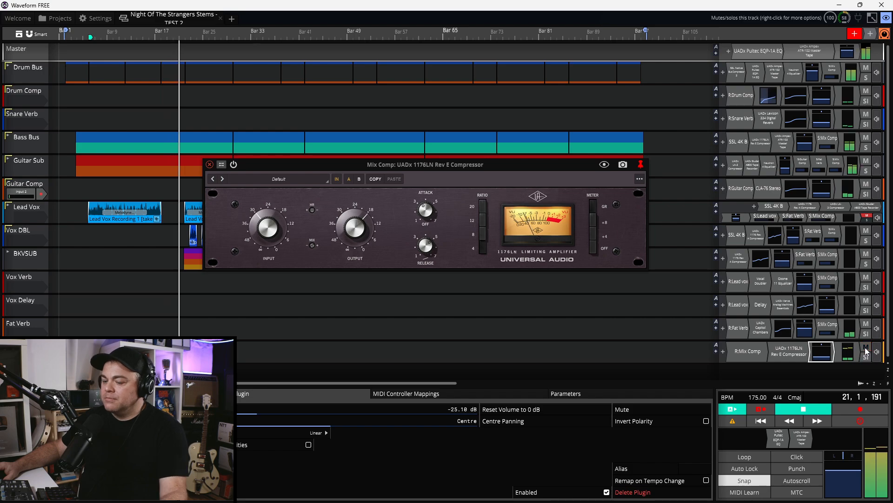
Step: Replay the mix from near the song's start, nudge Mix Comp's volume to -24.3 dB and compare it muted and unmuted
key(space)
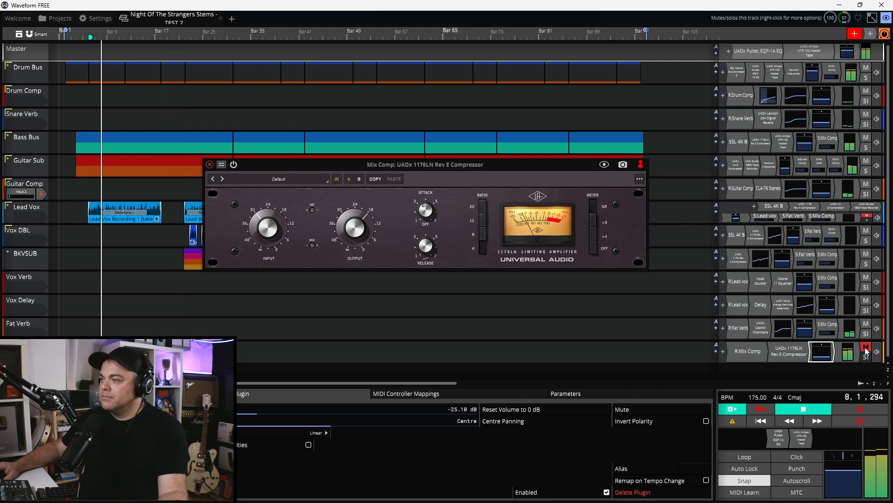
click(865, 348)
click(866, 350)
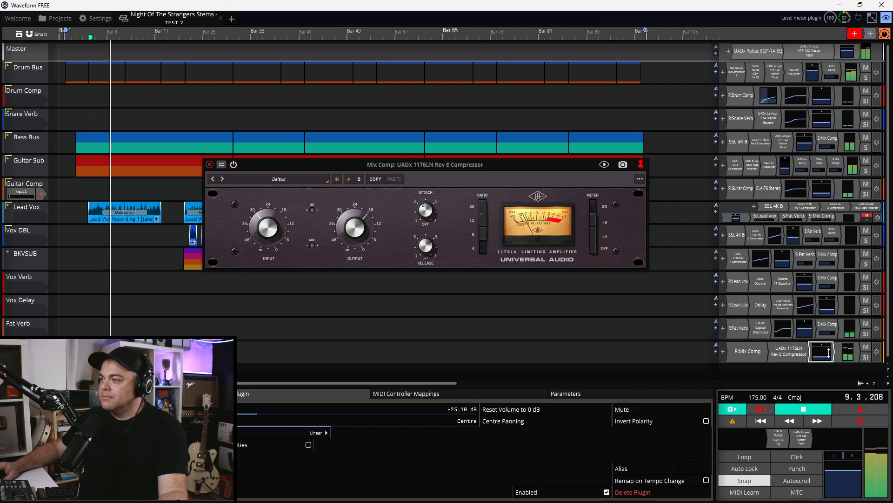
click(825, 358)
drag(825, 358, 825, 357)
click(865, 349)
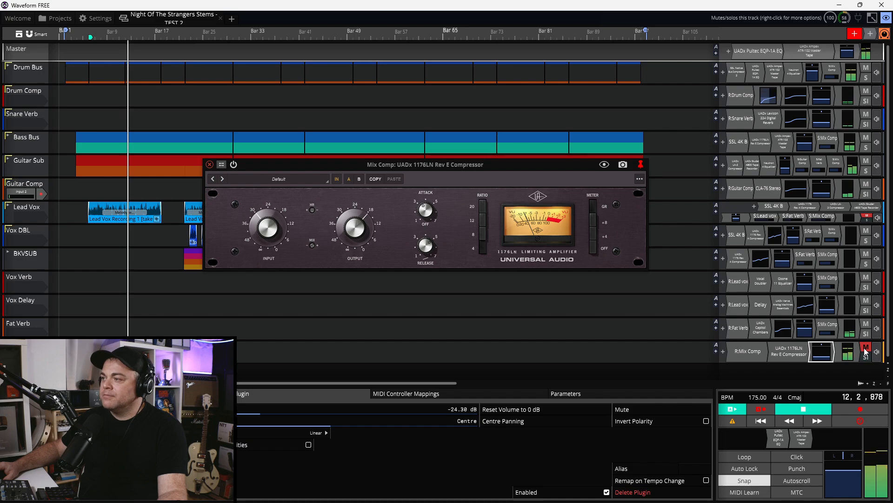
click(866, 349)
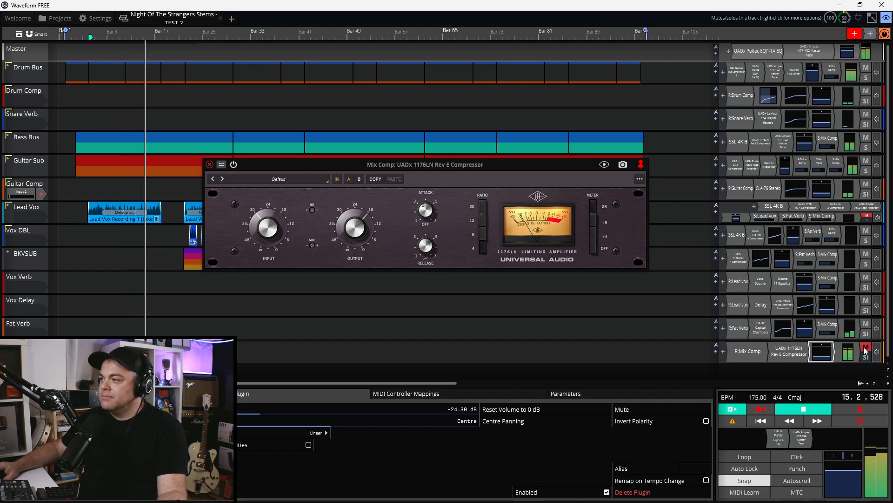
key(space)
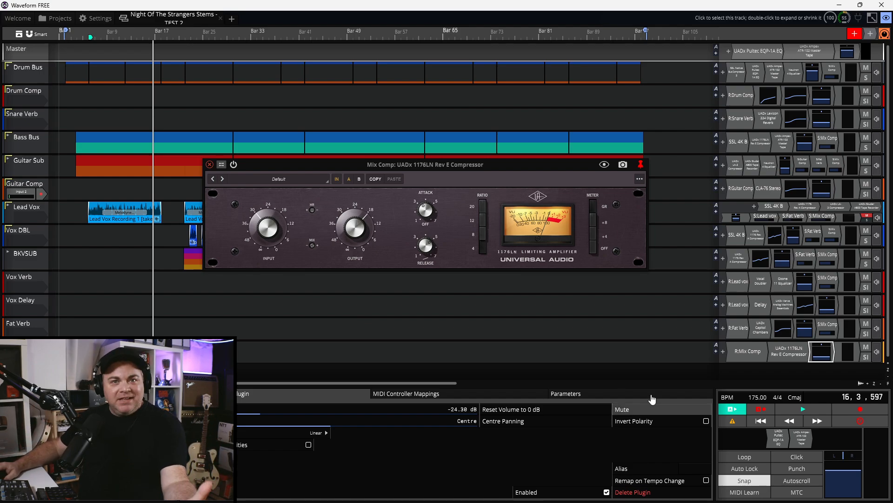
Step: Replay the mix, raise Mix Comp's volume to about -20.7 dB and compare the track muted and unmuted
click(823, 408)
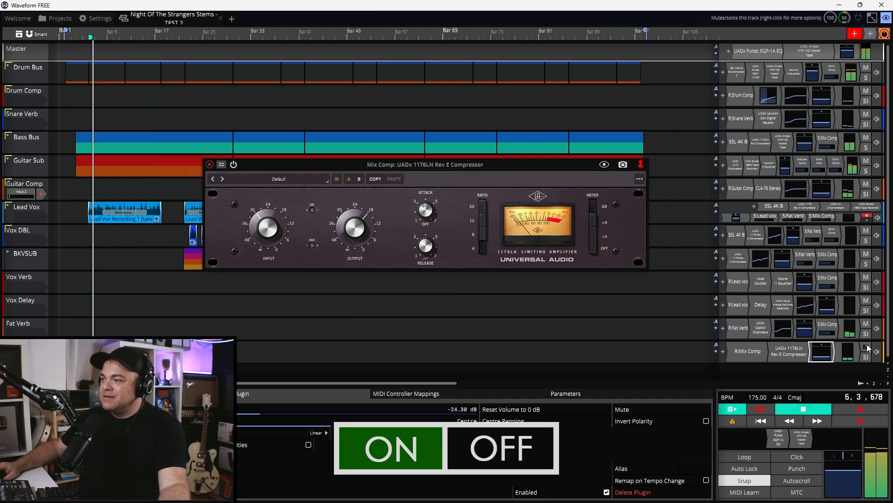
click(866, 347)
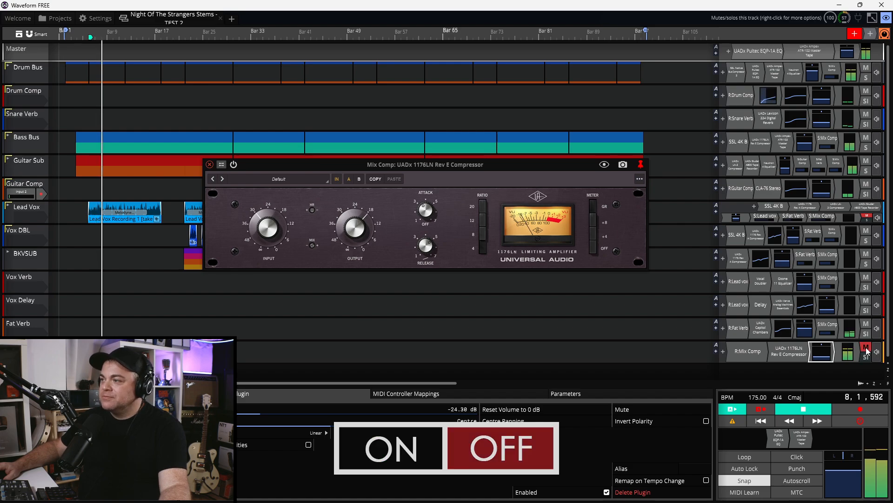
click(866, 347)
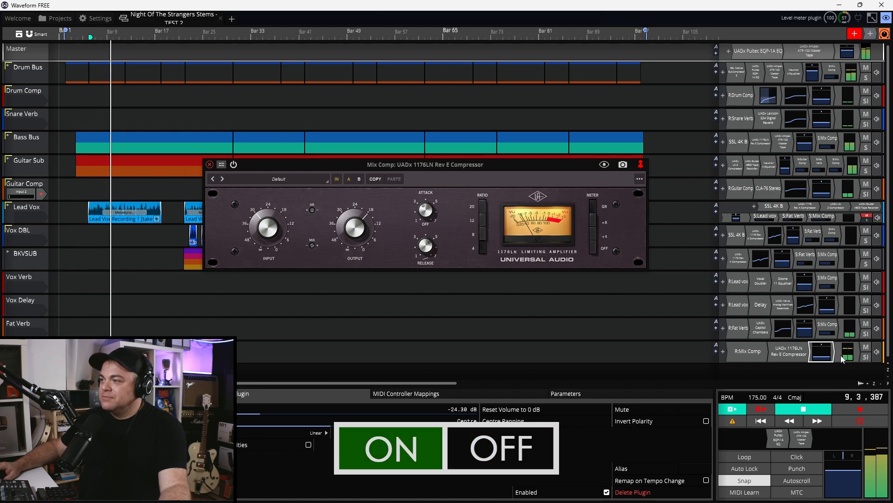
drag(822, 353, 823, 349)
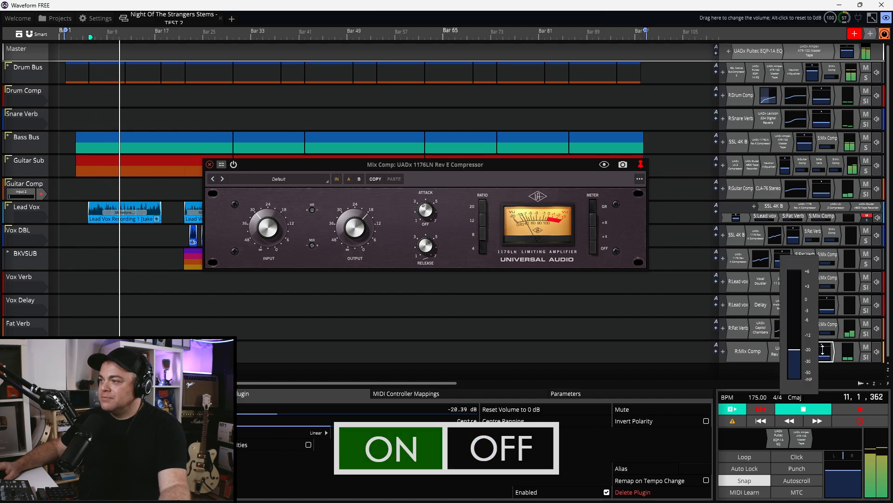
click(864, 347)
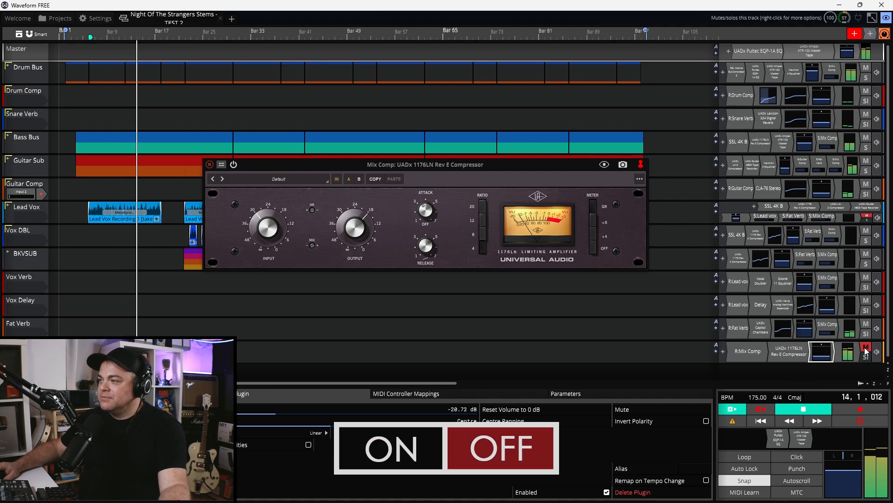
click(864, 348)
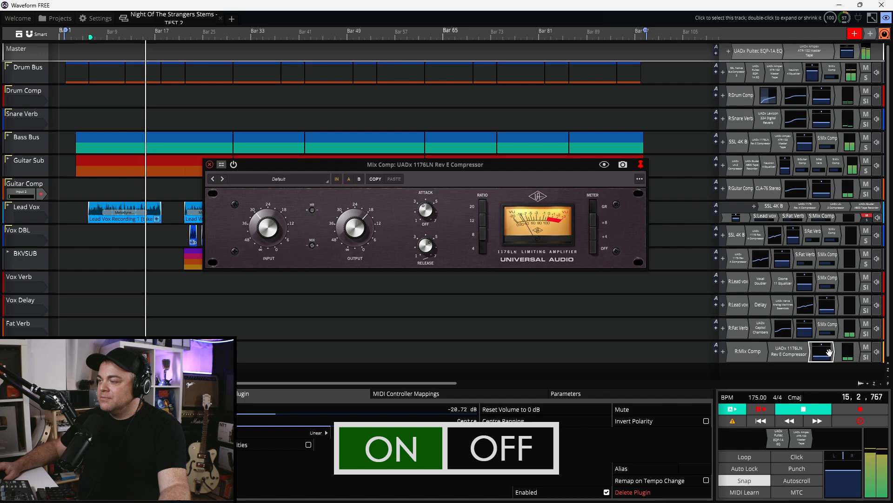
click(865, 348)
Step: Restart playback near the song's start, switch Mix Comp's mute on and off to compare the full mix, and stop playback
key(space)
key(space)
click(866, 349)
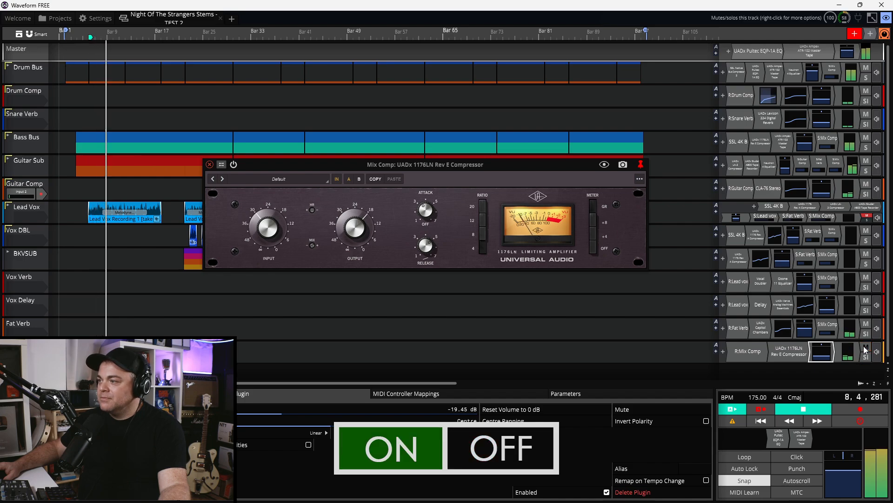
click(865, 349)
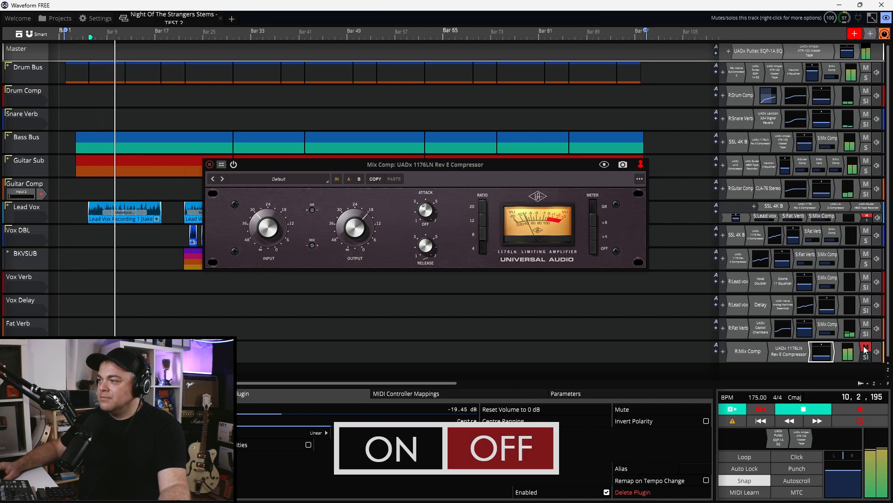
click(865, 349)
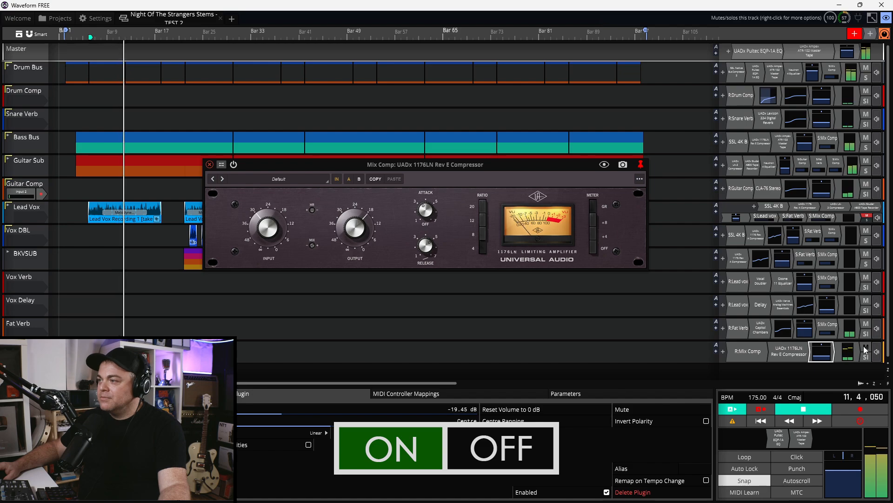
click(866, 349)
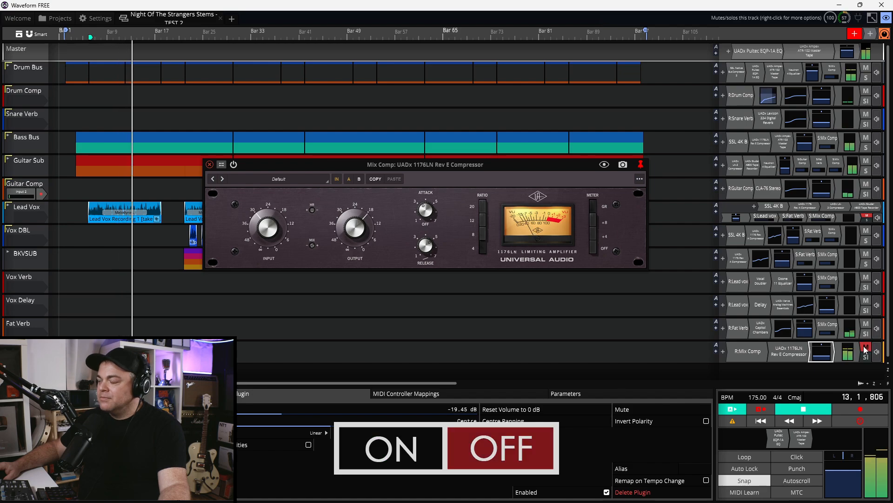
click(865, 349)
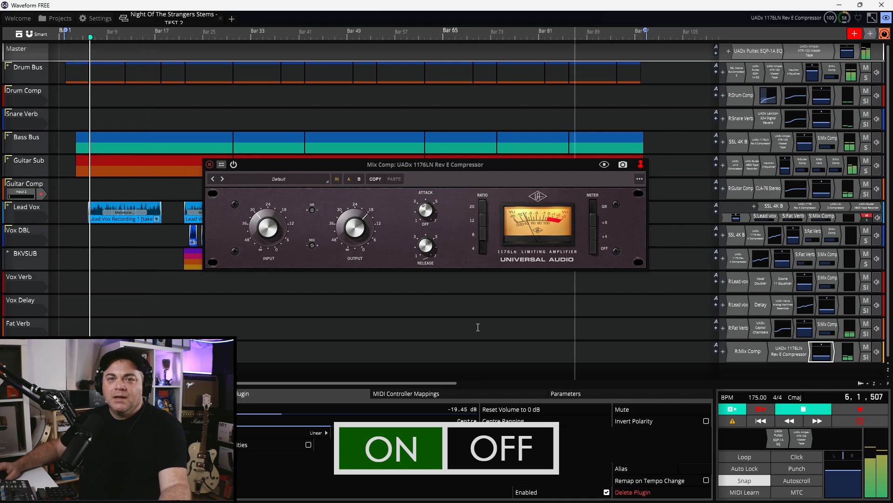
key(space)
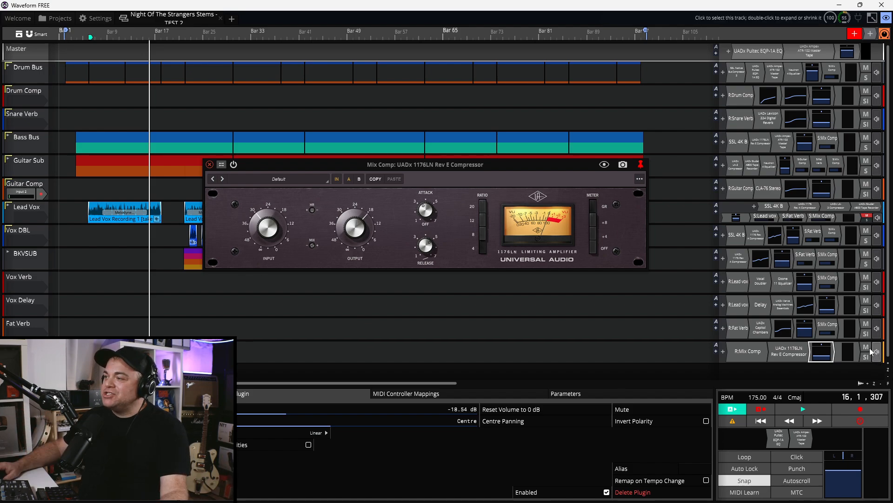
Step: Mute the Mix Comp, Guitar Comp and Drum Comp tracks
click(865, 347)
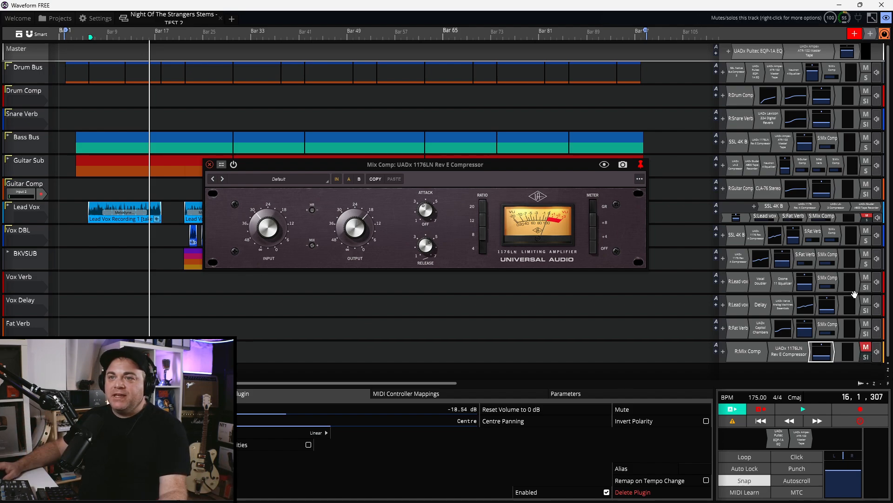
click(866, 183)
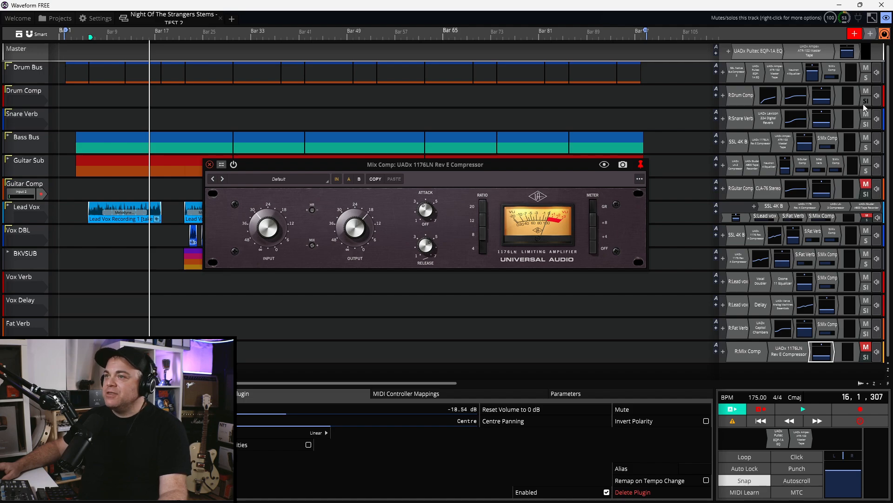
click(866, 92)
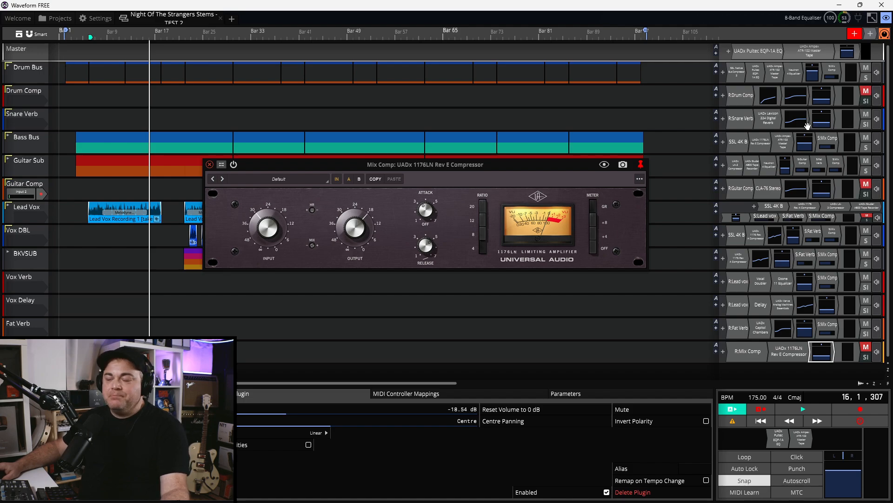
Step: Play the full mix and unmute the Drum Comp, Guitar Comp and Mix Comp tracks
key(space)
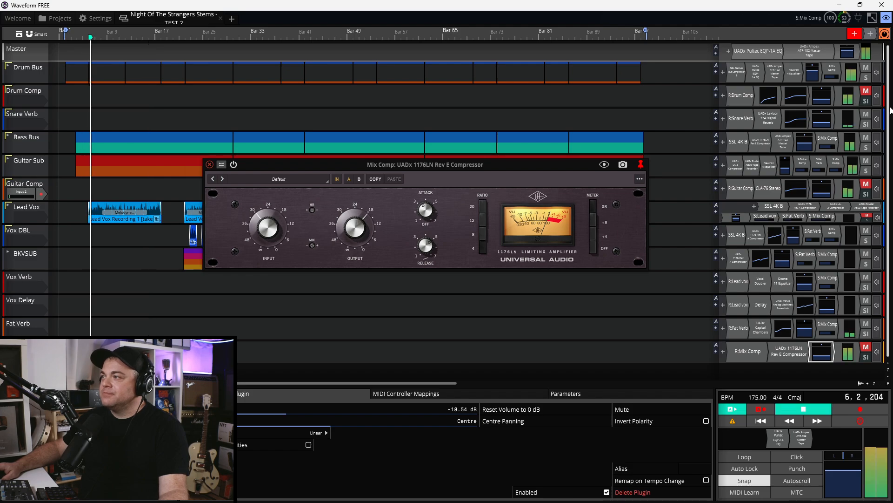
click(866, 92)
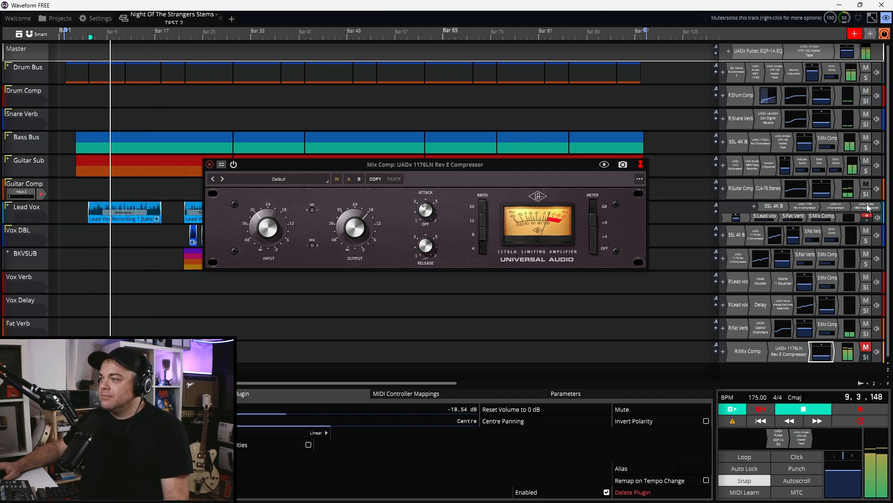
click(870, 348)
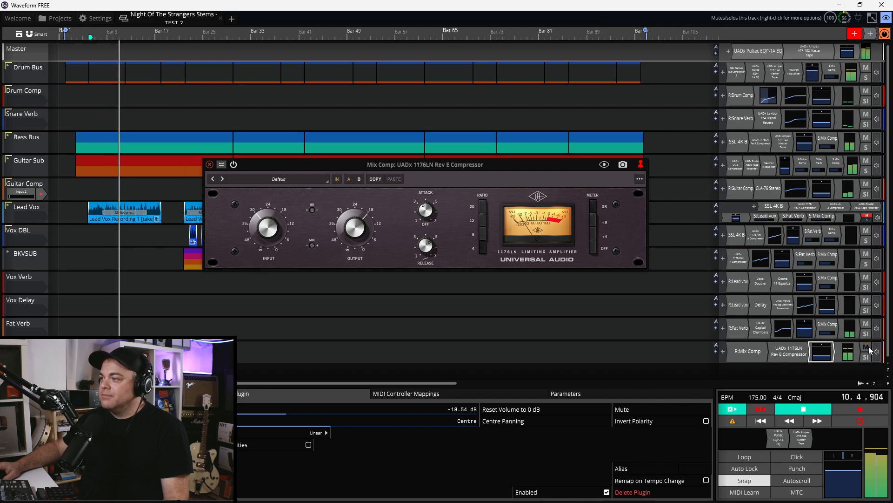
Step: Mute Mix Comp, Guitar Comp and Drum Comp again during playback and unmute all three to compare the mix
click(867, 348)
click(866, 184)
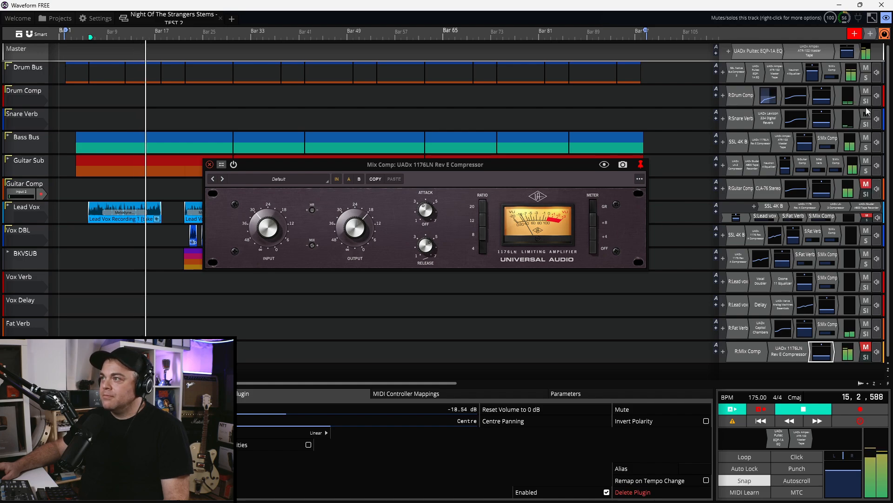
click(866, 91)
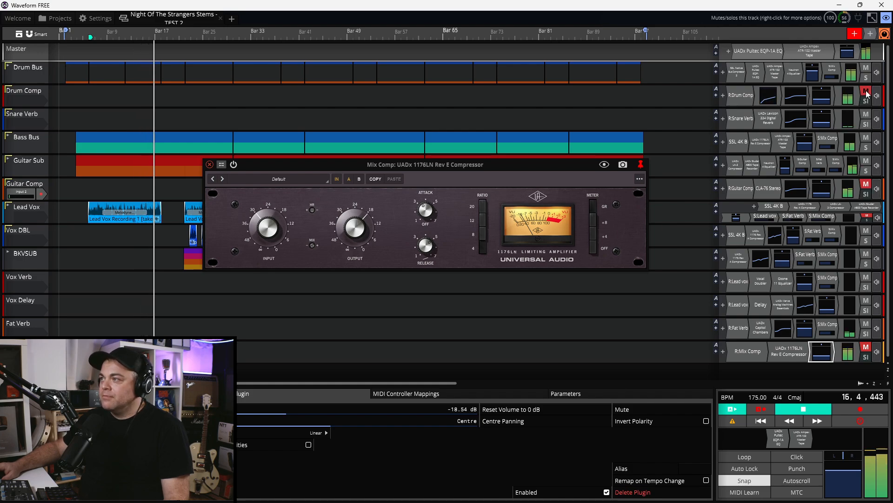
click(865, 184)
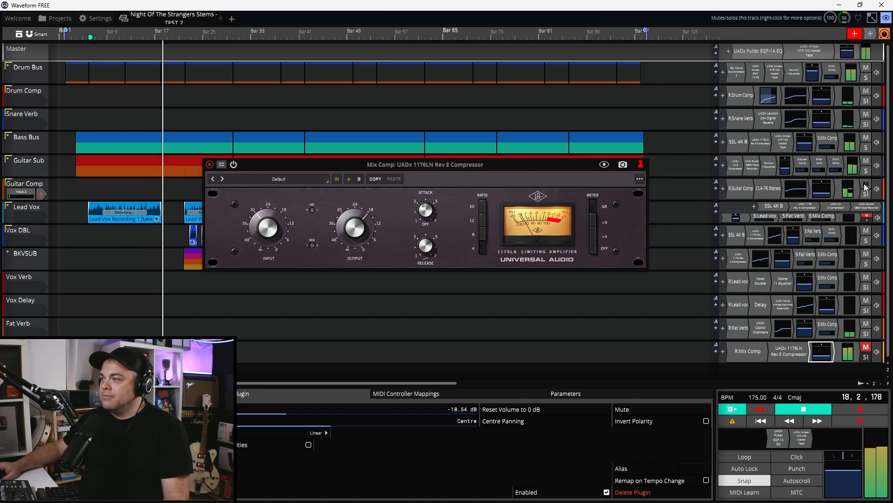
click(864, 349)
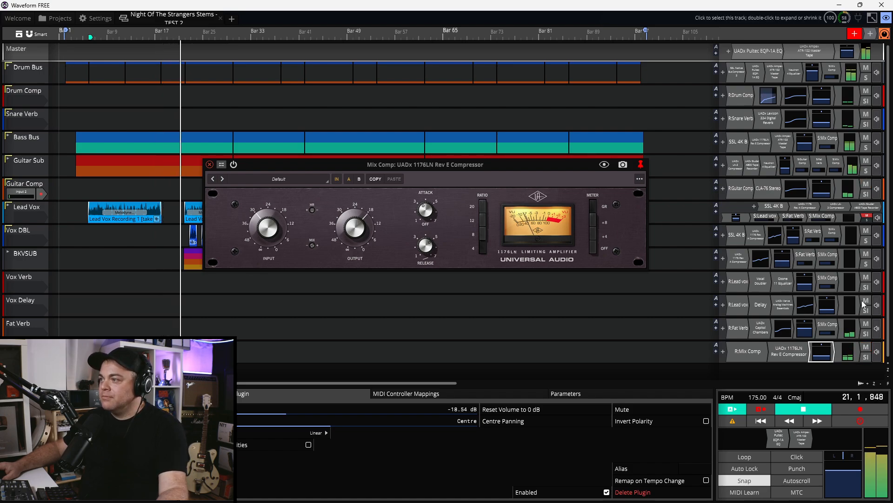
Step: Mute the BKVSUB track during playback
click(868, 254)
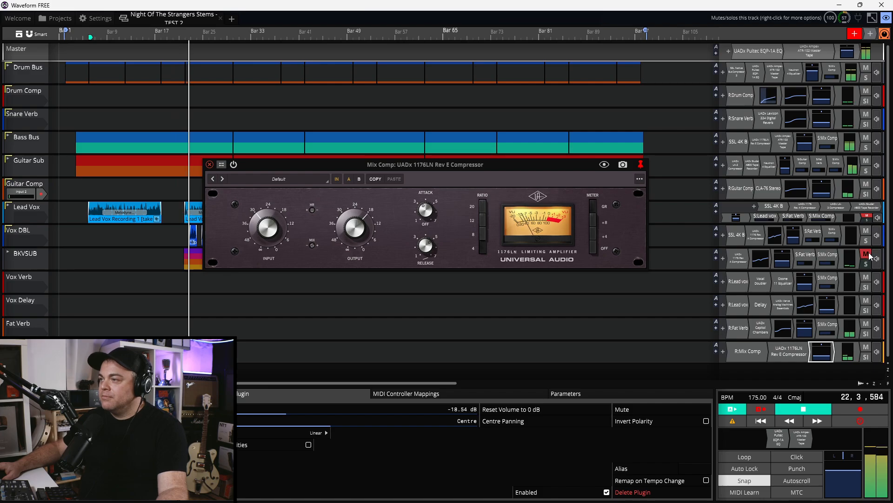